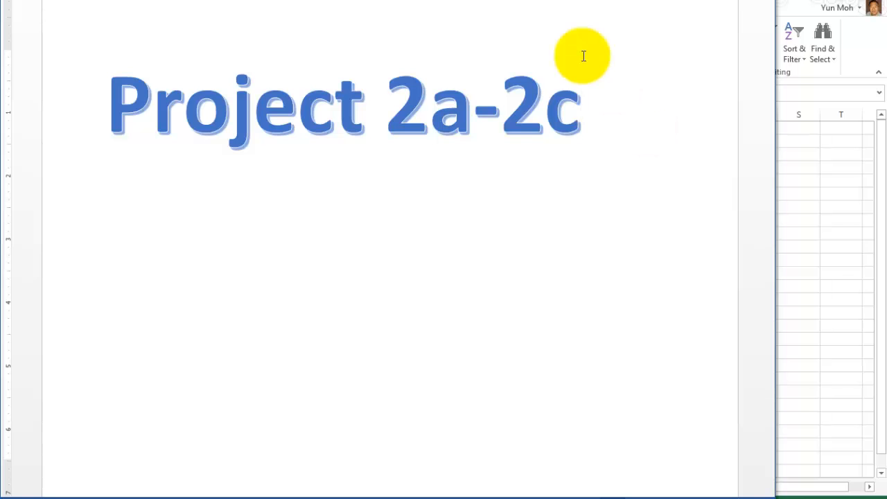
# Switch from Word to the Excel workbook that holds the practice number blocks.
pyautogui.click(840, 178)
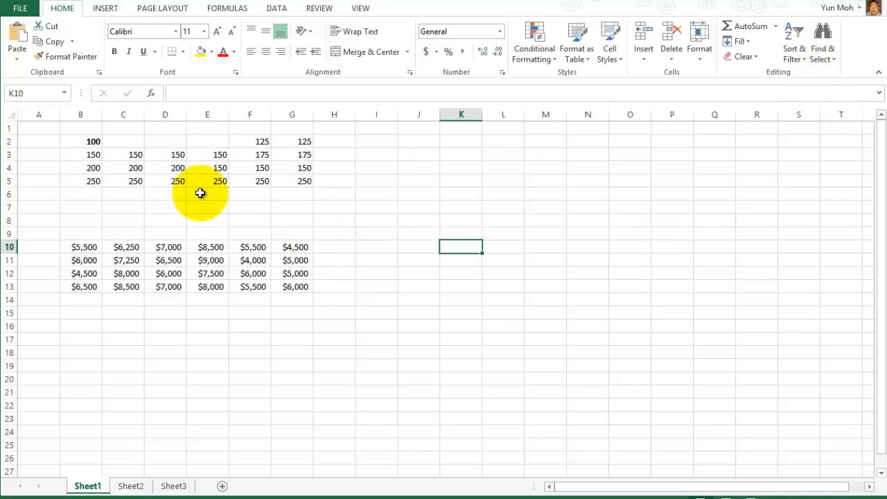
# Enter January in cell O8.
pyautogui.moveTo(52, 129); pyautogui.dragTo(298, 301)
pyautogui.click(454, 364)
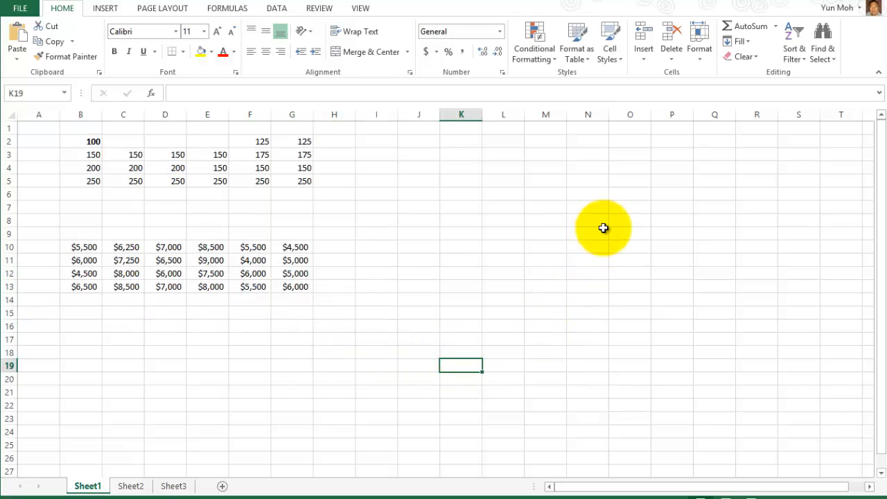
pyautogui.click(626, 220)
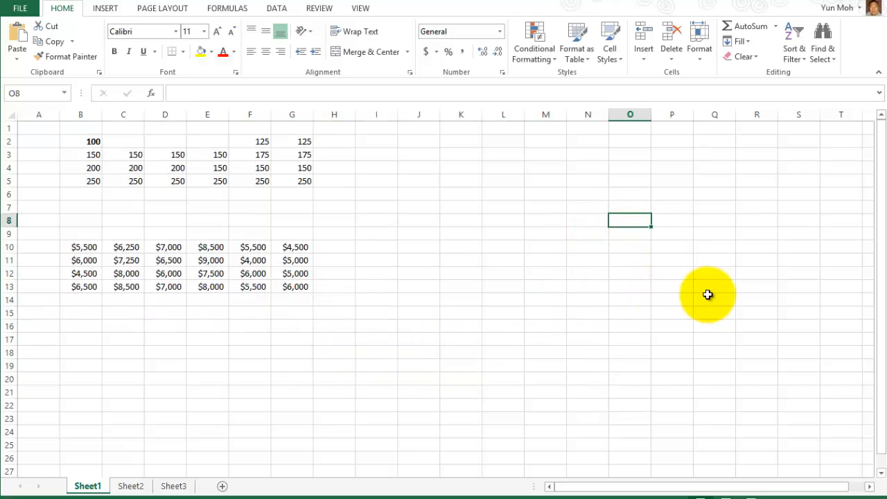
pyautogui.write('Janu')
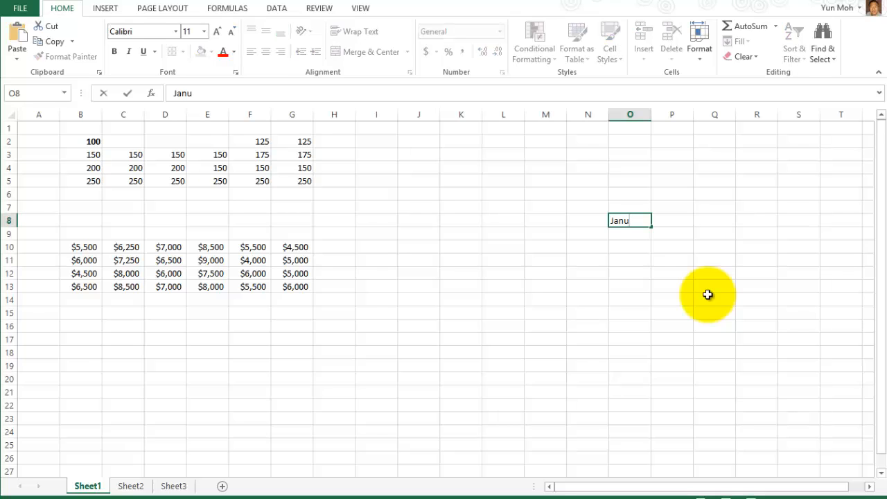
pyautogui.write('ary')
pyautogui.press('Return')
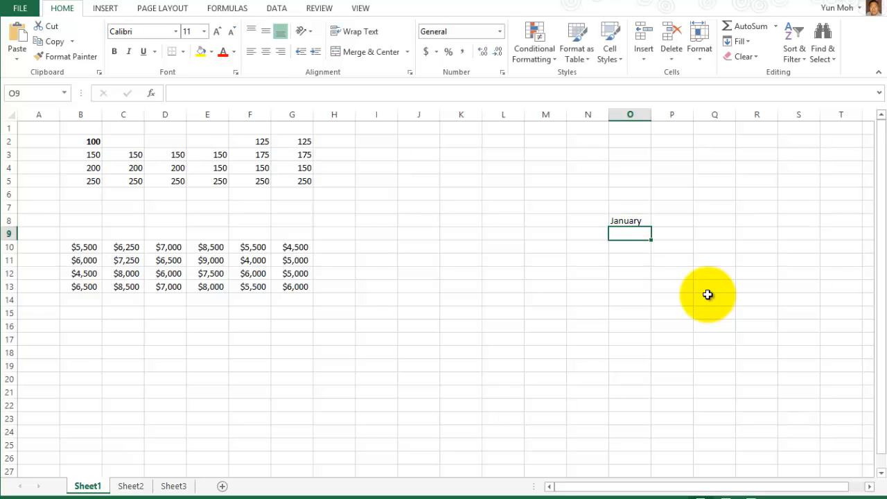
# Type February and March into O9 and O10 below January.
pyautogui.click(633, 221)
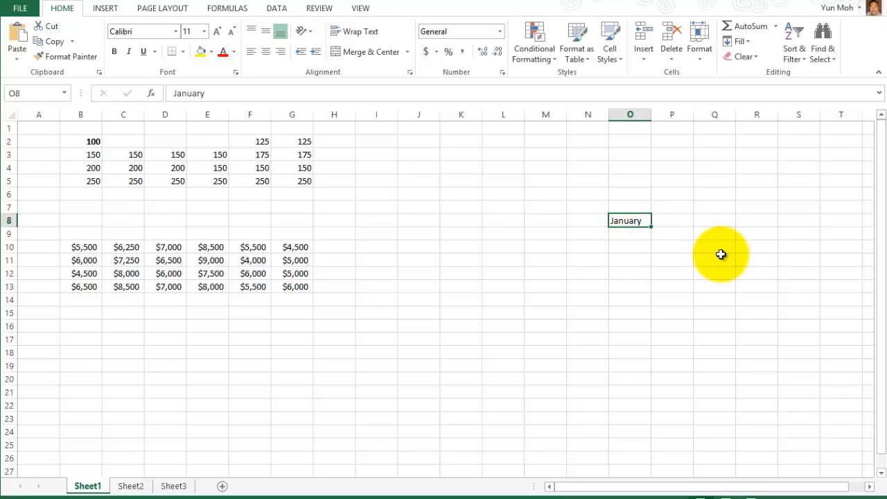
pyautogui.click(639, 235)
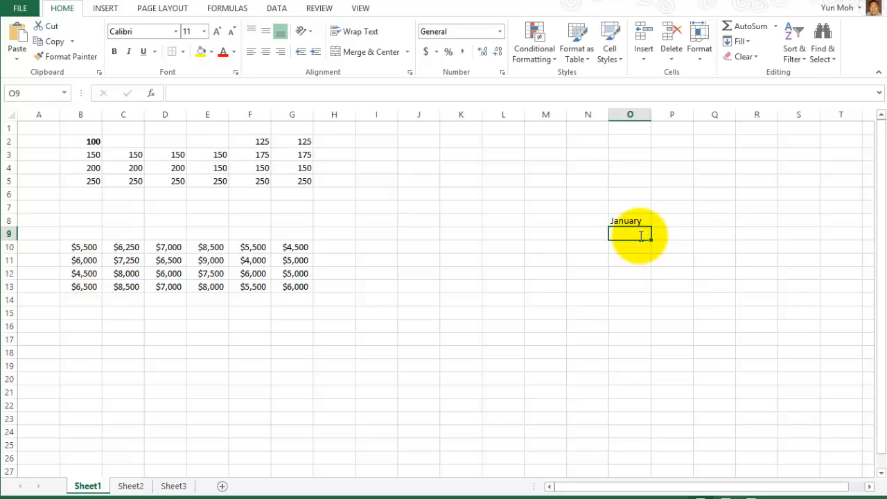
pyautogui.write('Febr')
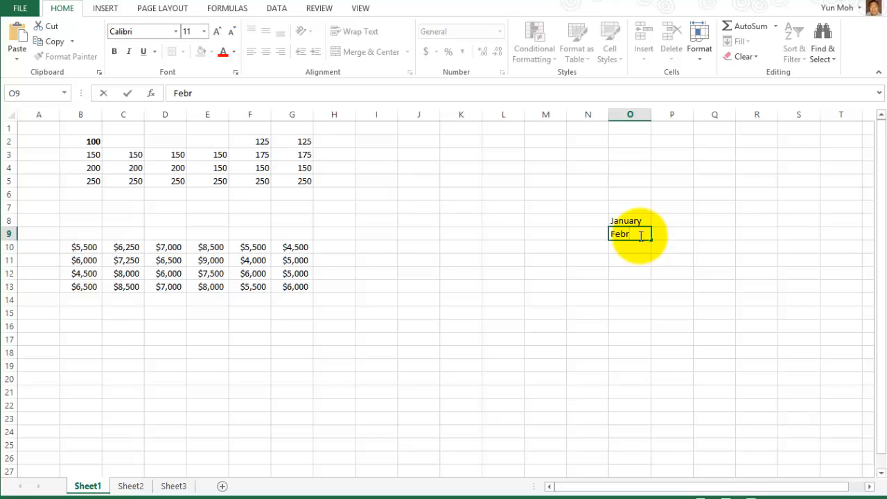
pyautogui.write('uary')
pyautogui.press('Return')
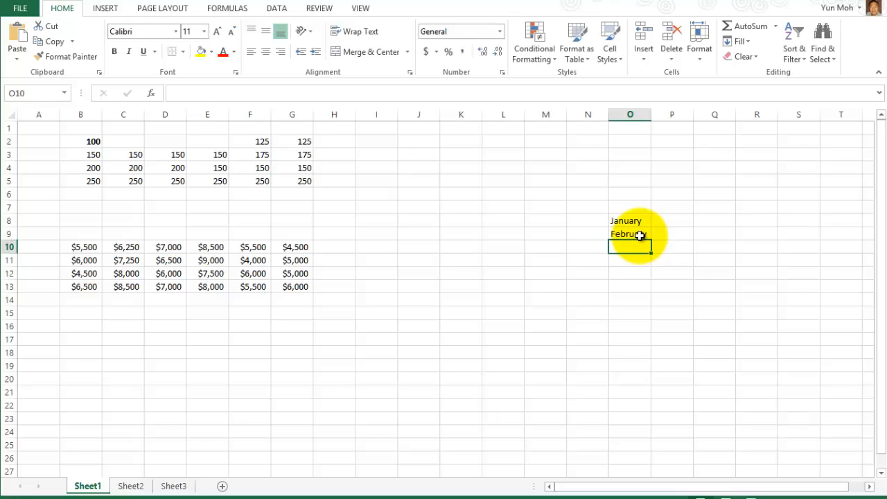
pyautogui.write('March')
pyautogui.press('Return')
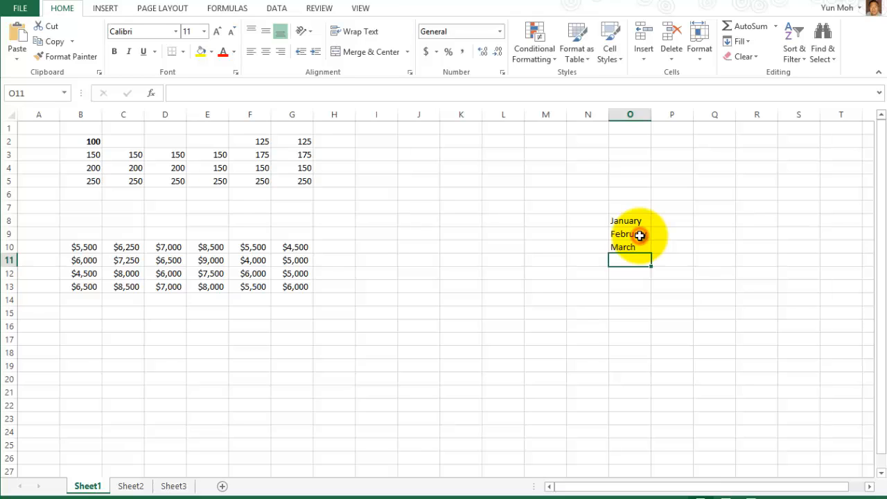
# Delete February and March so that only January remains in O8.
pyautogui.moveTo(639, 236); pyautogui.dragTo(632, 248)
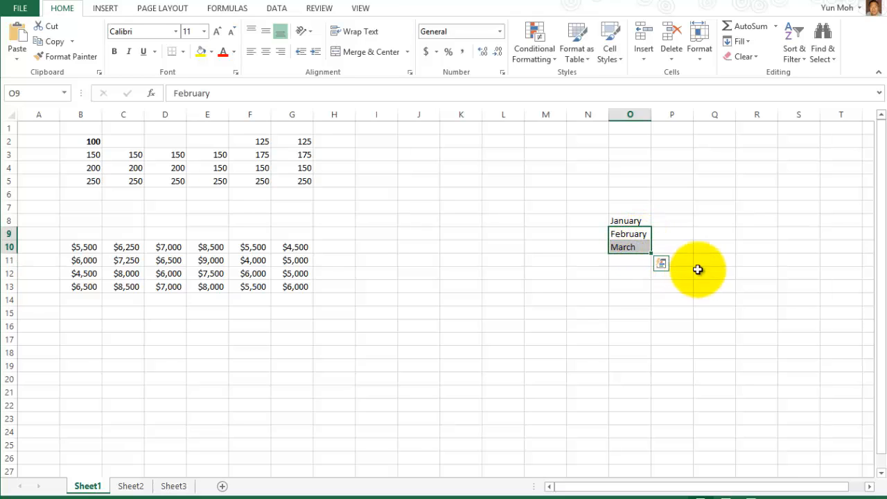
pyautogui.press('Delete')
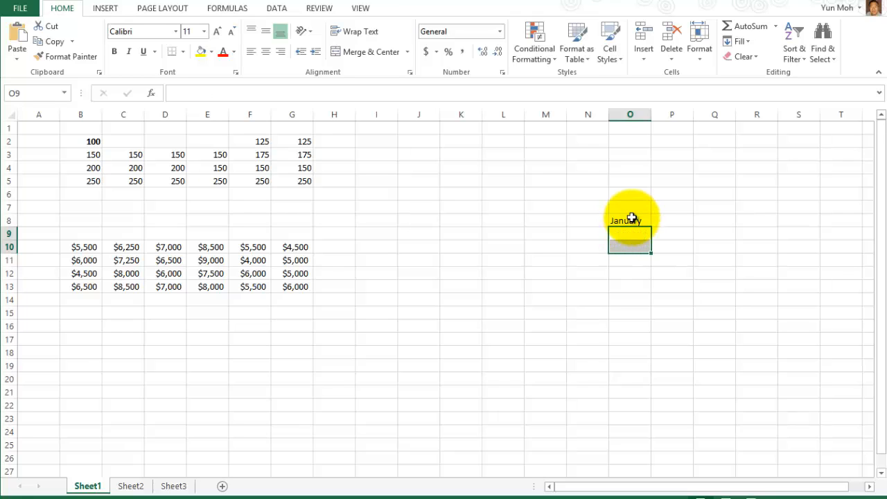
pyautogui.click(632, 219)
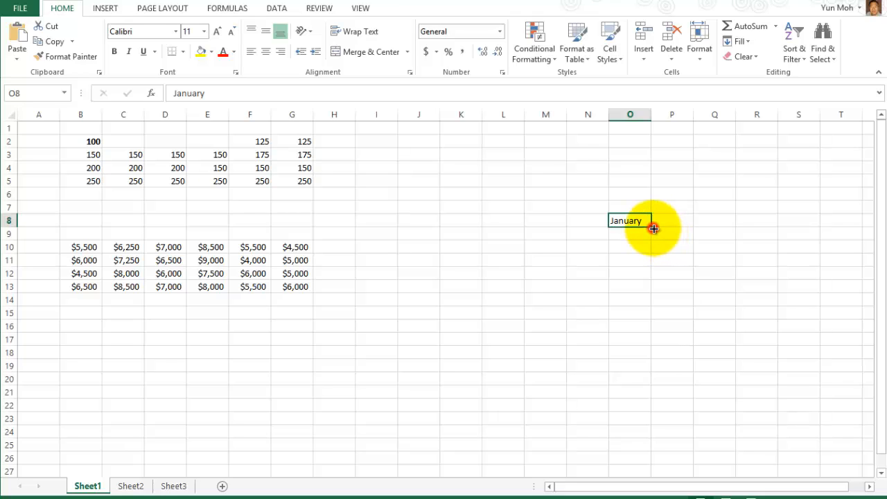
# AutoFill from January to December down O8:O19, and February and March across P8:Q8.
pyautogui.moveTo(654, 229); pyautogui.dragTo(639, 372)
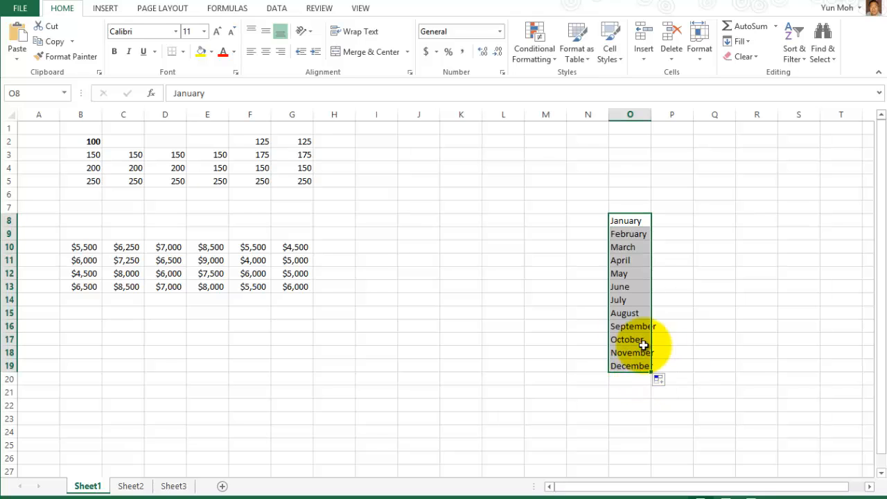
pyautogui.click(771, 302)
pyautogui.click(628, 221)
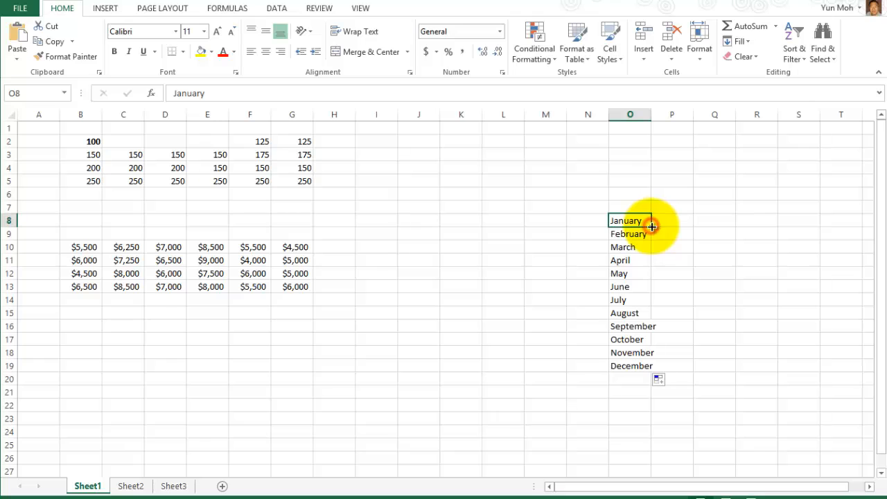
pyautogui.moveTo(676, 230); pyautogui.dragTo(744, 233)
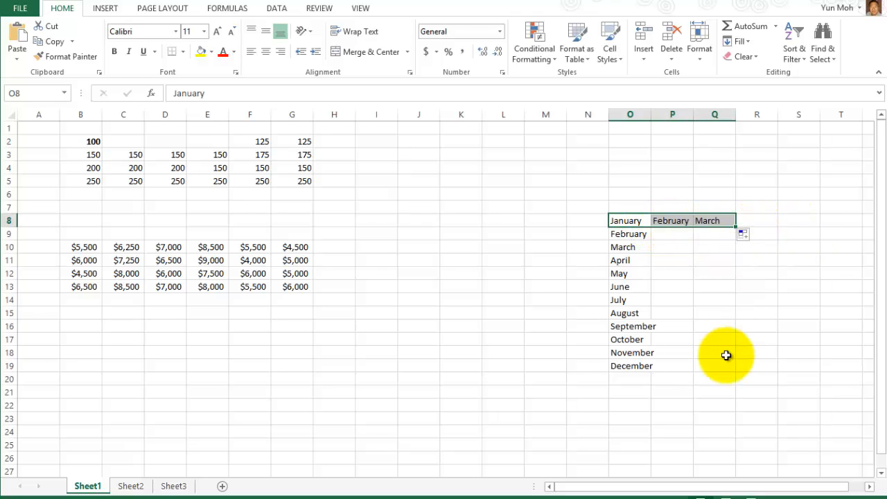
pyautogui.click(559, 230)
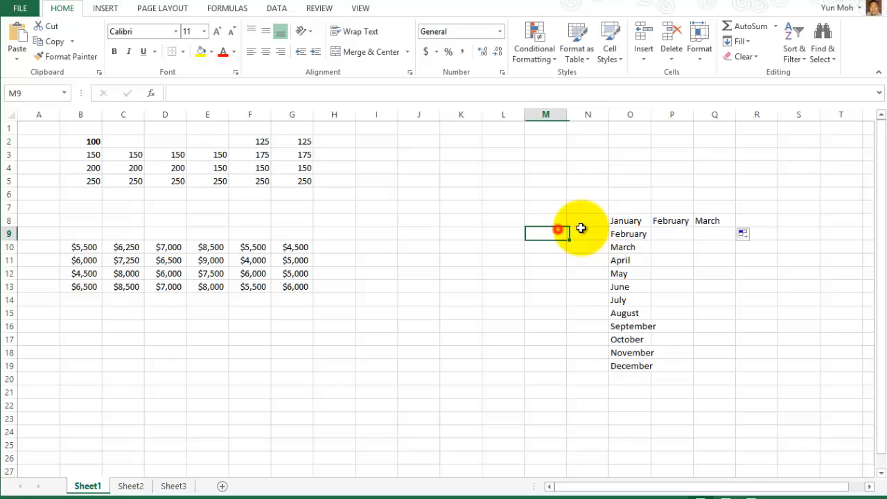
pyautogui.click(500, 222)
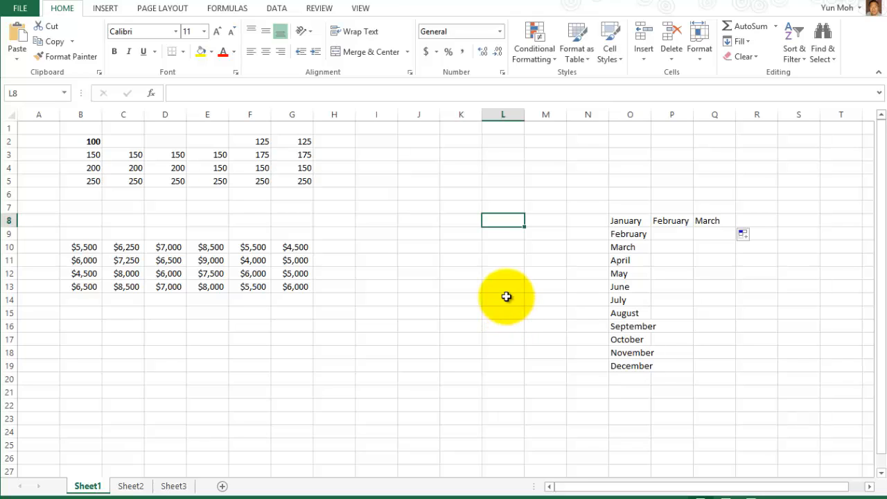
# Enter Monday in L8 and fill Tuesday through Sunday down to L14.
pyautogui.write('Monday')
pyautogui.press('Return')
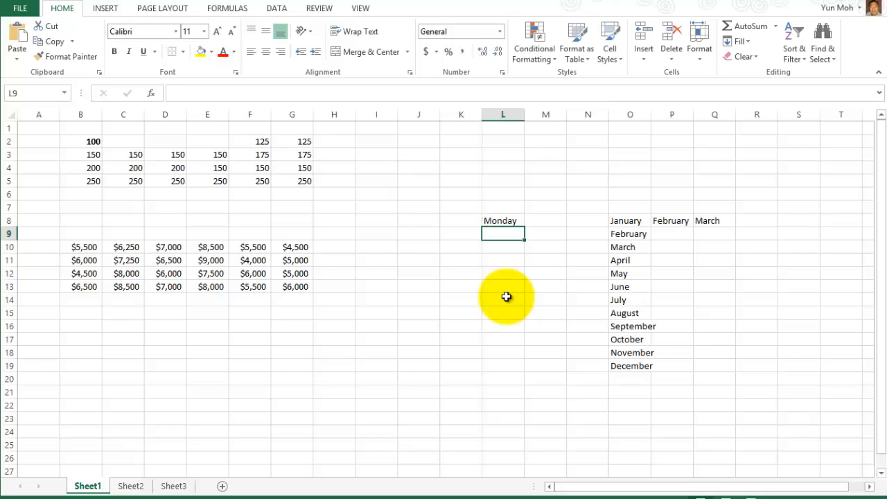
pyautogui.click(515, 219)
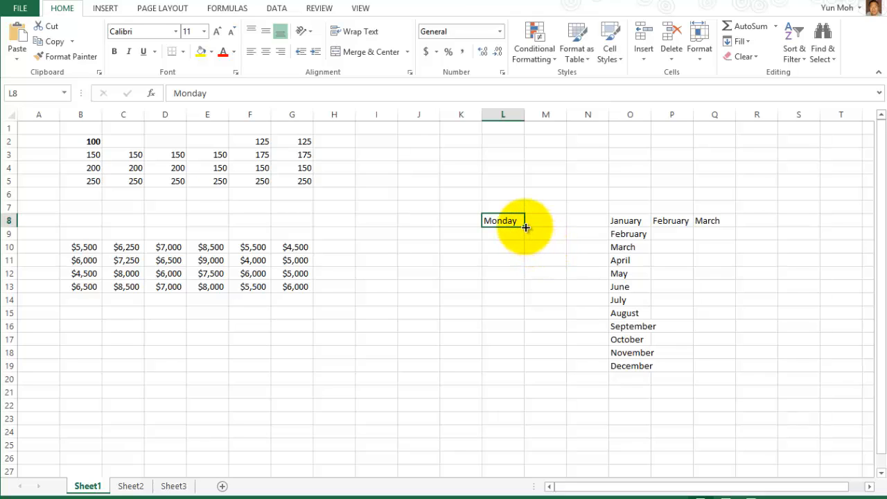
pyautogui.moveTo(526, 228); pyautogui.dragTo(521, 306)
pyautogui.click(572, 281)
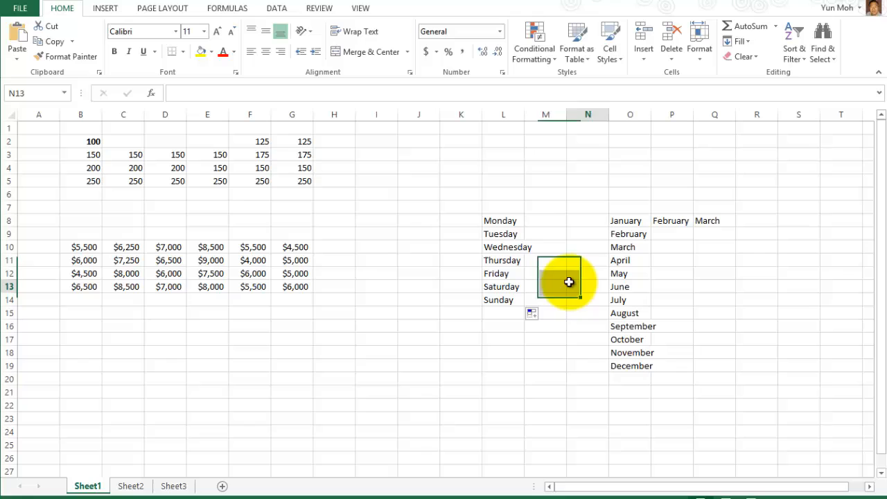
# Fill weekday names upward from Monday to L3.
pyautogui.click(511, 227)
pyautogui.moveTo(525, 227); pyautogui.dragTo(525, 160)
pyautogui.click(555, 352)
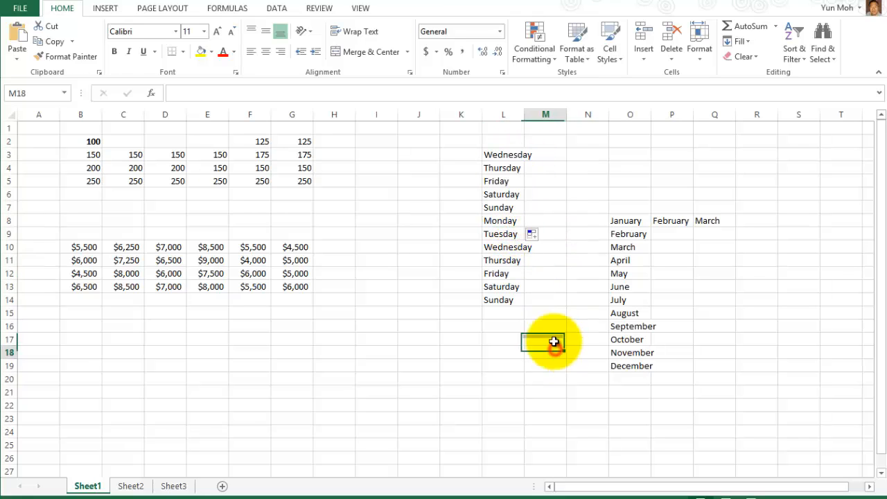
# Fill weekdays across row 8 to R8, then select the practice area K2:R21.
pyautogui.click(510, 220)
pyautogui.click(525, 227)
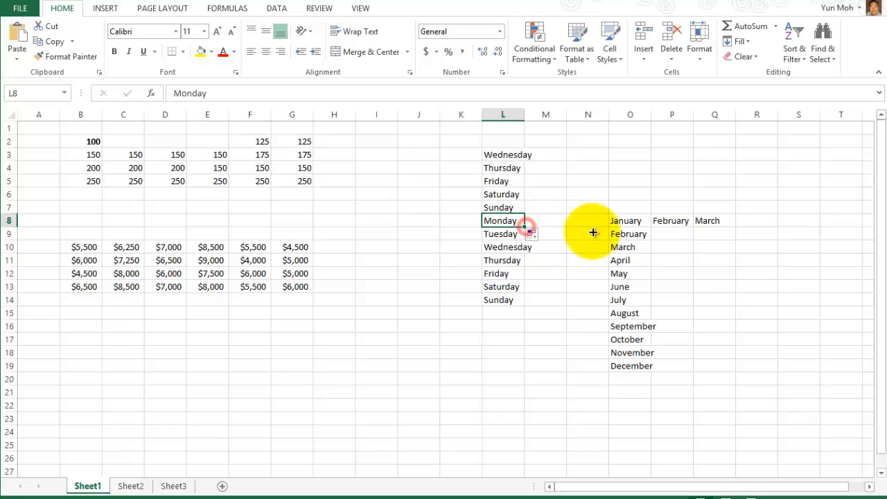
pyautogui.moveTo(593, 233); pyautogui.dragTo(755, 242)
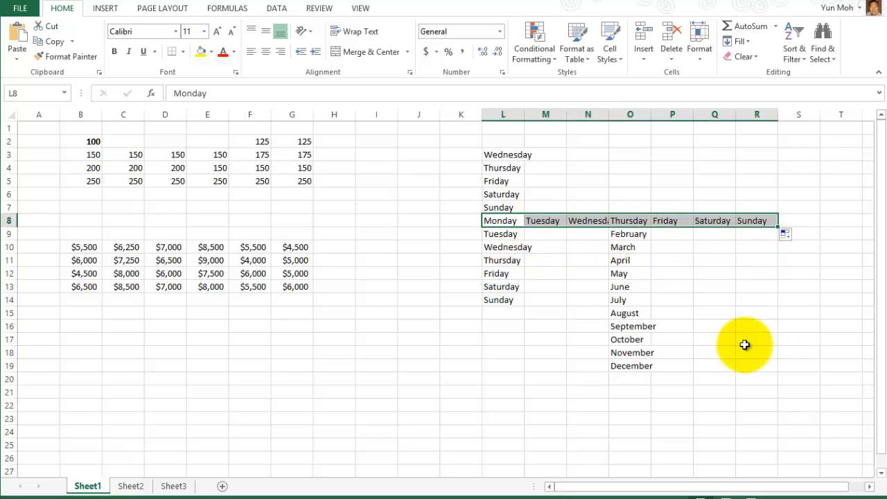
pyautogui.click(744, 344)
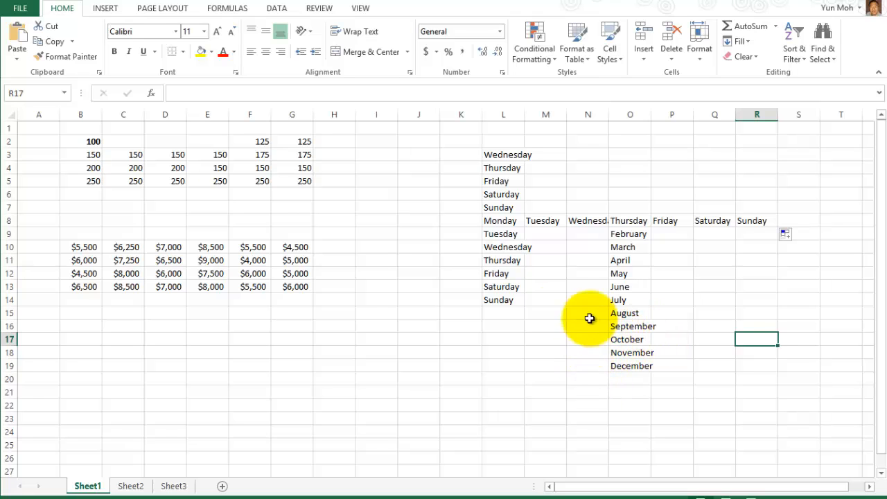
pyautogui.moveTo(480, 142)
pyautogui.mouseDown()
pyautogui.moveTo(767, 345)
pyautogui.moveTo(774, 395)
pyautogui.moveTo(773, 373)
pyautogui.mouseUp()
# Clear the practice area and fill abbreviated months Jan through Sep down L2:L10.
pyautogui.press('Delete')
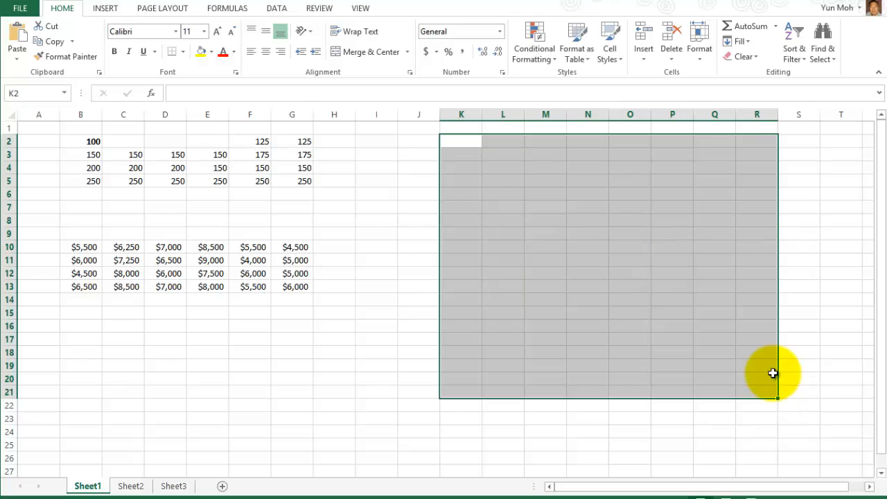
pyautogui.click(669, 287)
pyautogui.click(511, 144)
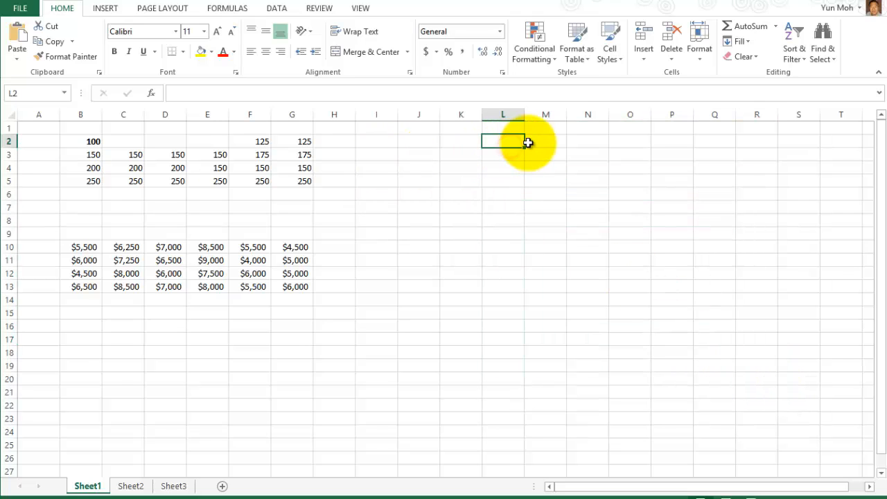
pyautogui.write('Jan')
pyautogui.press('Return')
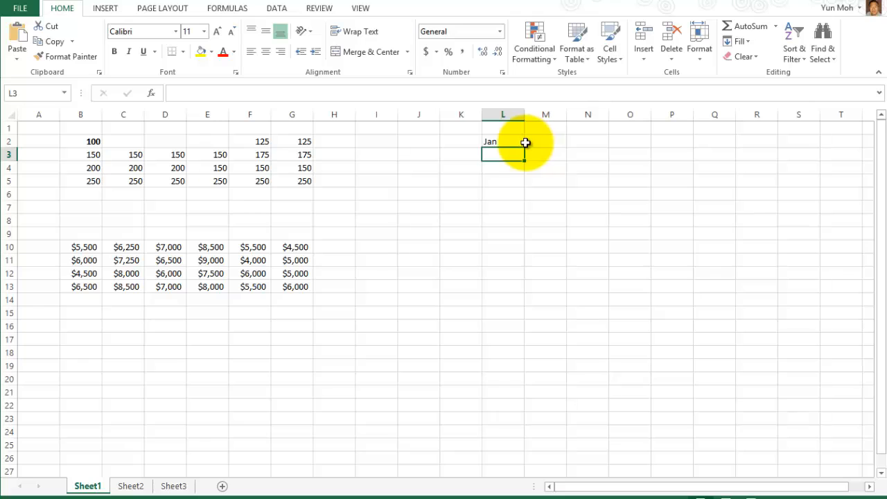
pyautogui.click(506, 144)
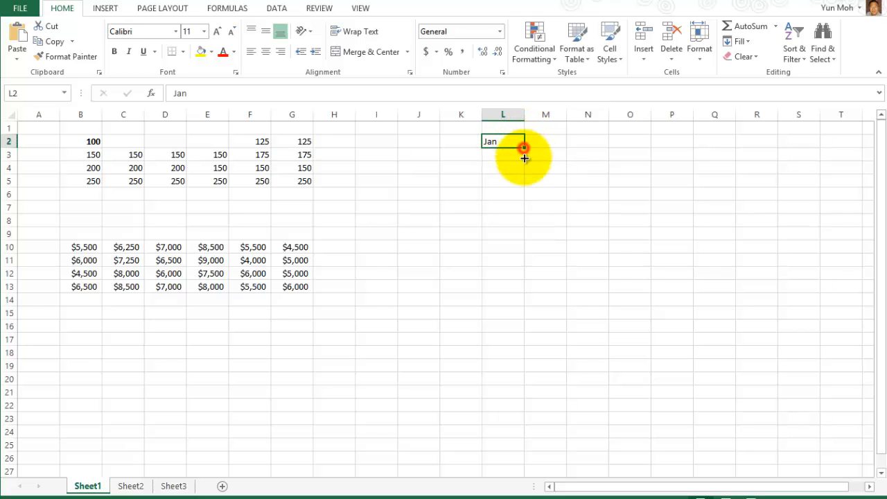
pyautogui.moveTo(525, 147); pyautogui.dragTo(528, 251)
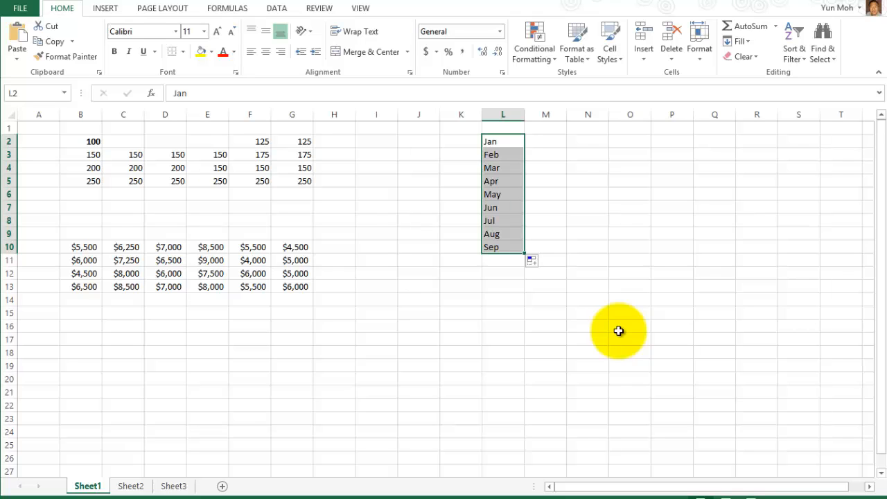
# Enter Jan 1 in N2 and fill dates down to 11-Jan in N12.
pyautogui.click(582, 144)
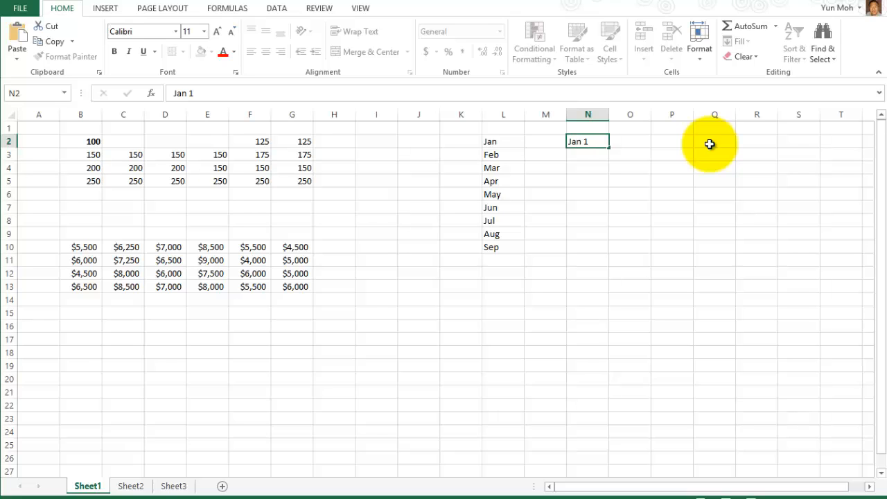
pyautogui.press('Return')
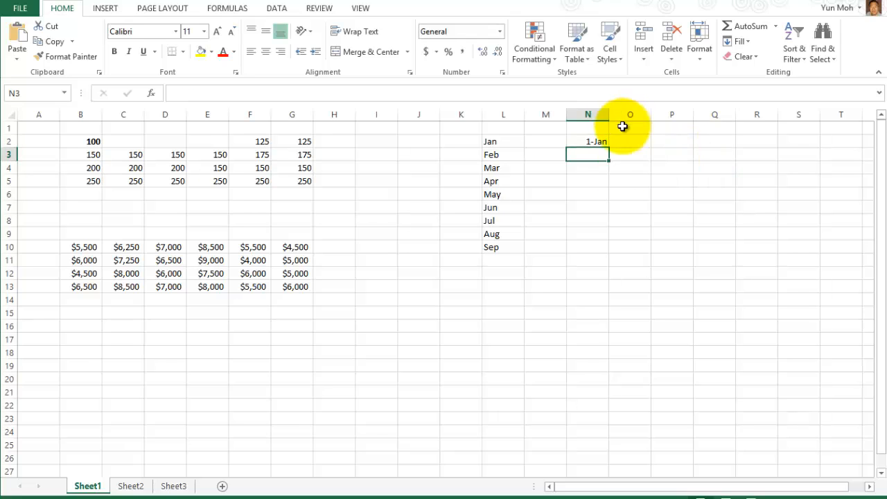
pyautogui.click(587, 140)
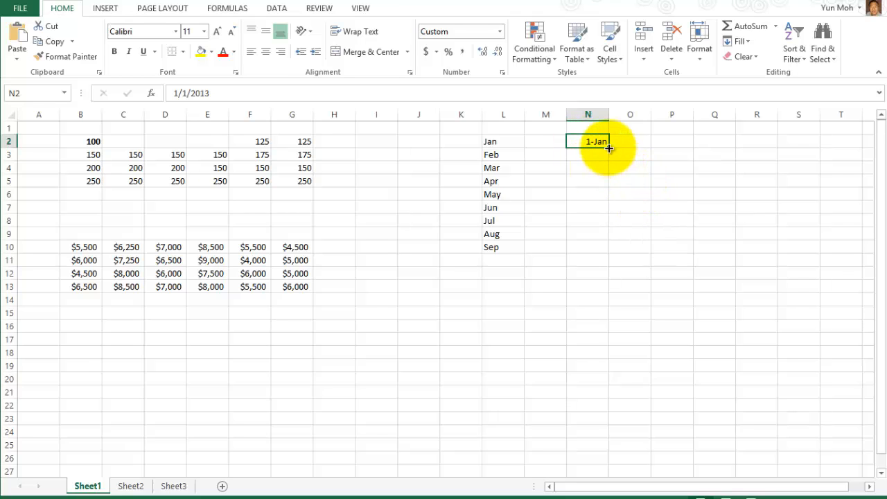
pyautogui.moveTo(610, 148); pyautogui.dragTo(595, 278)
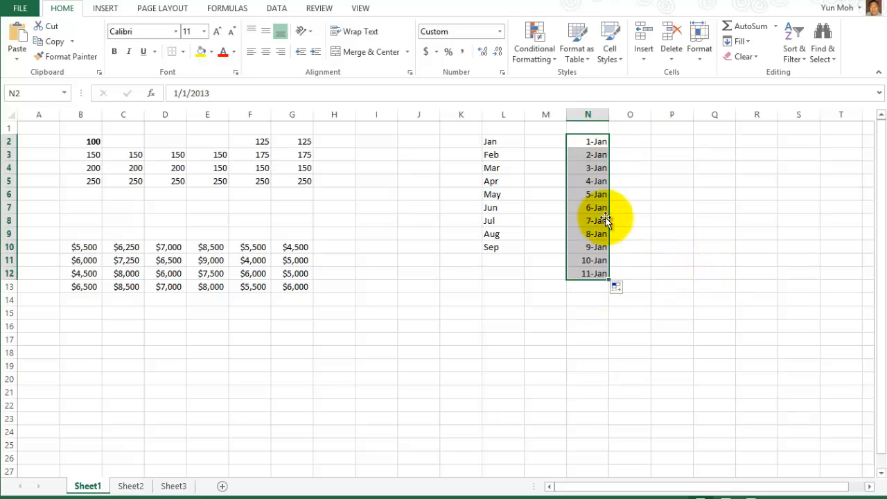
pyautogui.click(642, 181)
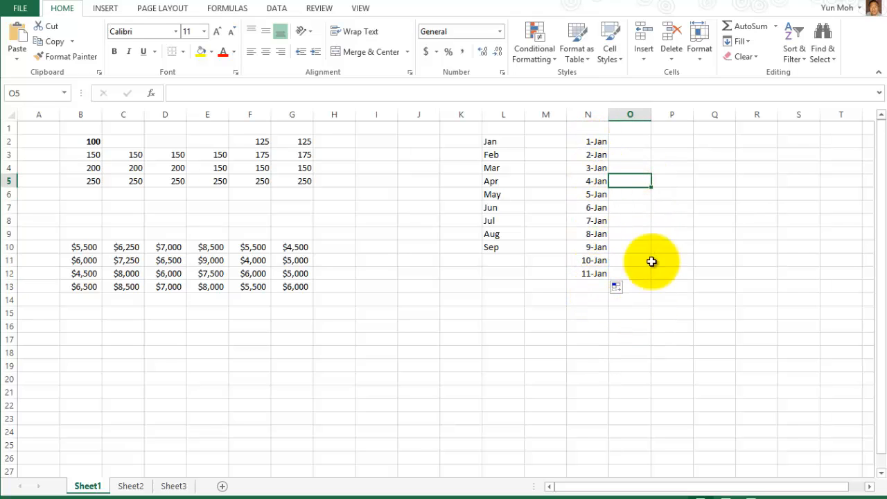
pyautogui.click(672, 139)
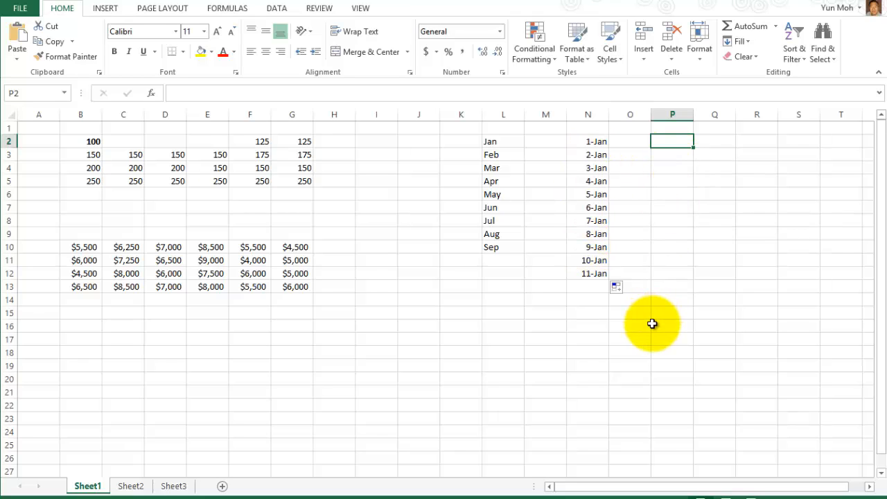
# Enter QT 1 in P2 and extend the series to QT 4 in P5.
pyautogui.write('QT')
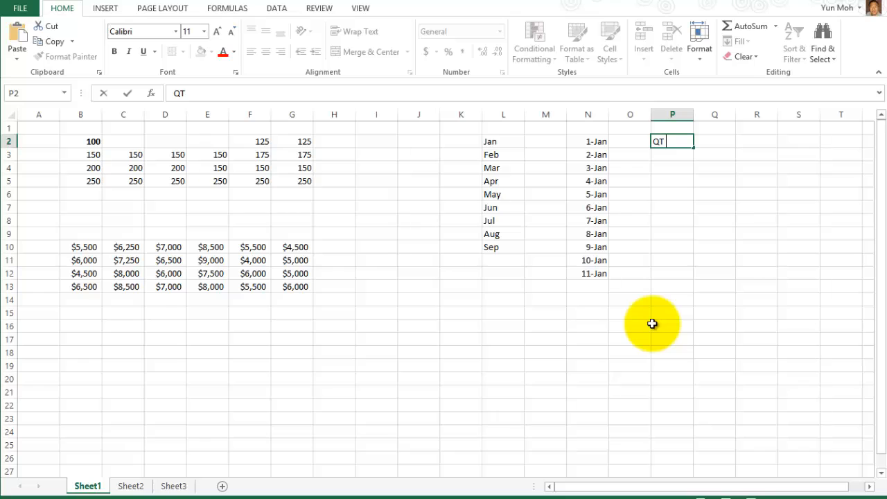
pyautogui.write(' 1')
pyautogui.press('Return')
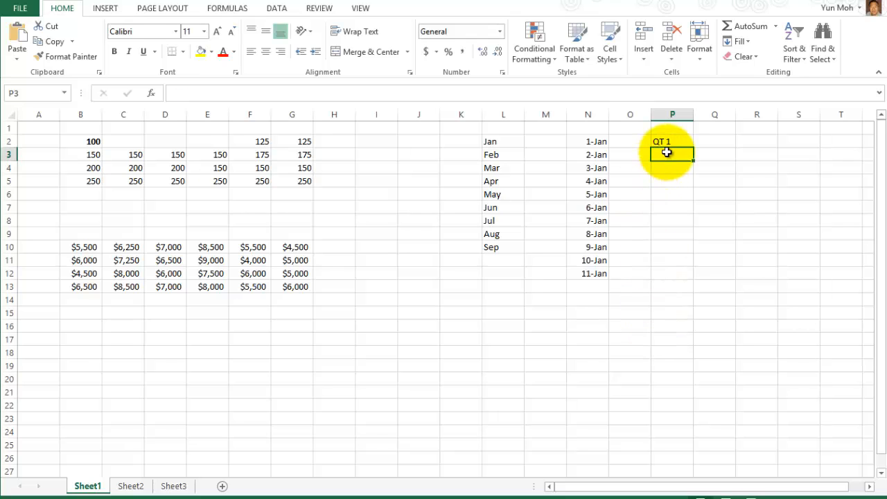
pyautogui.click(669, 142)
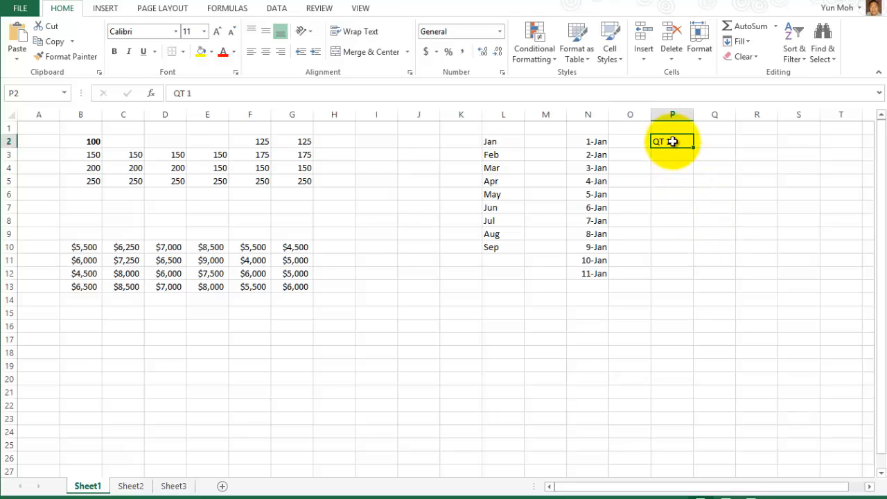
pyautogui.moveTo(695, 150); pyautogui.dragTo(697, 186)
pyautogui.click(716, 298)
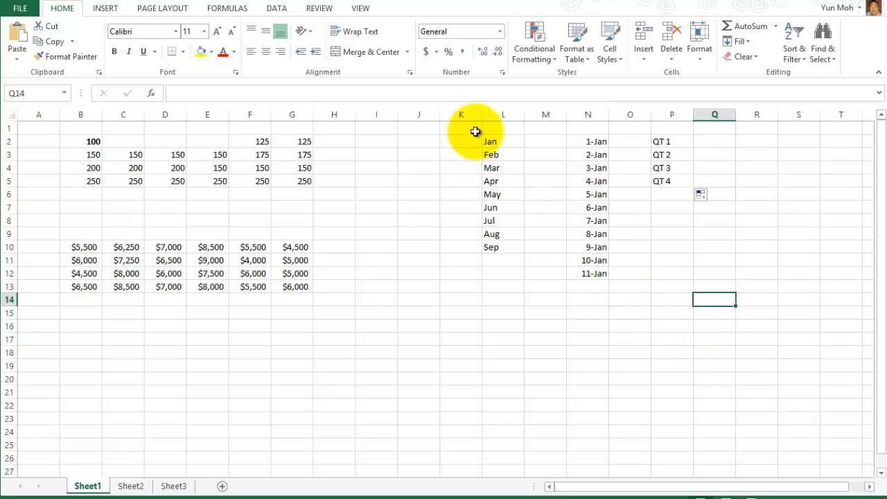
# Delete the Jan–Sep, 1-Jan–11-Jan and QT 1–QT 4 series in L2:P12.
pyautogui.moveTo(488, 142); pyautogui.dragTo(670, 276)
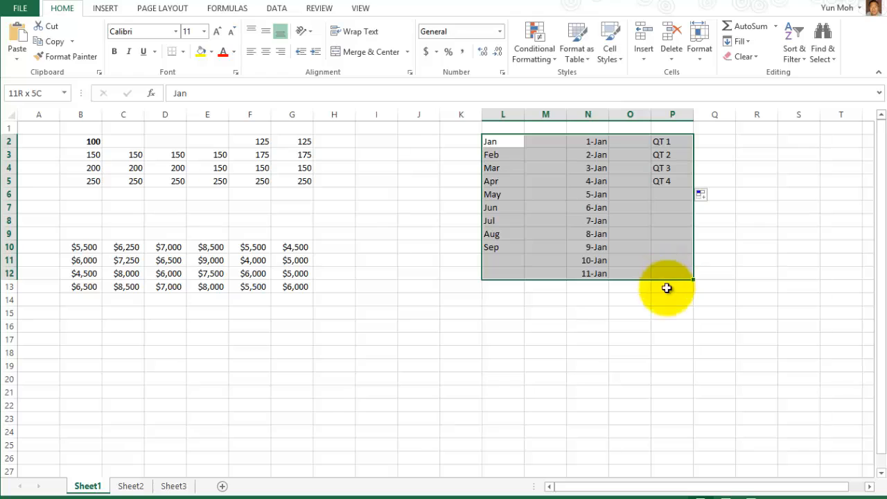
pyautogui.press('Delete')
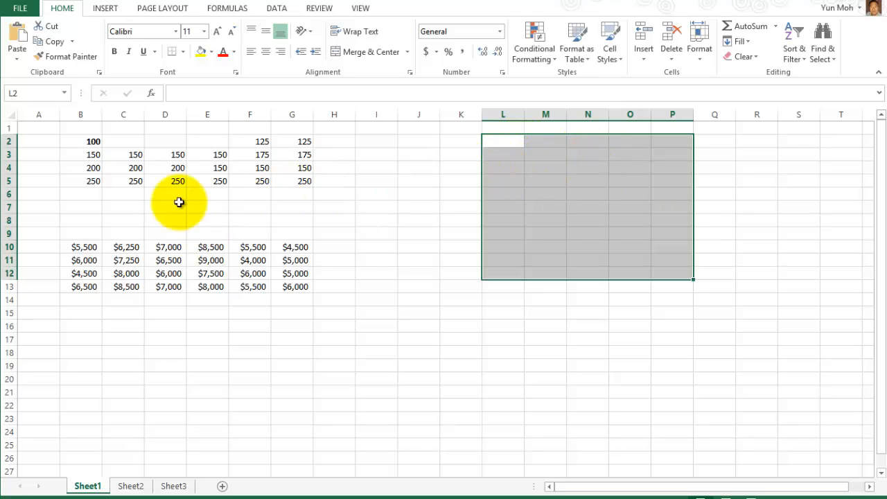
pyautogui.click(213, 197)
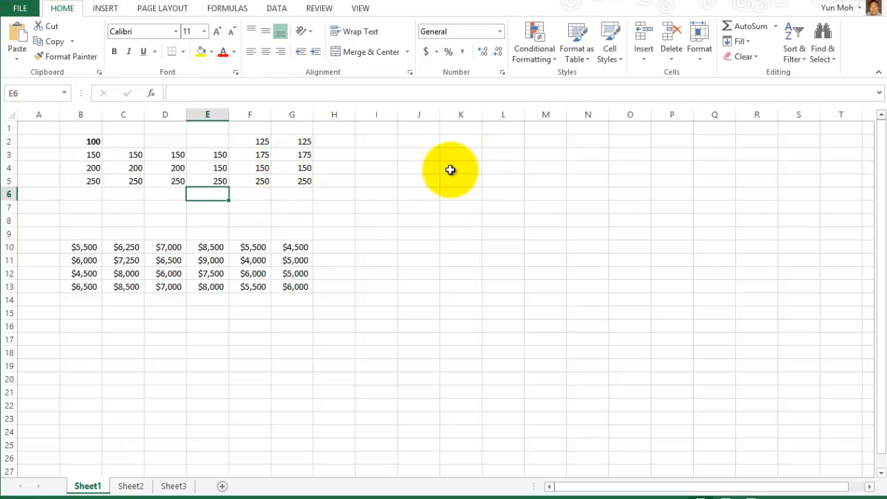
# Open the FillCells workbook from D:\BusTc 150 Excel\Excel2010L1C1.
pyautogui.click(19, 9)
pyautogui.click(25, 92)
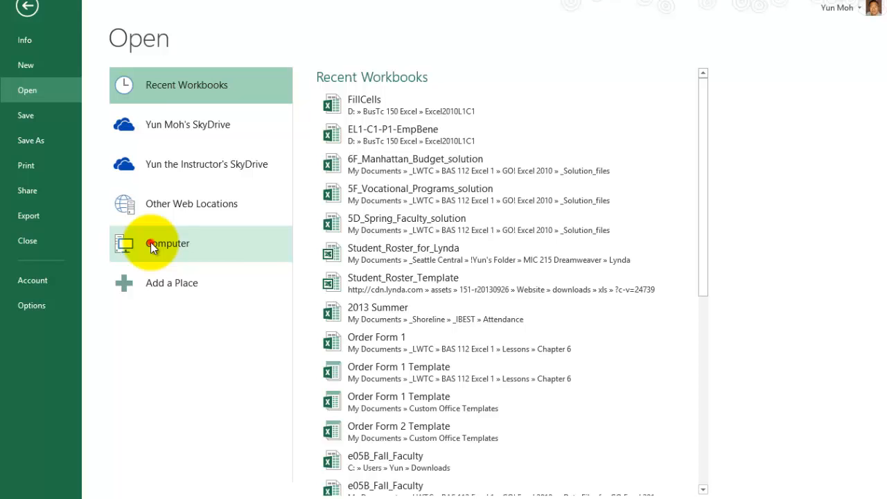
pyautogui.click(152, 246)
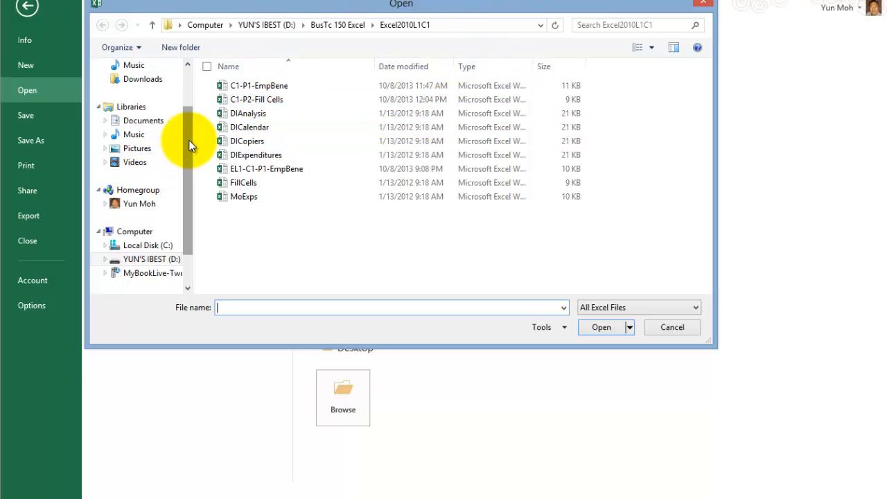
pyautogui.moveTo(189, 141)
pyautogui.mouseDown()
pyautogui.moveTo(190, 197)
pyautogui.moveTo(189, 161)
pyautogui.mouseUp()
pyautogui.click(131, 233)
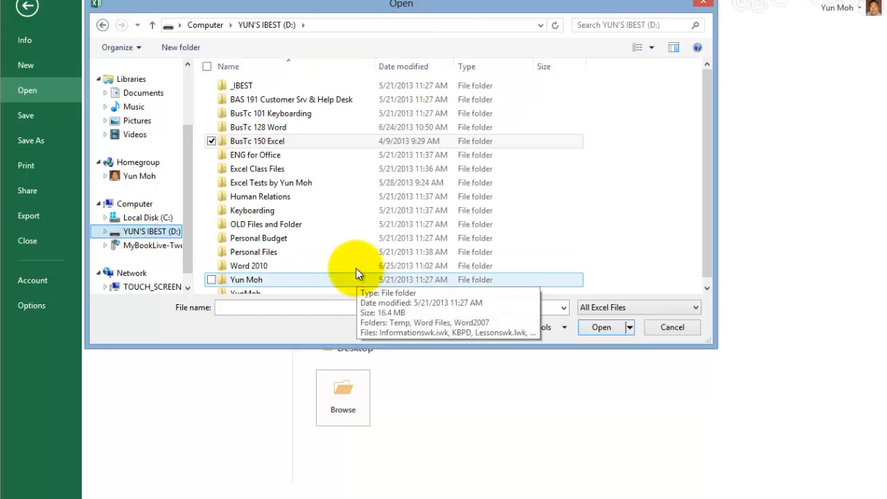
pyautogui.doubleClick(261, 141)
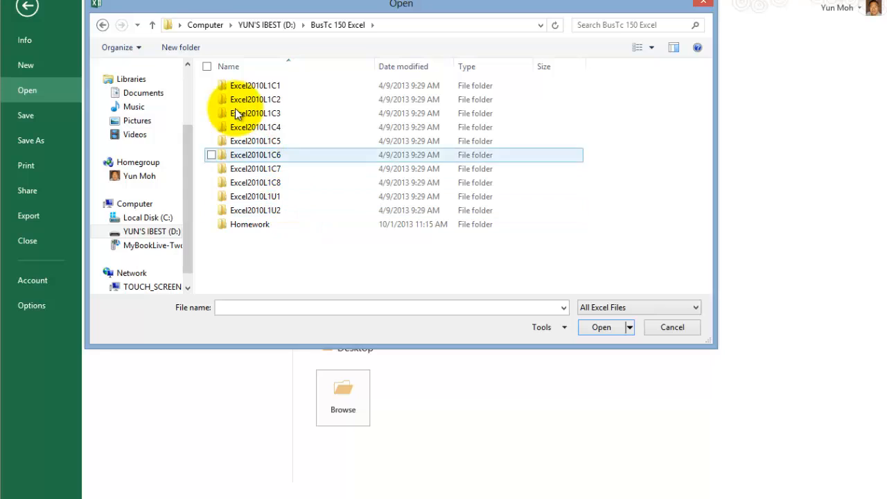
pyautogui.click(255, 85)
pyautogui.doubleClick(257, 85)
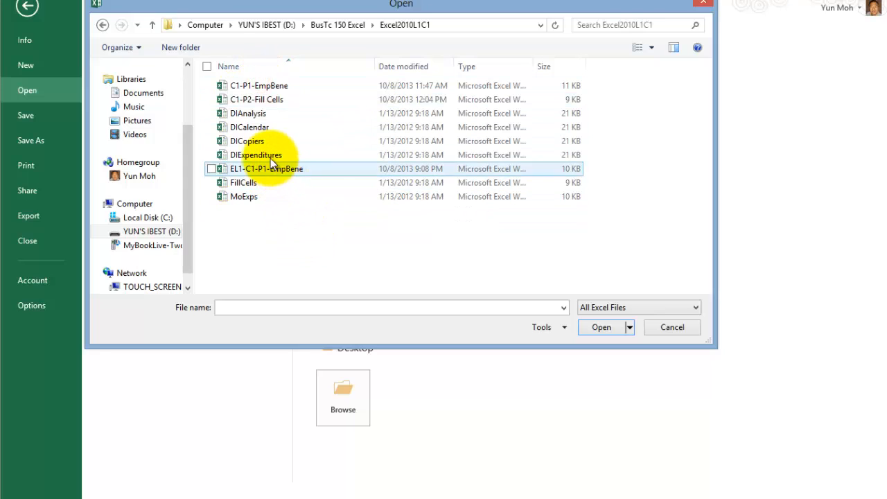
pyautogui.click(248, 185)
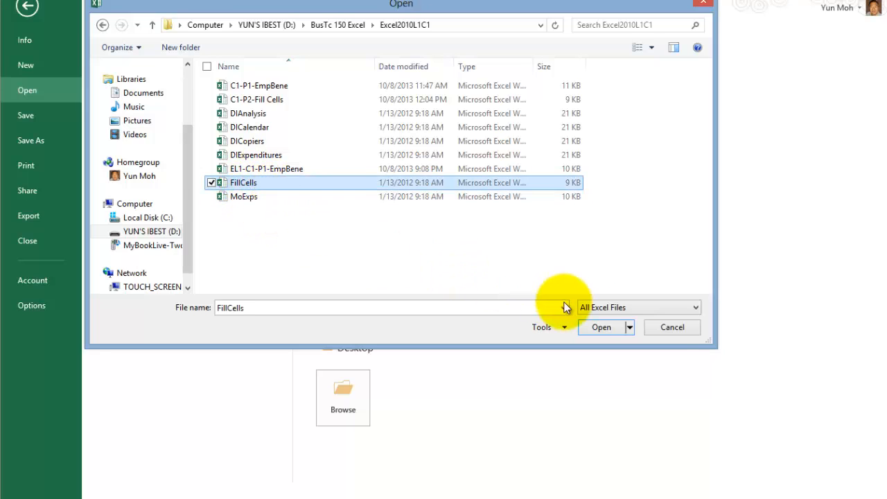
pyautogui.click(681, 331)
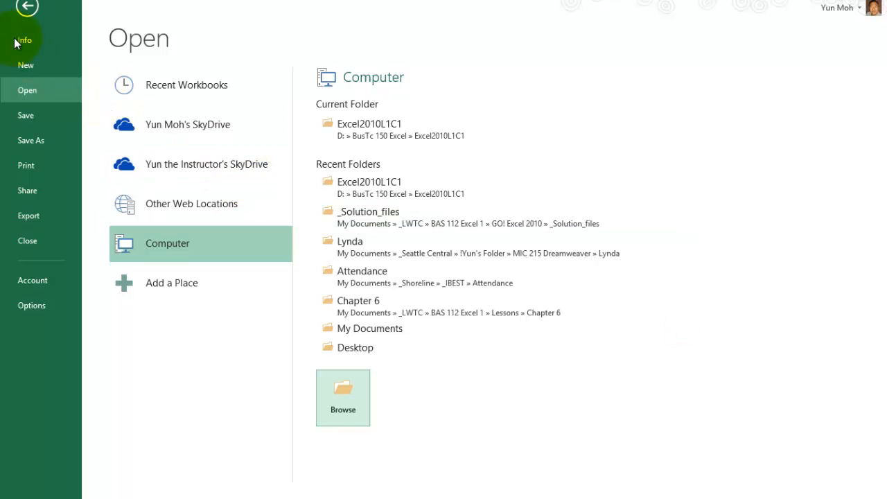
# Back on the worksheet, enter January in cell B1.
pyautogui.click(26, 8)
pyautogui.click(434, 262)
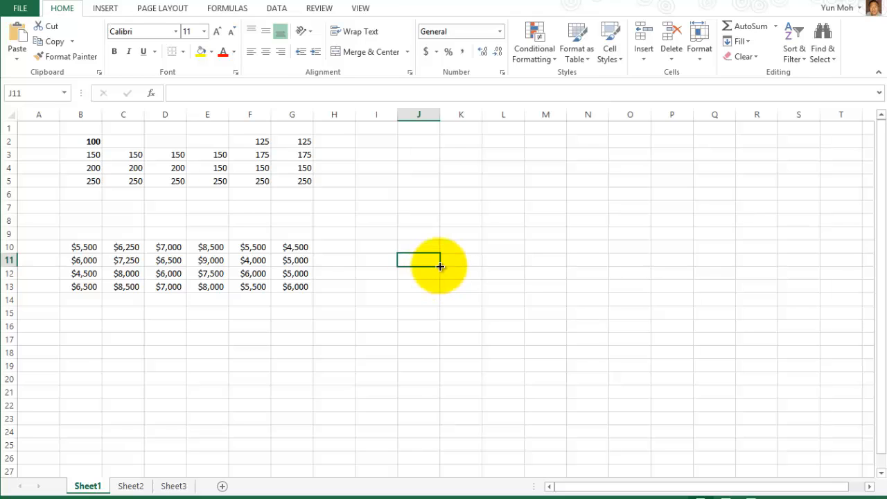
pyautogui.click(86, 131)
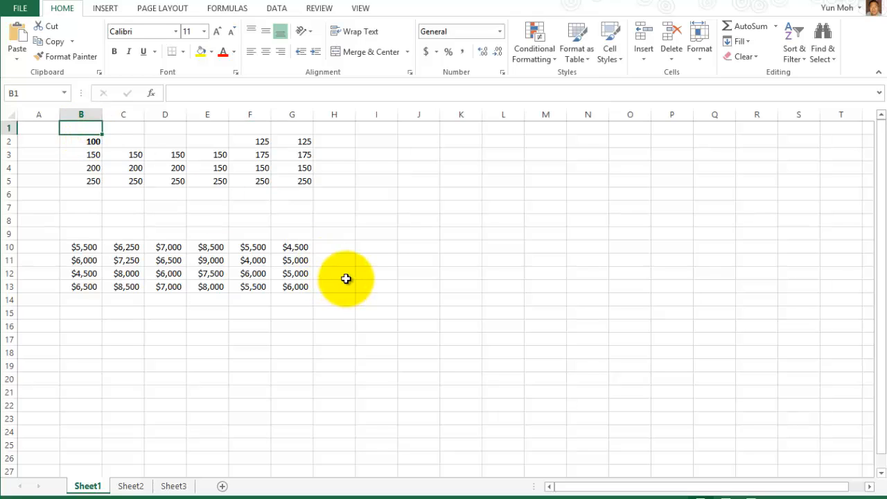
pyautogui.write('January')
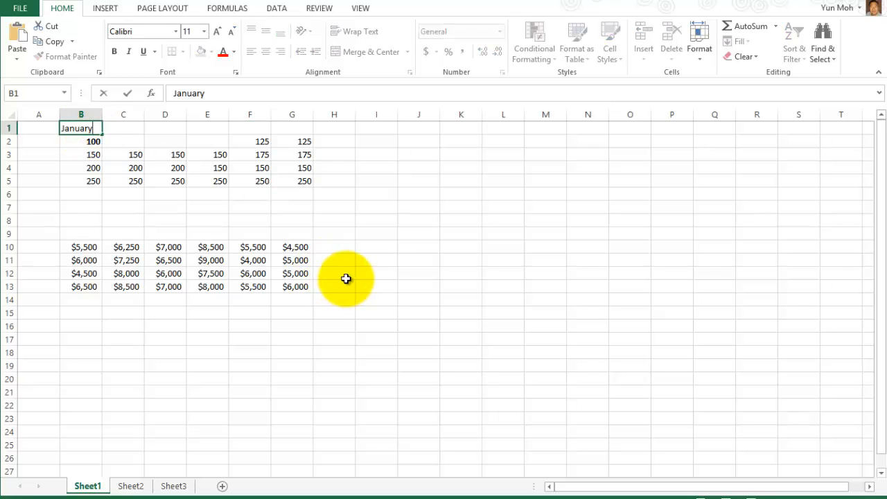
pyautogui.press('Return')
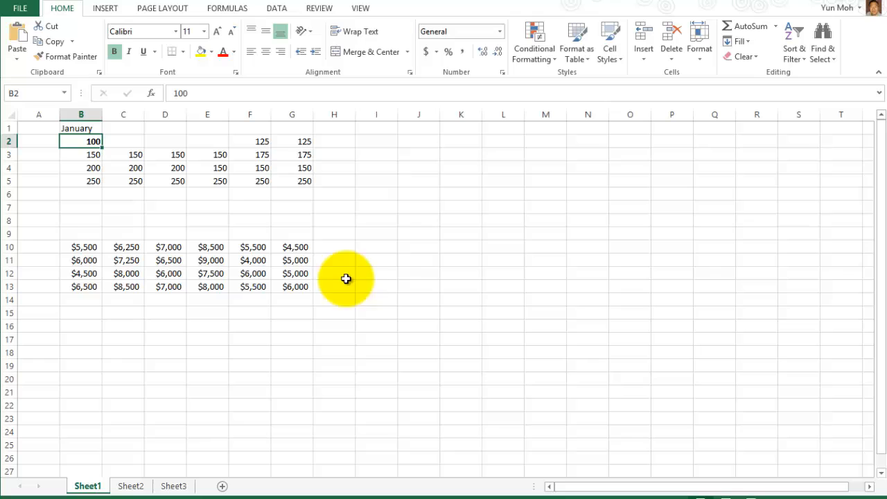
# Extend January across row 1 so B1:G1 reads January through June.
pyautogui.click(76, 128)
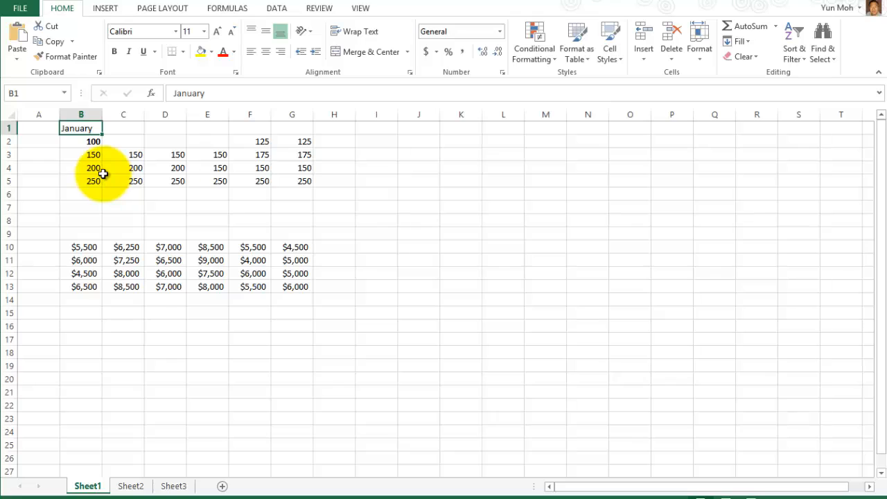
pyautogui.click(85, 141)
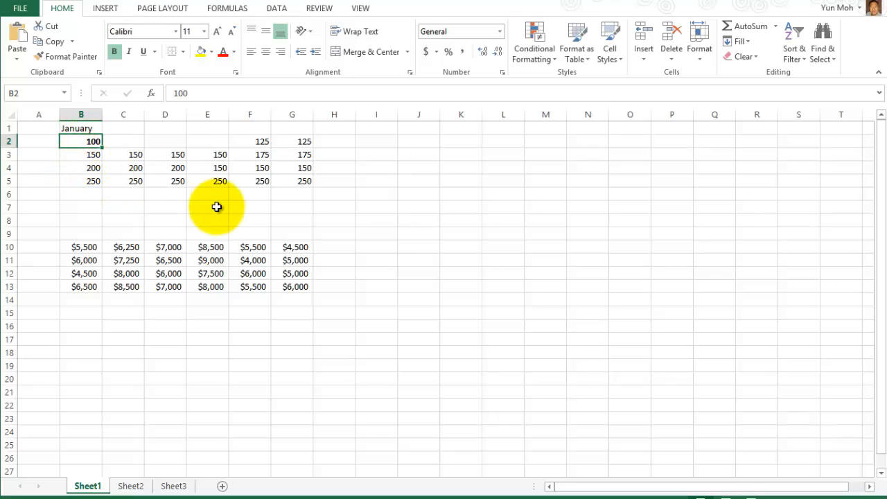
pyautogui.press('Up')
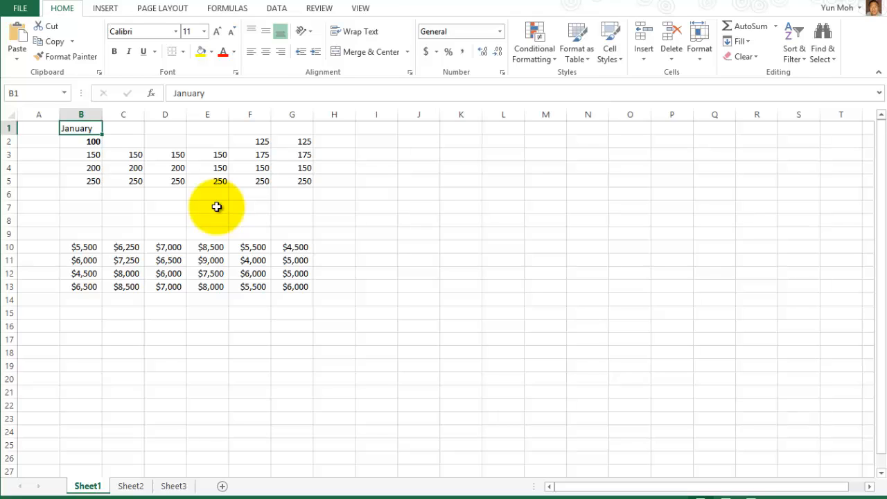
pyautogui.press('Down')
pyautogui.press('Down')
pyautogui.press('Down')
pyautogui.press('Left')
pyautogui.press('Up')
pyautogui.press('Up')
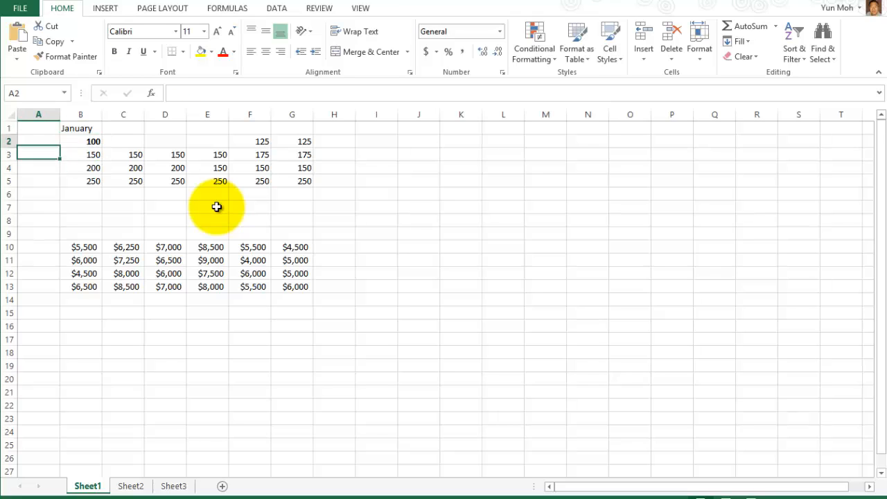
pyautogui.press('Right')
pyautogui.press('Right')
pyautogui.press('Left')
pyautogui.press('Up')
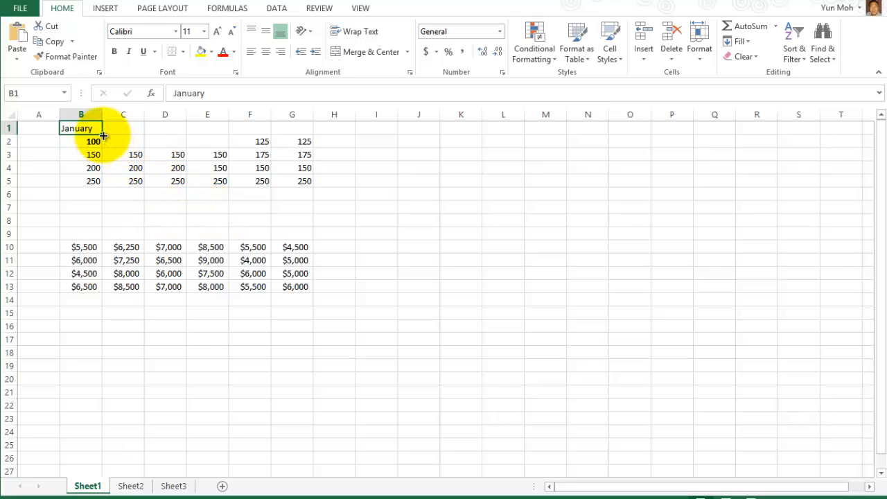
pyautogui.moveTo(102, 134); pyautogui.dragTo(311, 132)
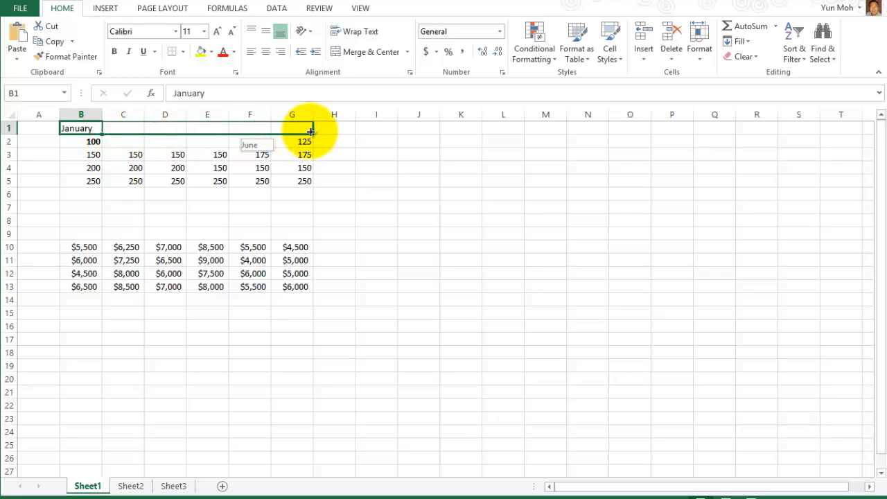
pyautogui.moveTo(311, 132); pyautogui.dragTo(311, 132)
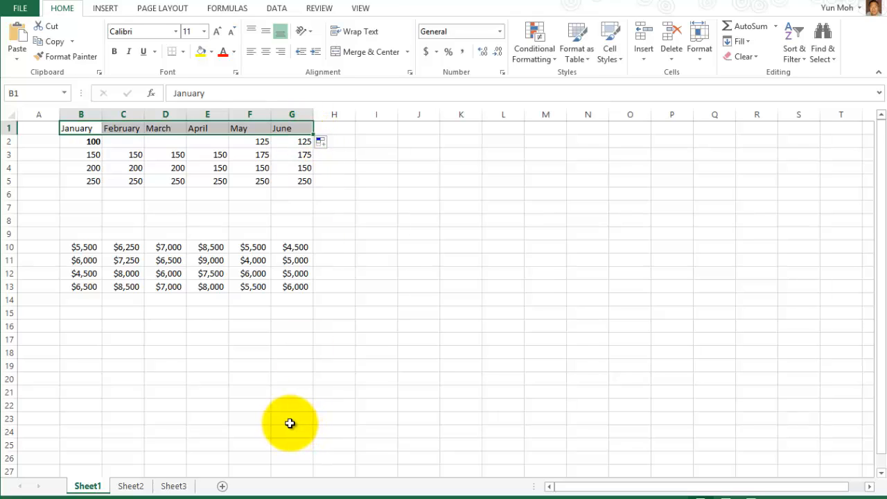
# Enter Year 1 in A2 and fill Year 2 through Year 4 down to A5.
pyautogui.click(38, 139)
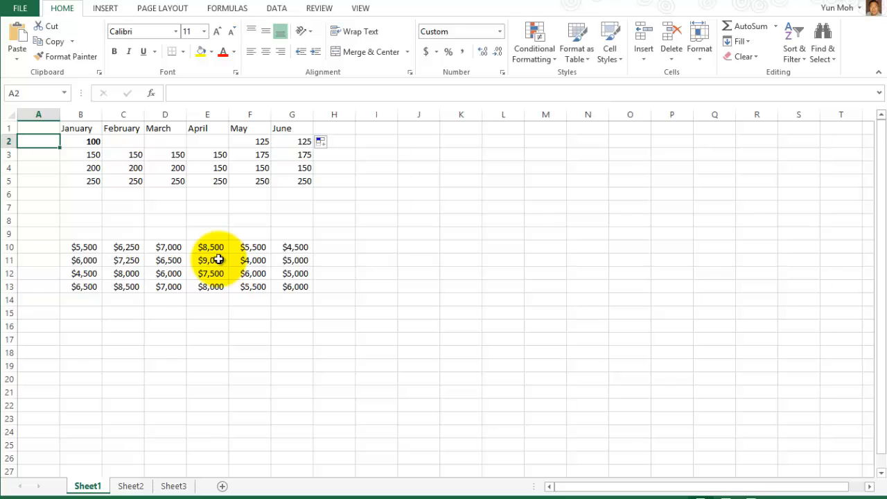
pyautogui.write('Year')
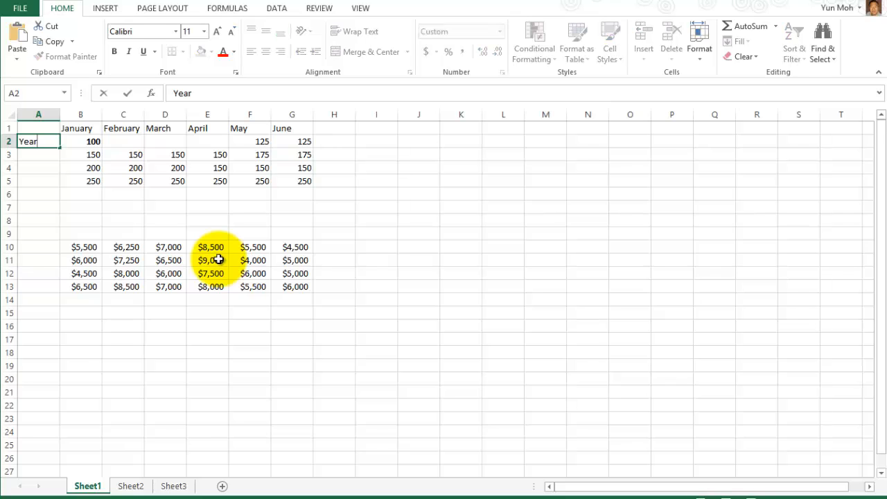
pyautogui.write(' 1')
pyautogui.press('Return')
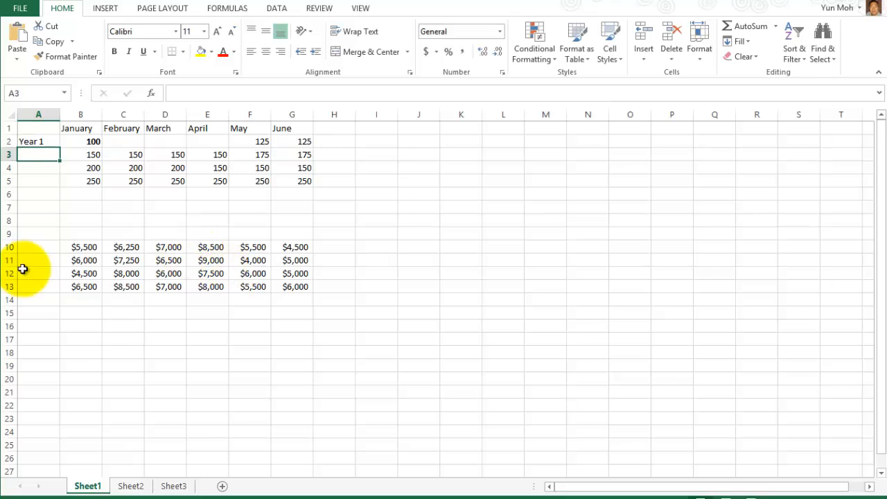
pyautogui.click(41, 140)
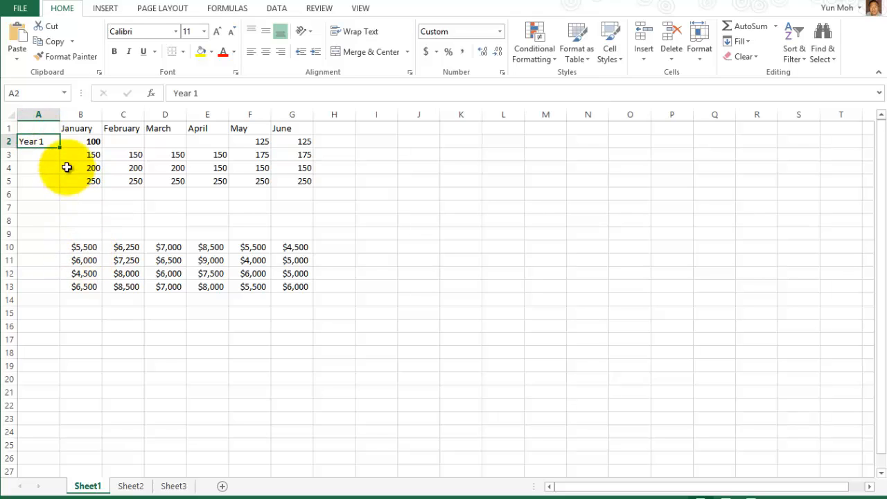
pyautogui.moveTo(61, 149); pyautogui.dragTo(65, 184)
pyautogui.click(145, 208)
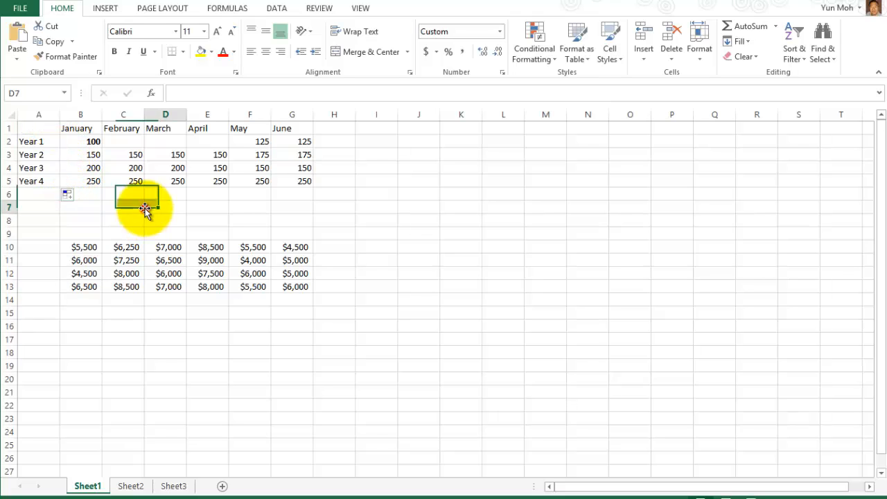
pyautogui.click(40, 141)
pyautogui.click(41, 181)
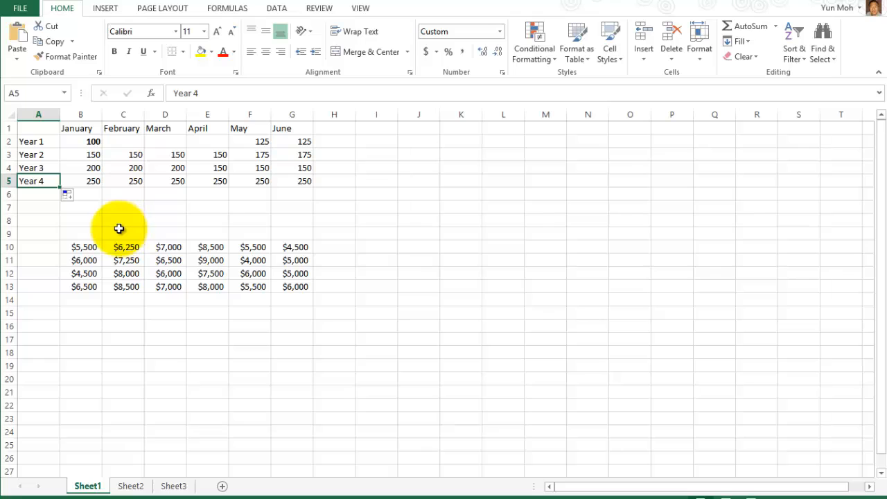
# Type 100 into the February and March Year 1 cells, then clear them again.
pyautogui.click(89, 142)
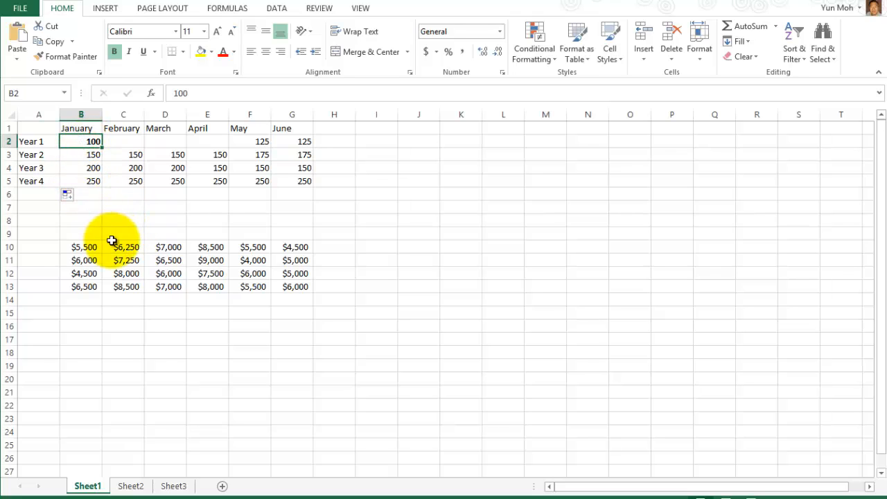
pyautogui.click(123, 142)
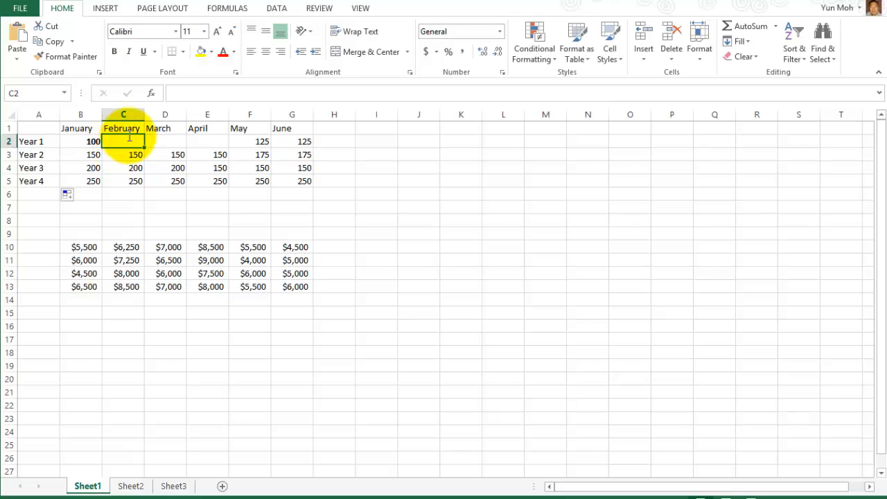
pyautogui.write('100')
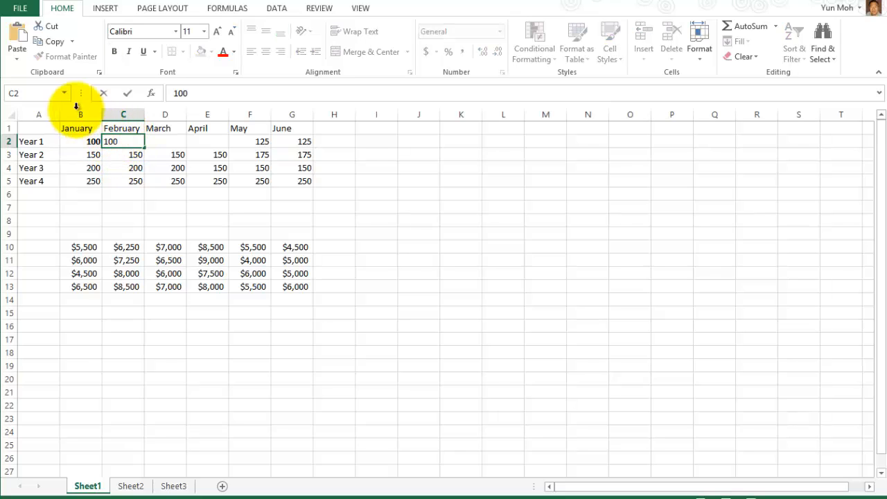
pyautogui.click(167, 141)
pyautogui.write('100')
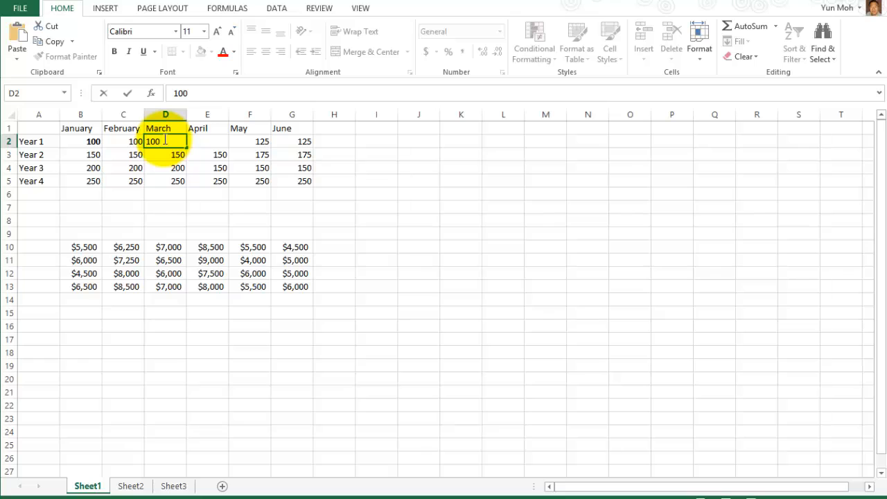
pyautogui.press('Return')
pyautogui.moveTo(135, 143); pyautogui.dragTo(153, 142)
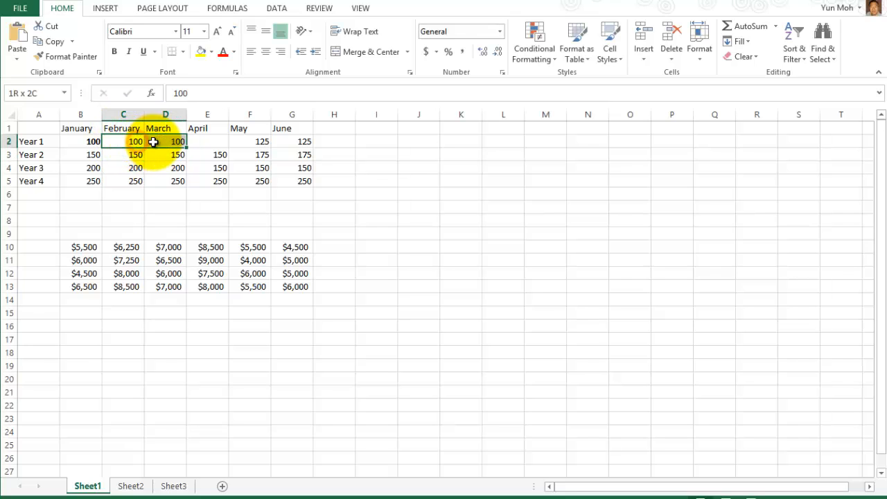
pyautogui.press('Delete')
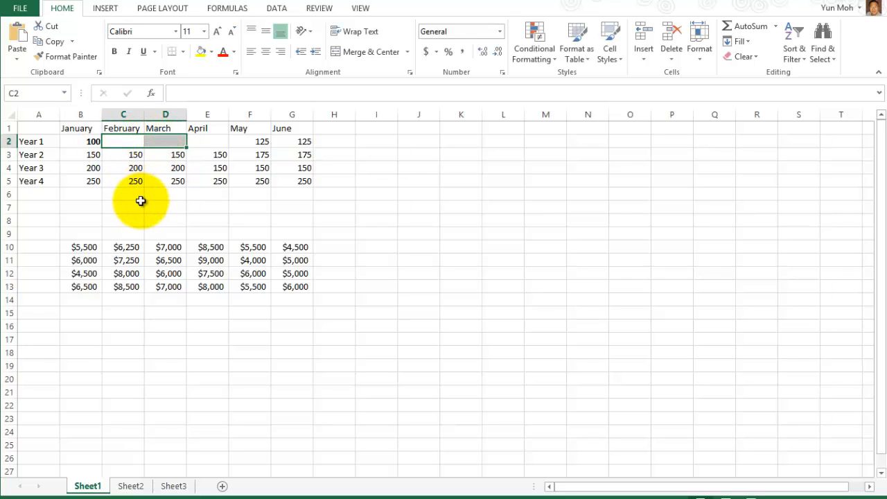
# Bold January's Year 1 value of 100 and fill it across C2:E2 to April.
pyautogui.click(94, 141)
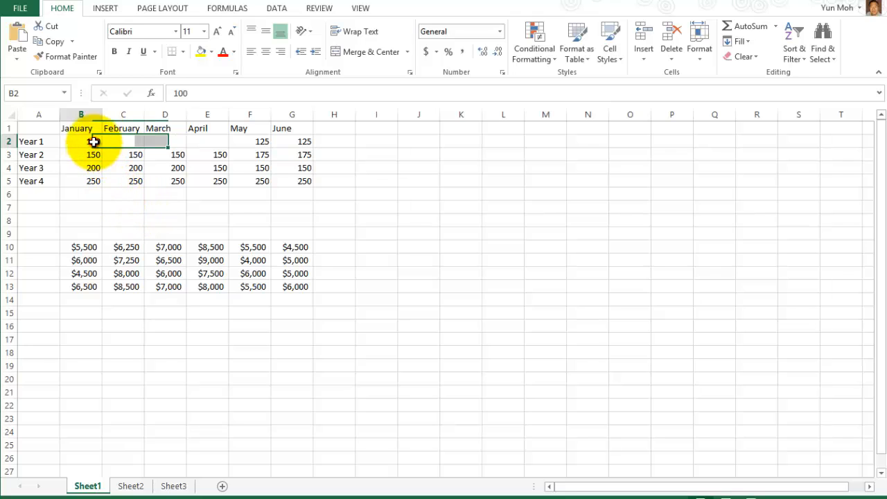
pyautogui.hotkey('ctrl', 'b')
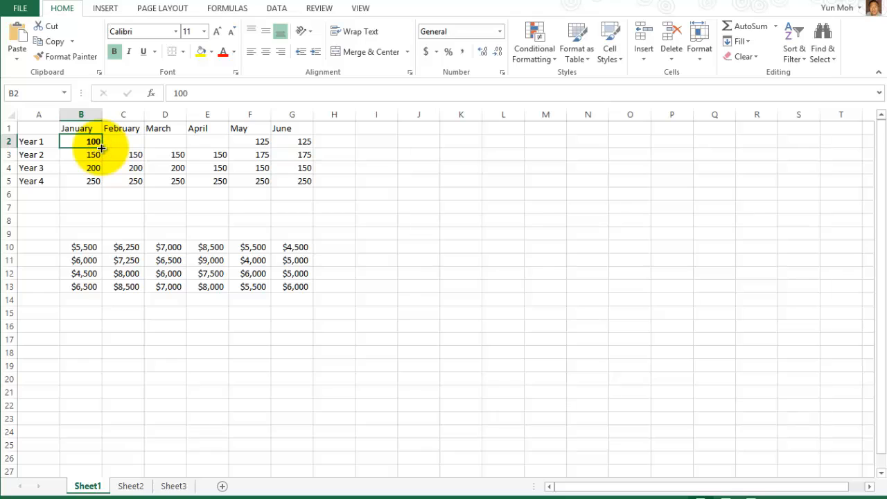
pyautogui.moveTo(101, 147); pyautogui.dragTo(221, 166)
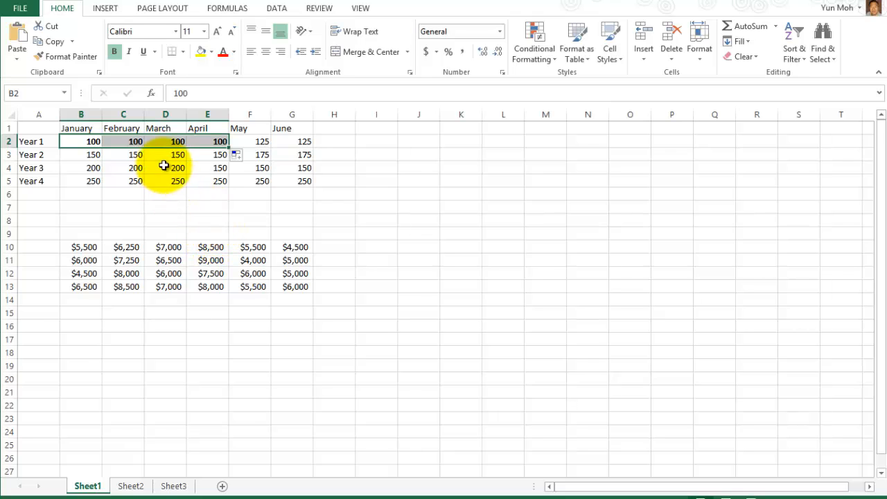
pyautogui.click(169, 142)
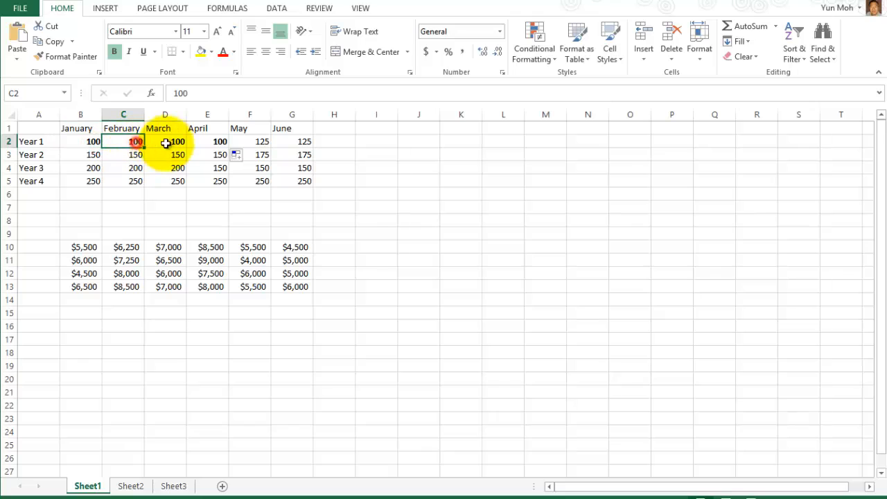
pyautogui.click(222, 141)
pyautogui.click(199, 193)
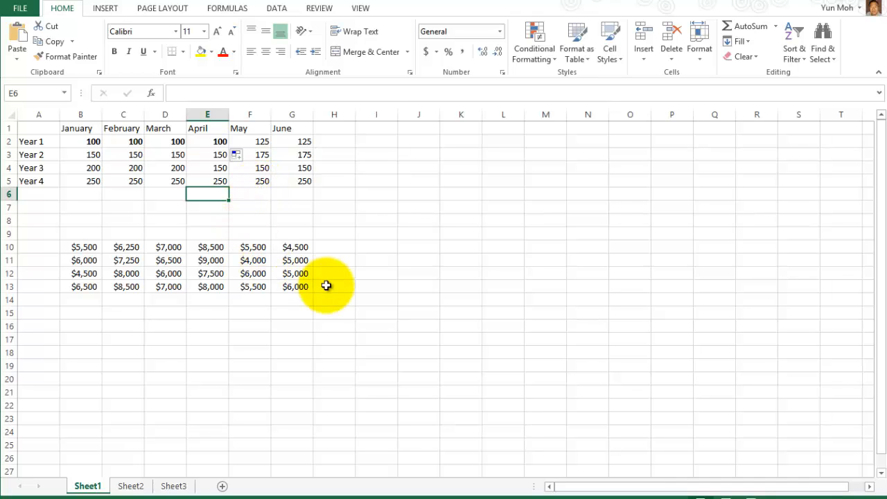
pyautogui.scroll(-1, 303, 307)
pyautogui.click(300, 307)
pyautogui.scroll(1, 352, 316)
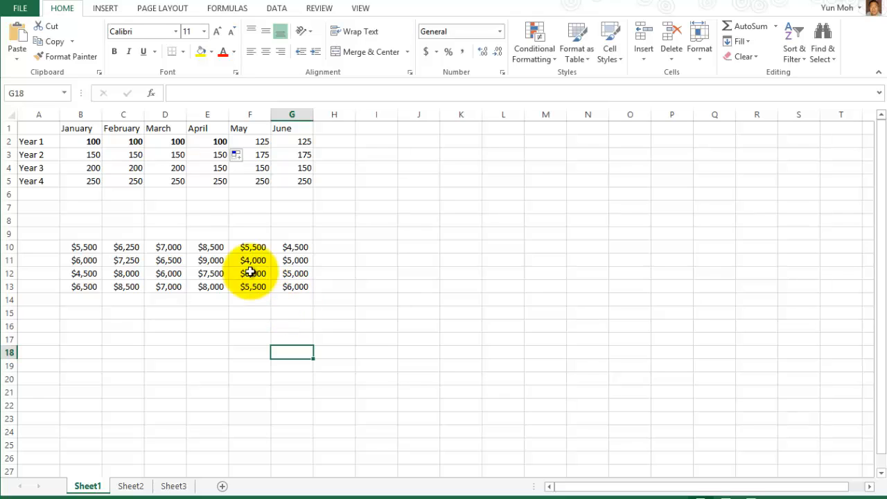
pyautogui.moveTo(90, 142); pyautogui.dragTo(88, 181)
pyautogui.click(108, 201)
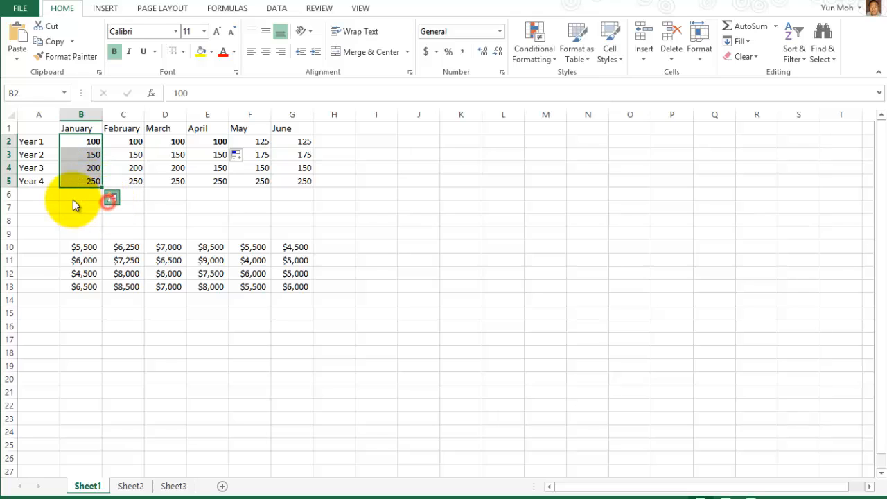
pyautogui.click(335, 205)
pyautogui.click(83, 139)
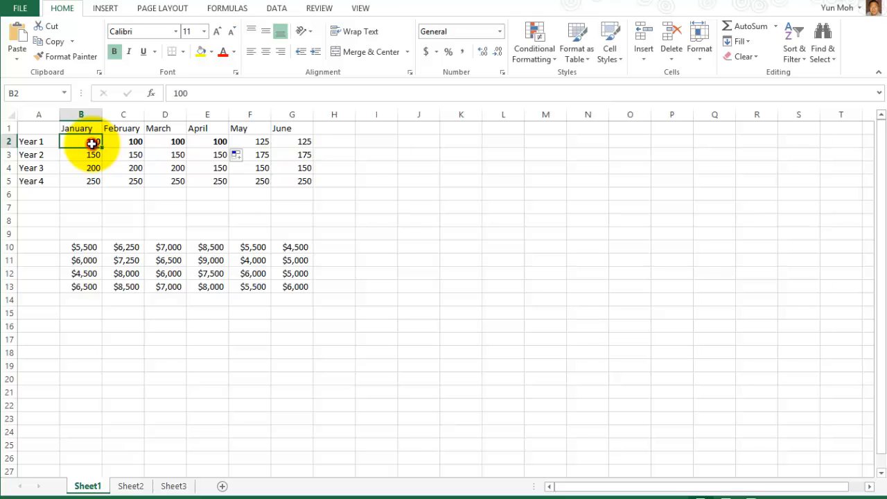
pyautogui.moveTo(93, 147); pyautogui.dragTo(91, 178)
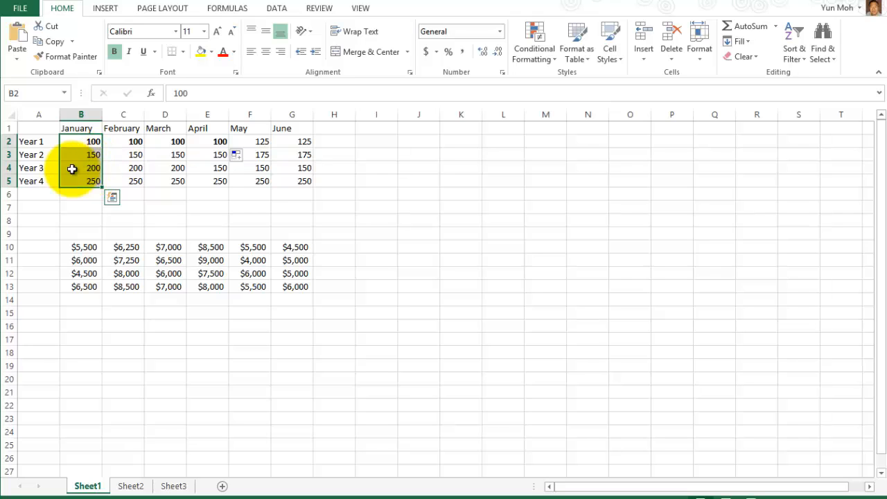
pyautogui.click(241, 207)
pyautogui.click(77, 140)
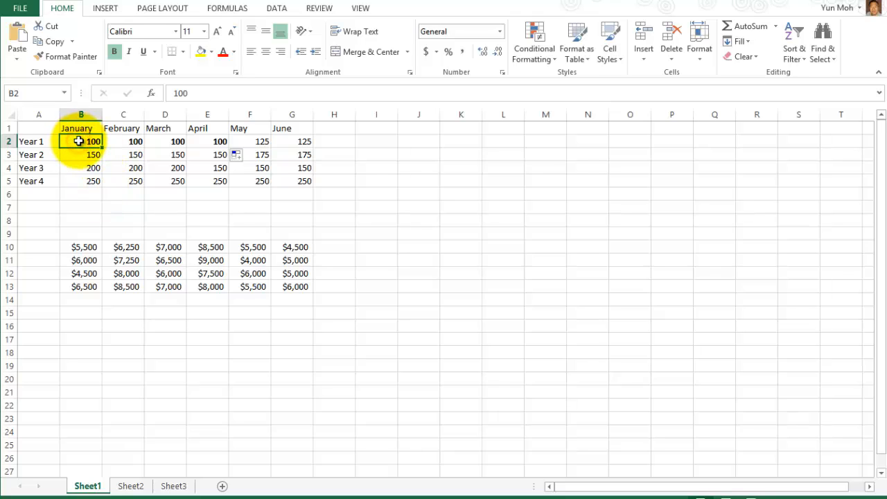
pyautogui.moveTo(76, 139); pyautogui.dragTo(81, 181)
pyautogui.click(154, 218)
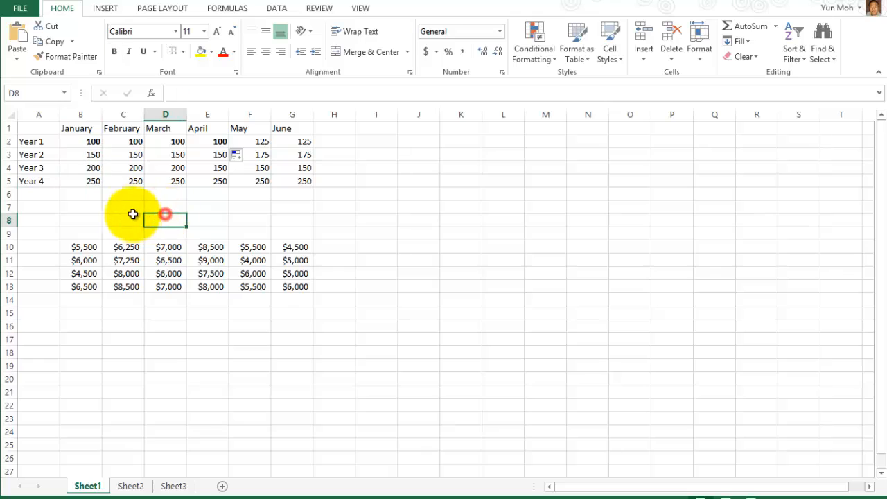
pyautogui.click(76, 141)
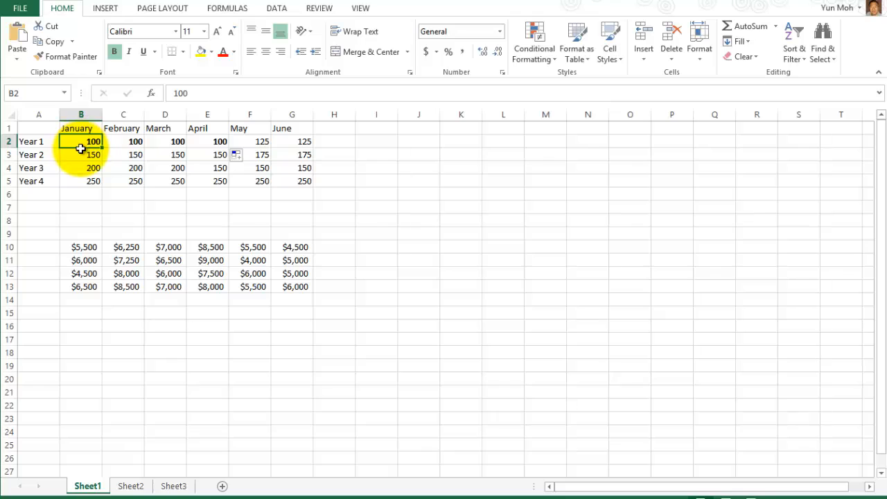
pyautogui.moveTo(80, 145); pyautogui.dragTo(84, 180)
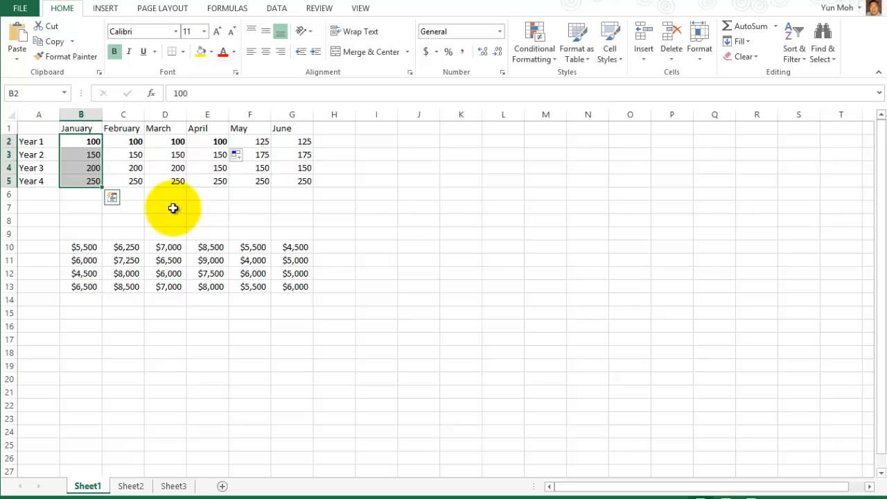
# Preview the Quick Analysis Formatting, Charts, Tables and Totals options for January's values, then close it.
pyautogui.click(113, 199)
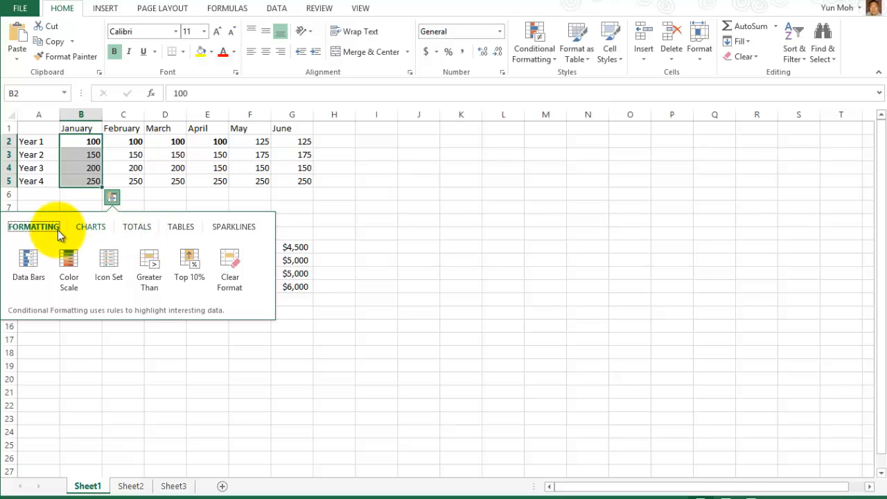
pyautogui.click(92, 229)
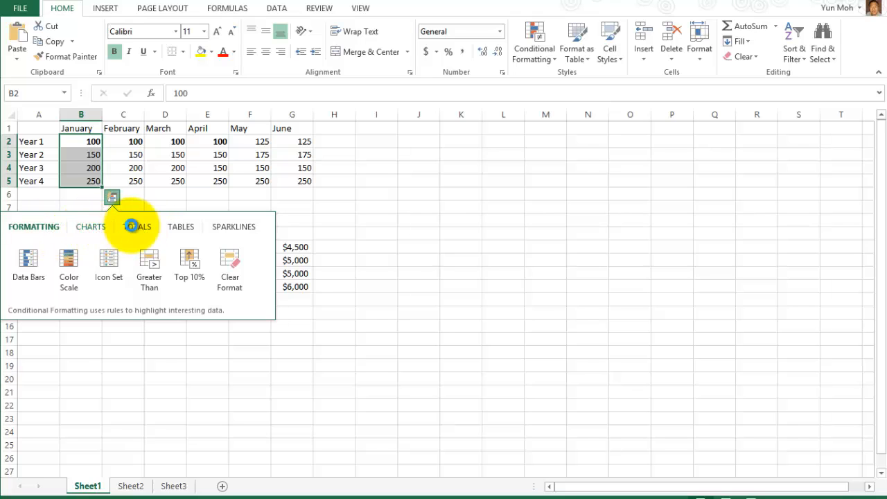
pyautogui.click(43, 230)
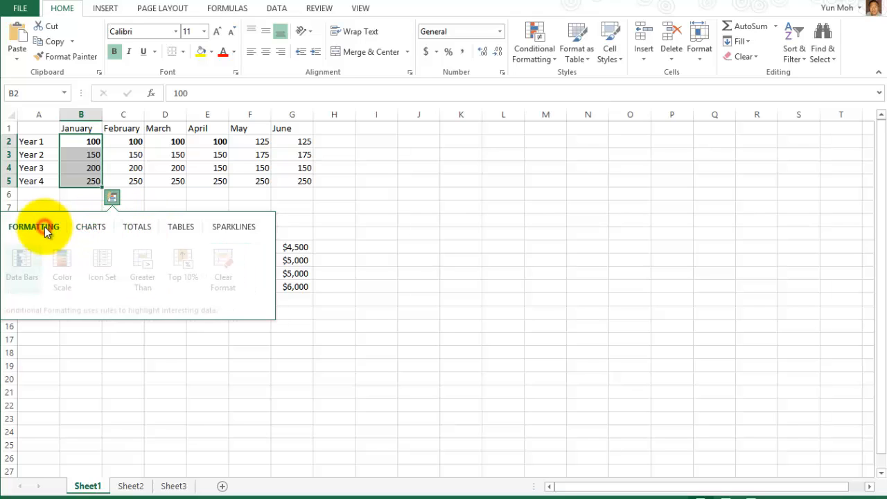
pyautogui.click(88, 229)
pyautogui.click(134, 230)
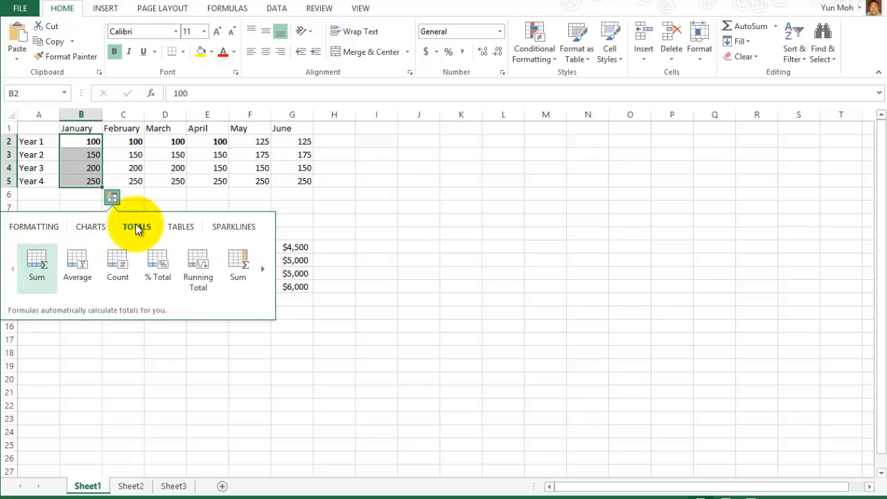
pyautogui.click(188, 230)
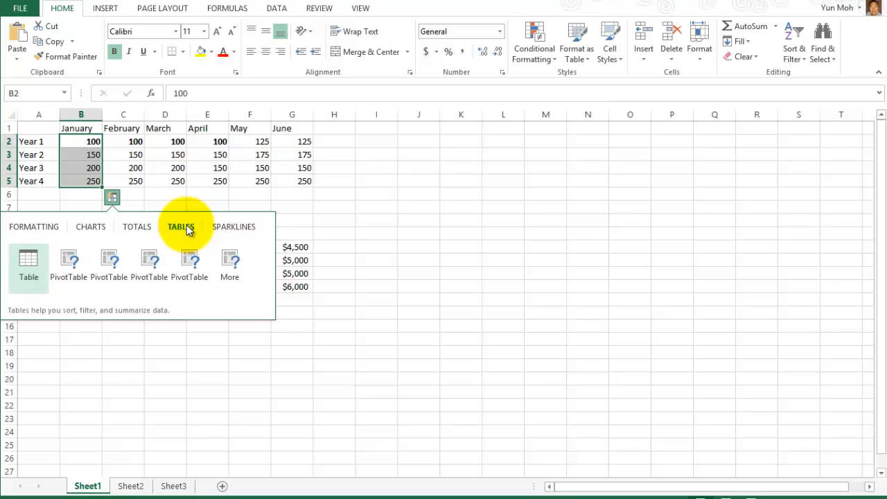
pyautogui.click(33, 228)
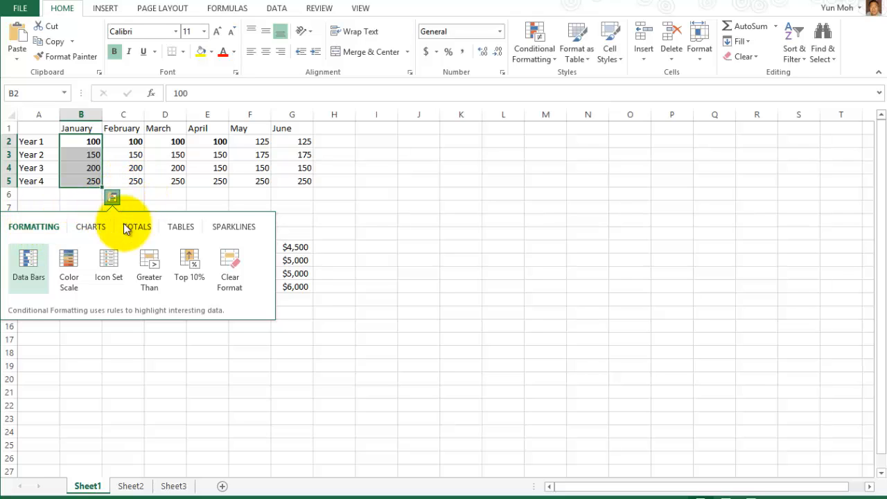
pyautogui.click(176, 229)
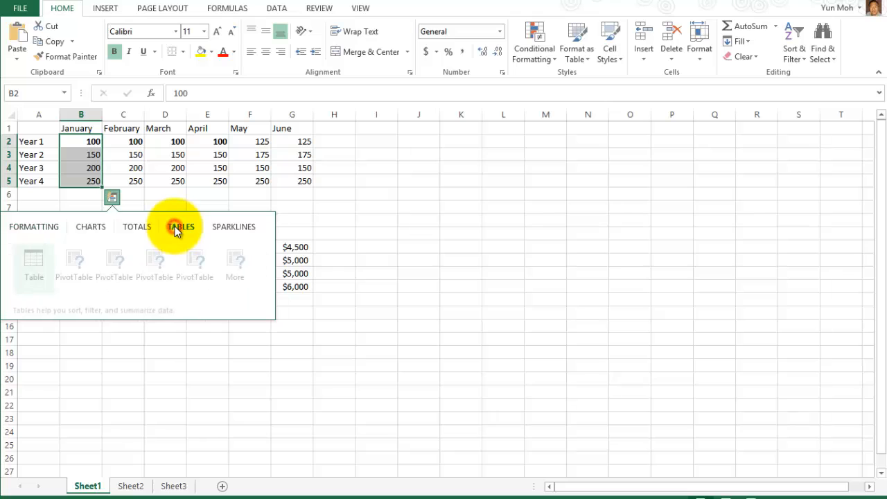
pyautogui.click(144, 231)
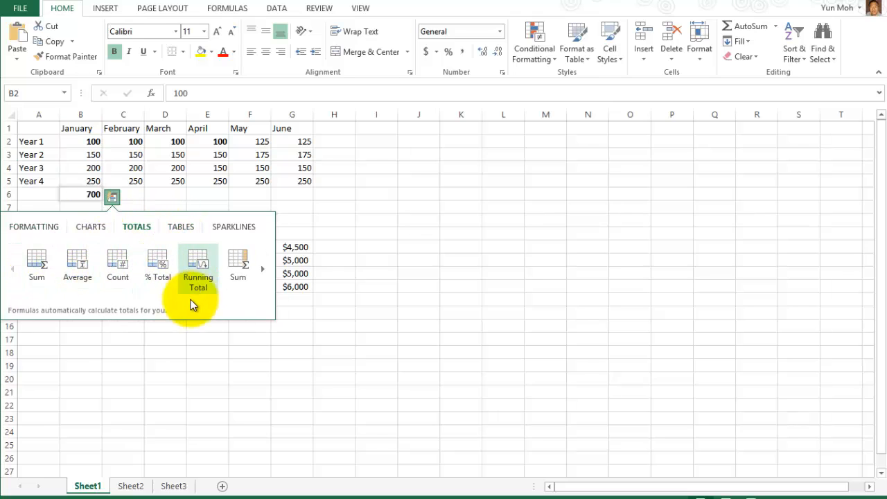
pyautogui.click(12, 271)
pyautogui.click(263, 270)
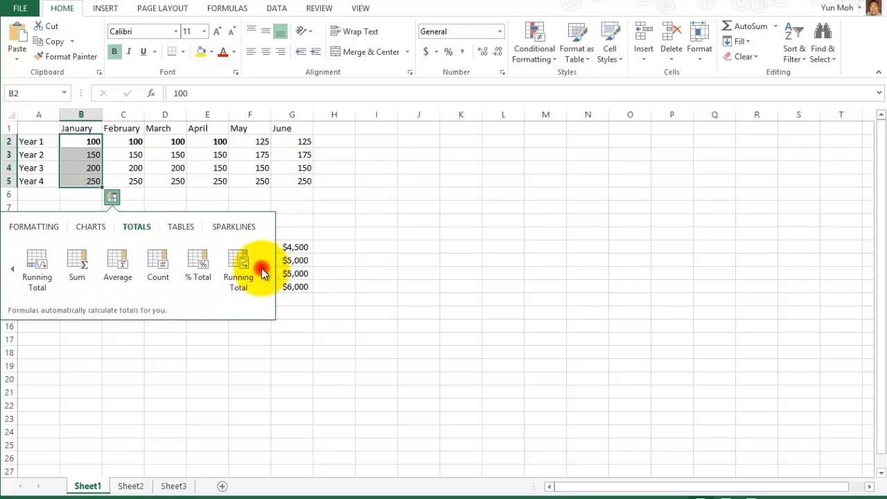
pyautogui.click(360, 231)
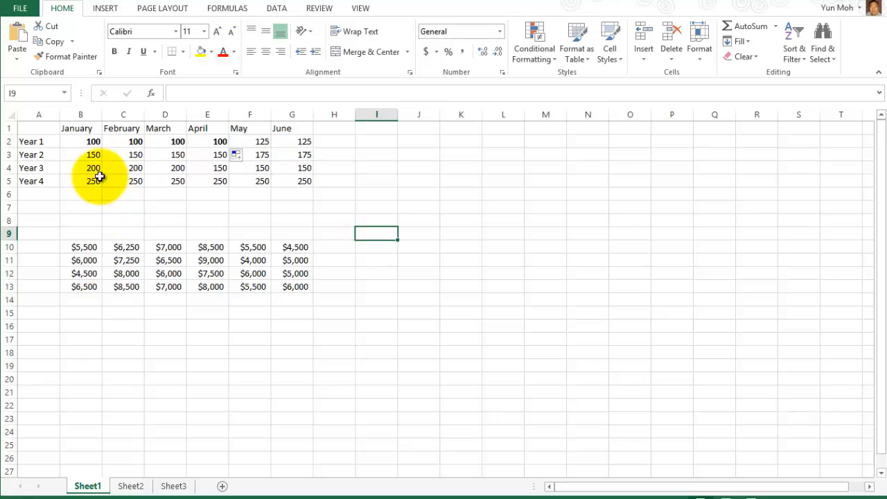
# Fill the 100 in B2 down through B5 for Years 2–4, then select cell A10.
pyautogui.click(89, 140)
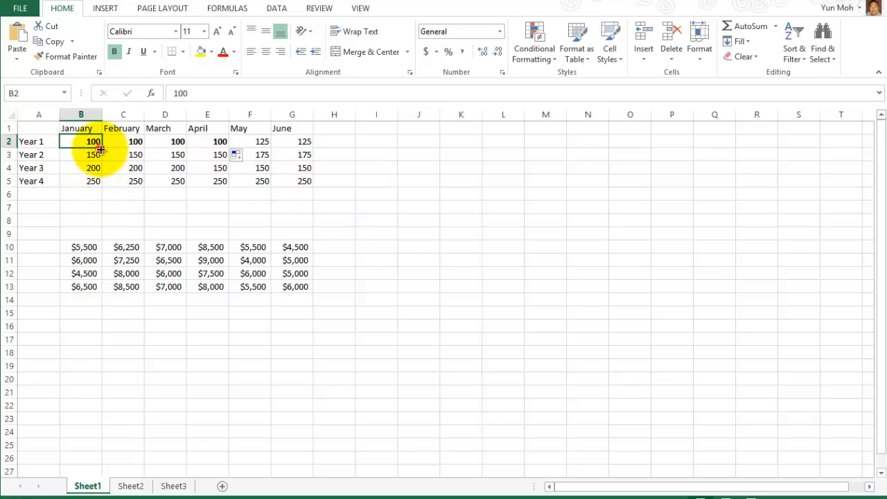
pyautogui.moveTo(101, 149); pyautogui.dragTo(101, 184)
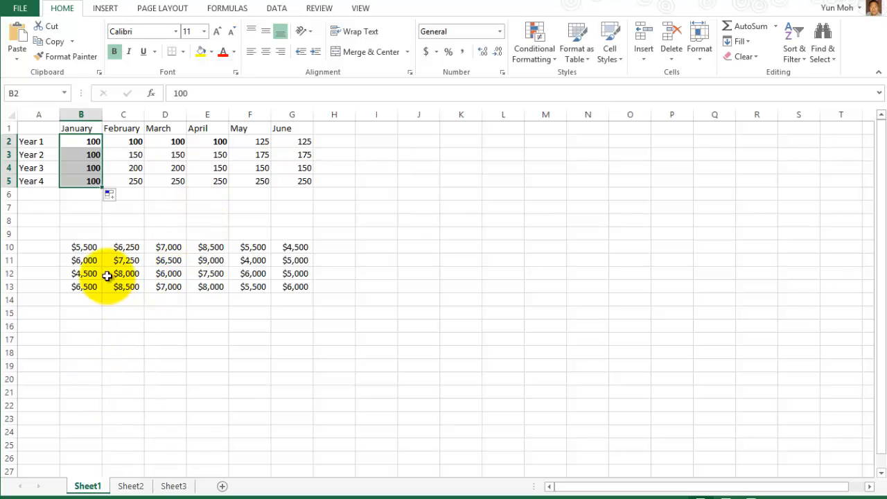
pyautogui.click(32, 223)
pyautogui.click(32, 247)
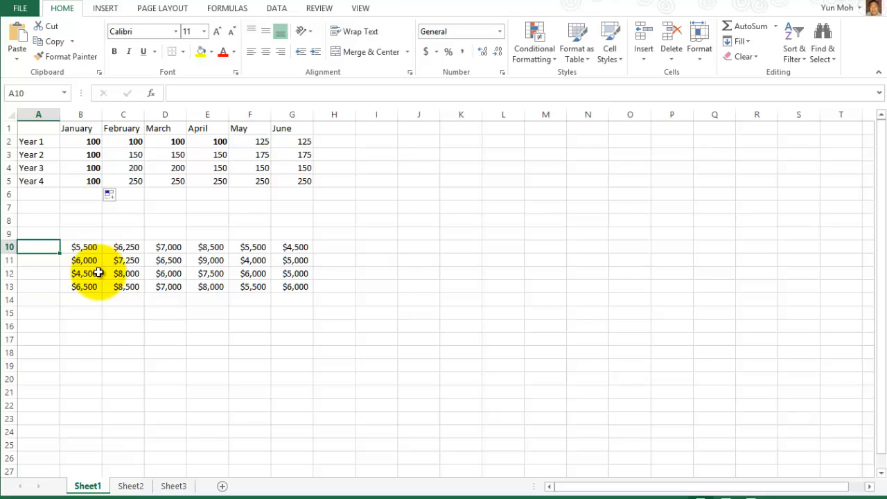
# Enter Qtr 1 in A10 and fill the series down to Qtr 4 in A13.
pyautogui.write('Q')
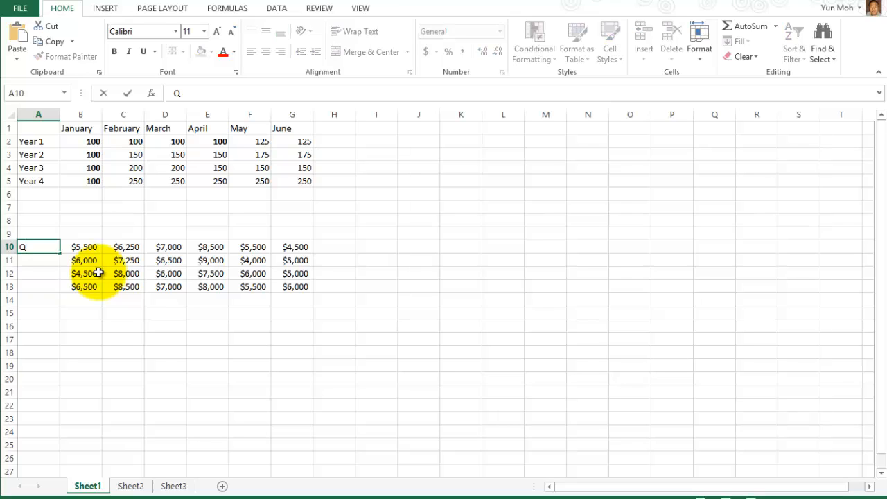
pyautogui.write('tr 1')
pyautogui.press('Return')
pyautogui.click(35, 247)
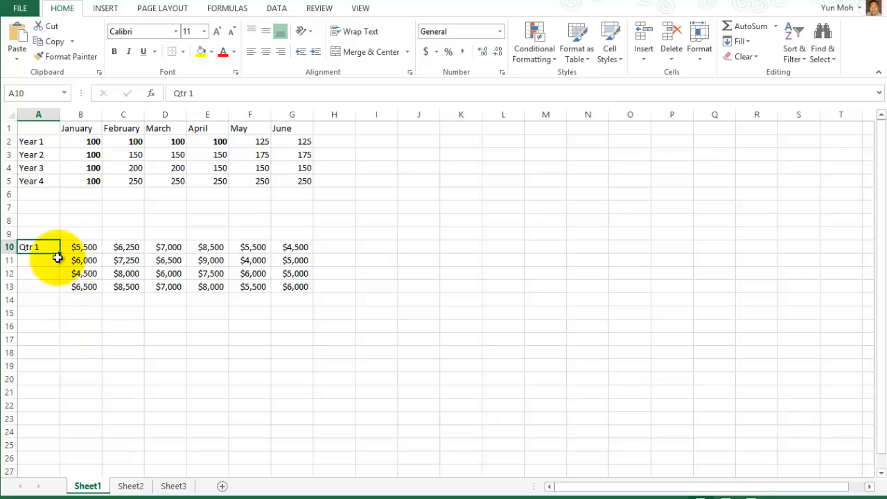
pyautogui.moveTo(60, 253); pyautogui.dragTo(59, 291)
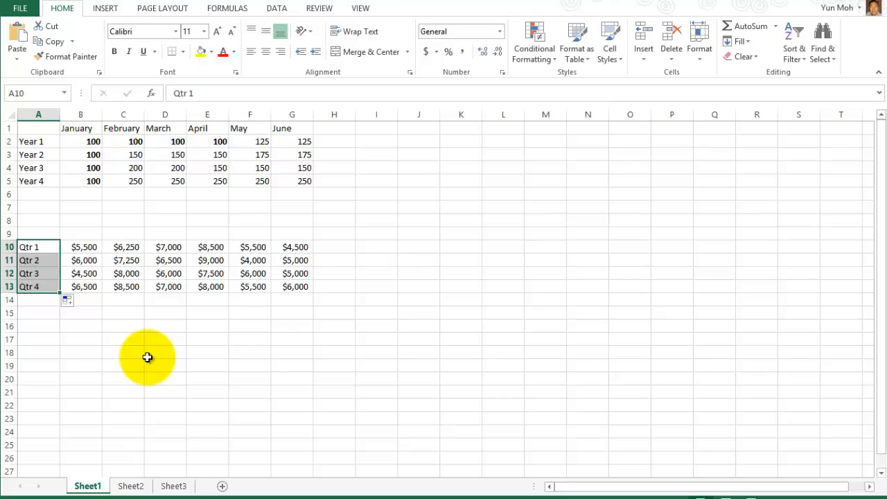
# Save the FillCells workbook, then bring up the Save As page from the FILE menu.
pyautogui.click(20, 7)
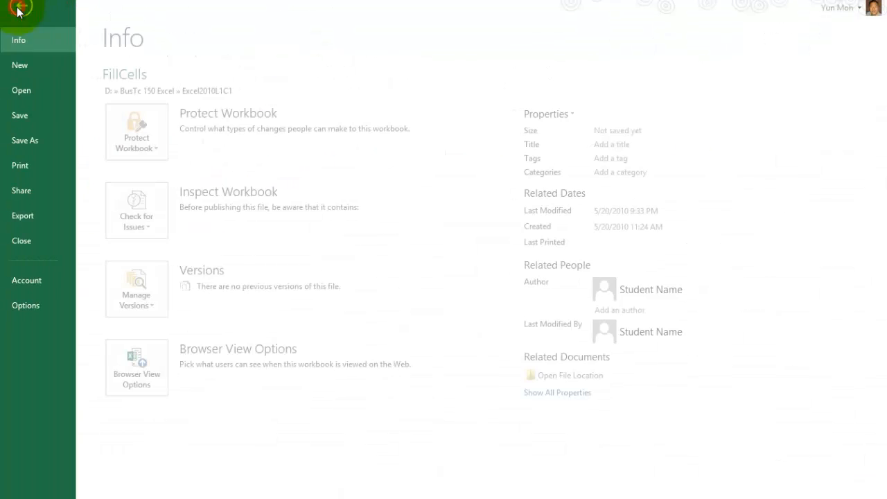
pyautogui.click(23, 116)
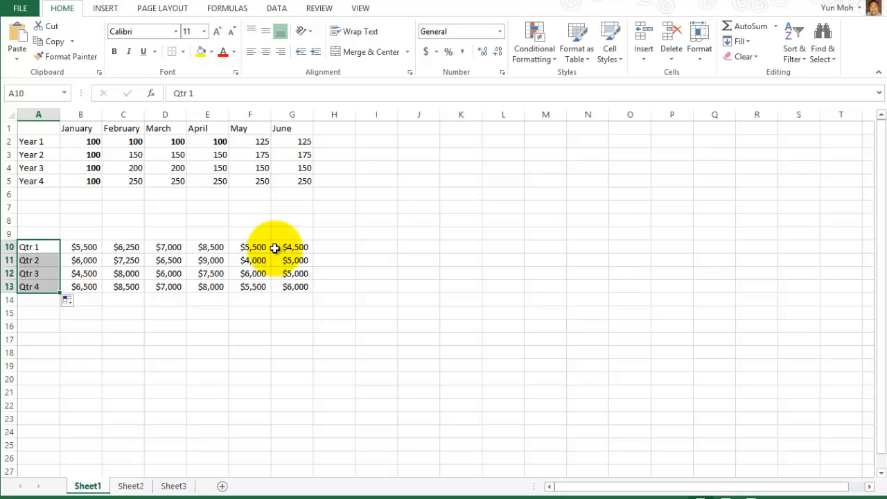
pyautogui.click(19, 10)
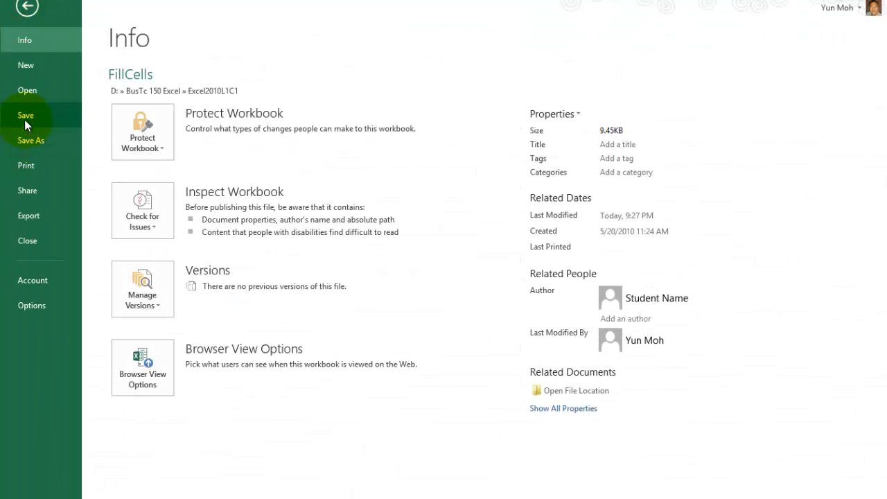
pyautogui.click(27, 8)
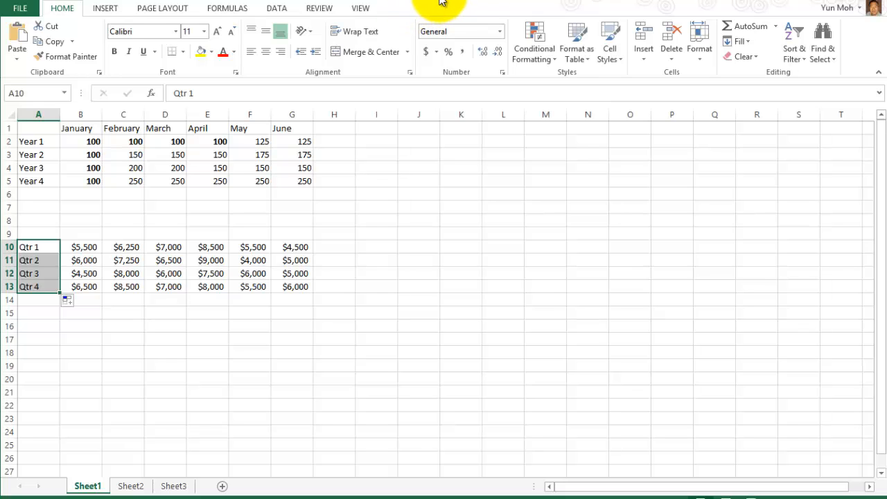
pyautogui.click(17, 10)
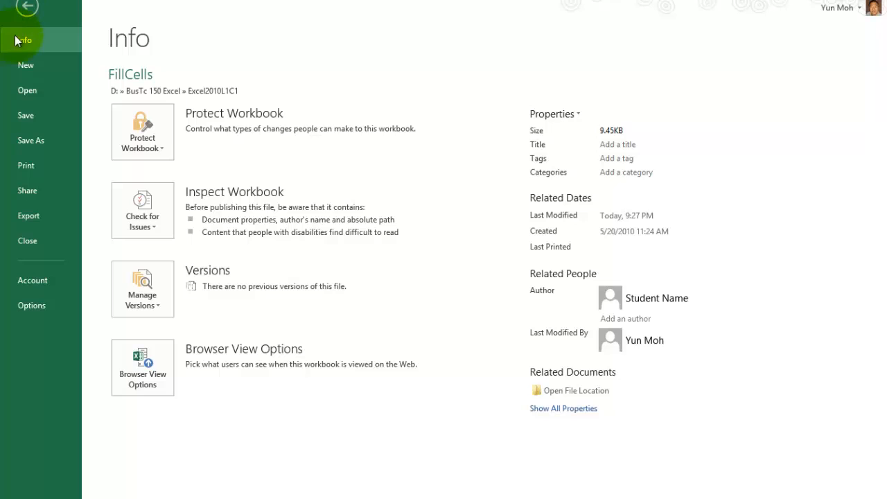
pyautogui.click(31, 142)
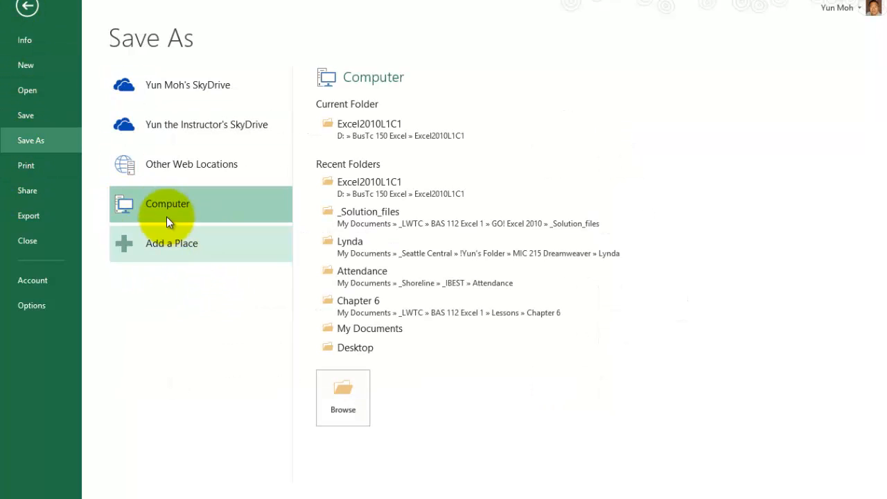
# Browse to the D:\BusTc 150 Excel\Excel2010L1C1 folder in the Save As dialog.
pyautogui.click(344, 394)
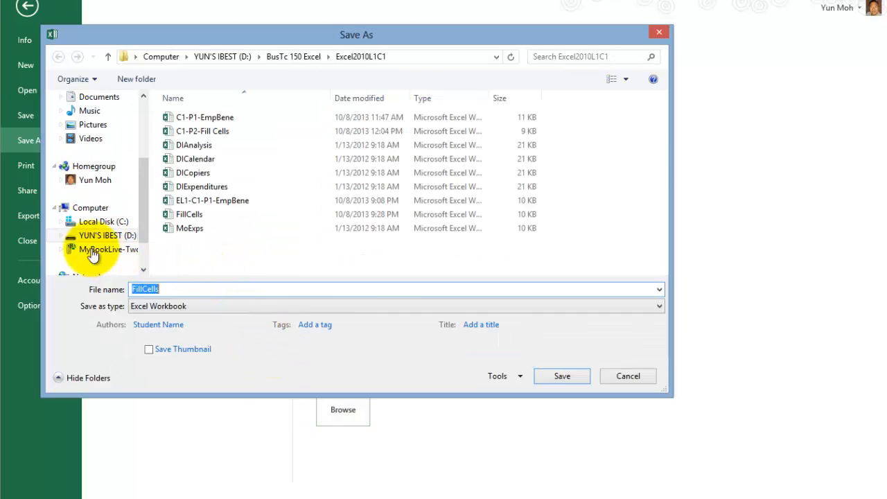
pyautogui.click(102, 235)
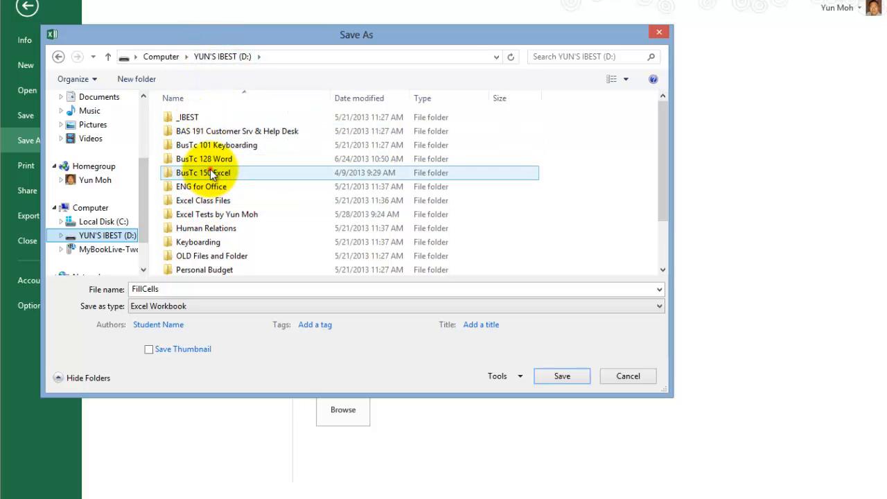
pyautogui.doubleClick(210, 173)
pyautogui.doubleClick(191, 118)
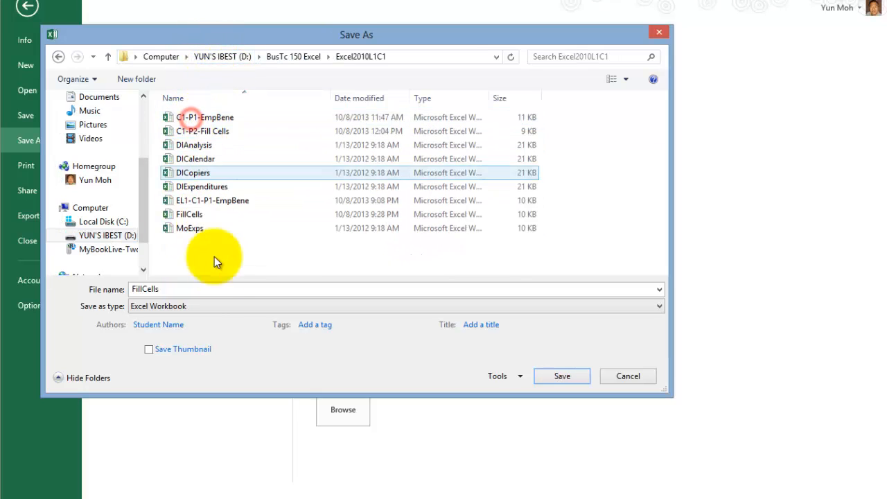
# Replace the file name with EL1-C1-P2-FillCells.
pyautogui.doubleClick(197, 290)
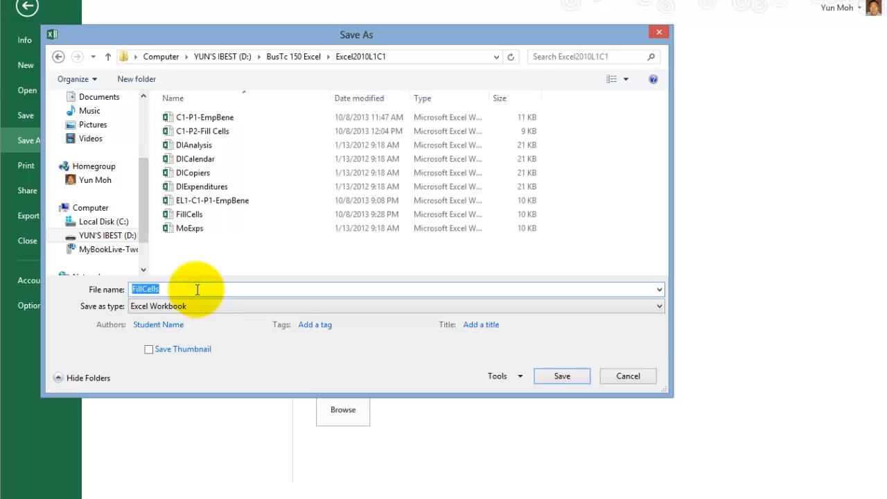
pyautogui.write('L')
pyautogui.press('BackSpace')
pyautogui.write('EL')
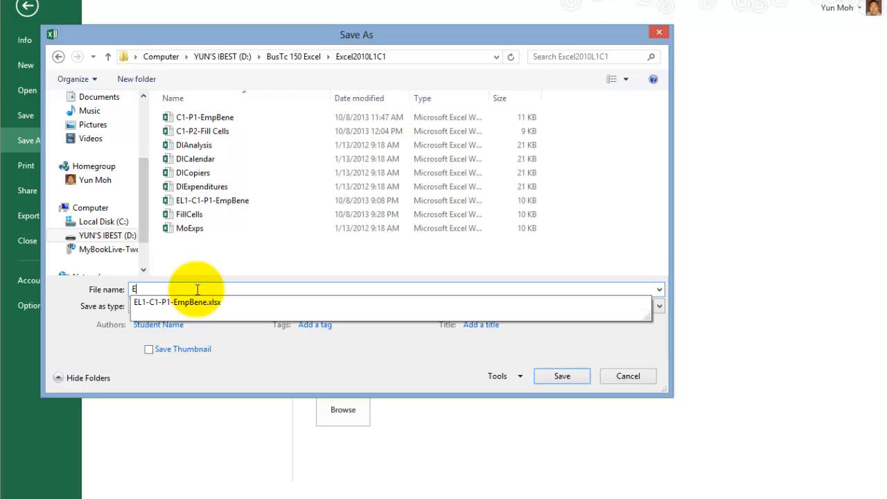
pyautogui.write('1-C1-P2-Fill')
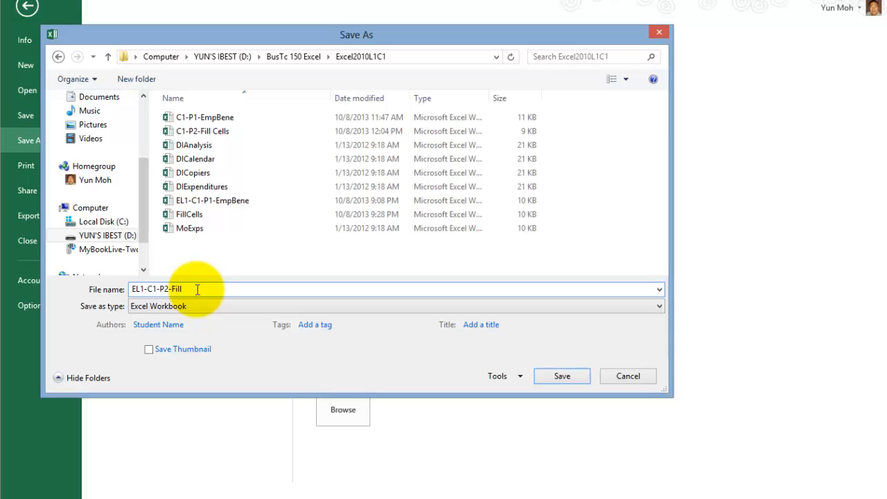
pyautogui.write('Cells.xlsx')
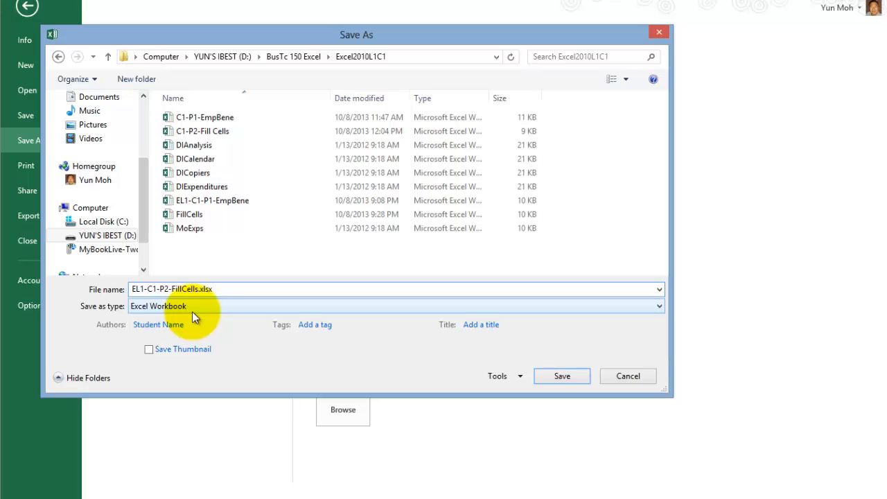
# Strip the .xlsx extension from the file name and save as EL1-C1-P2-FillCells.
pyautogui.click(211, 289)
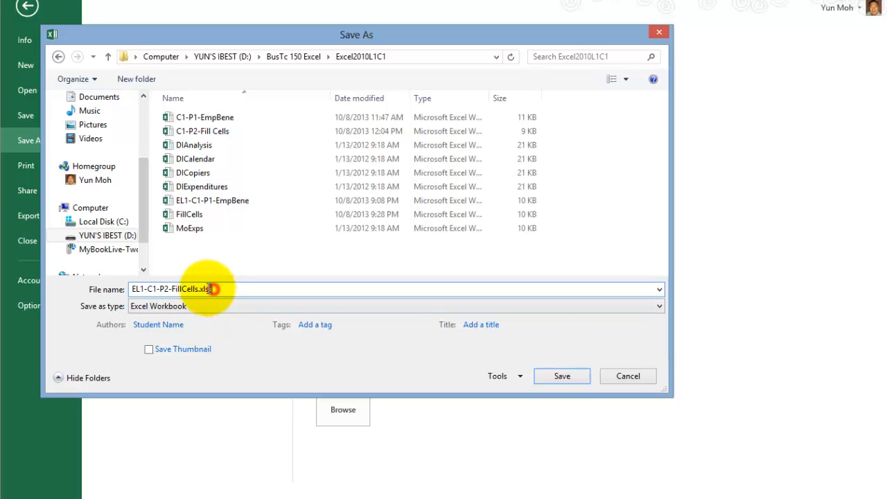
pyautogui.moveTo(211, 289); pyautogui.dragTo(200, 289)
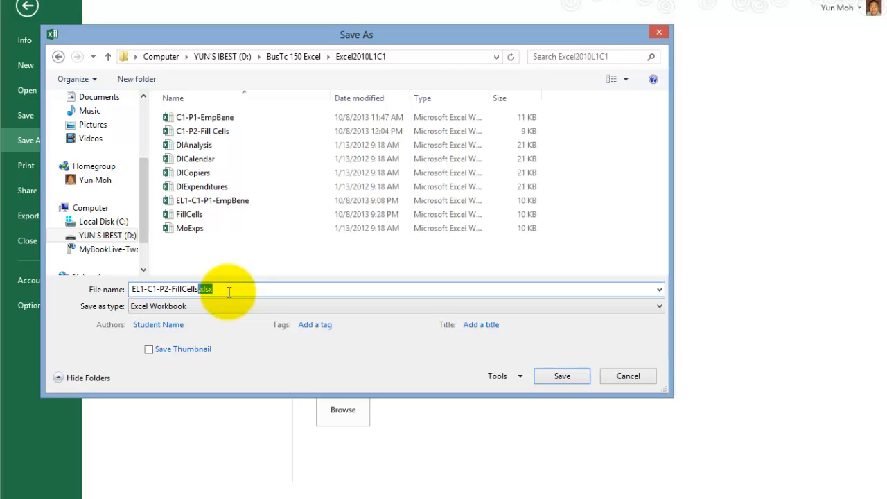
pyautogui.press('BackSpace')
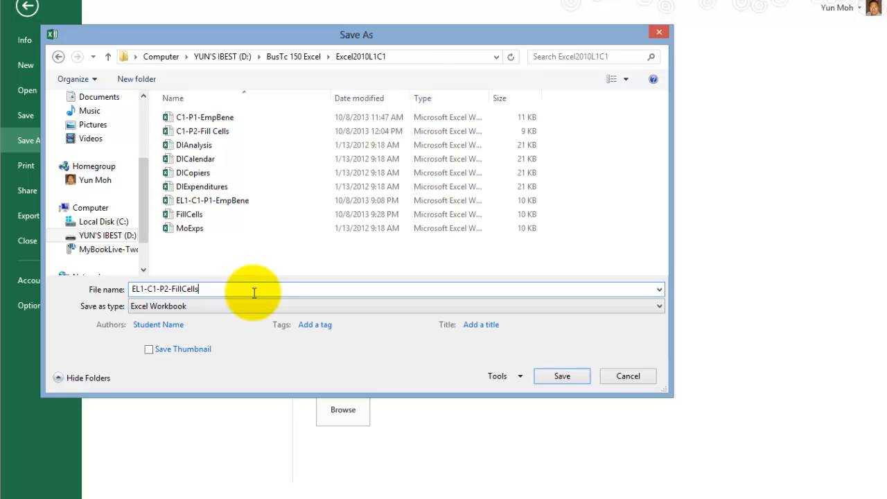
pyautogui.click(562, 376)
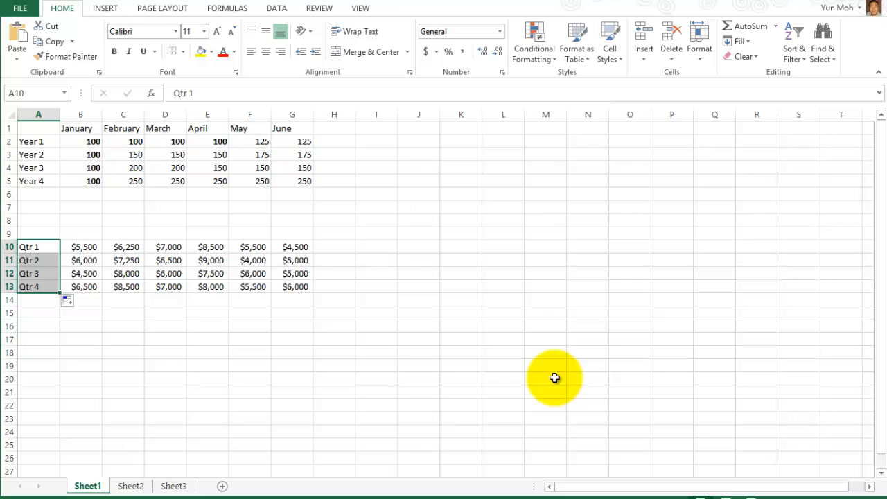
pyautogui.click(319, 352)
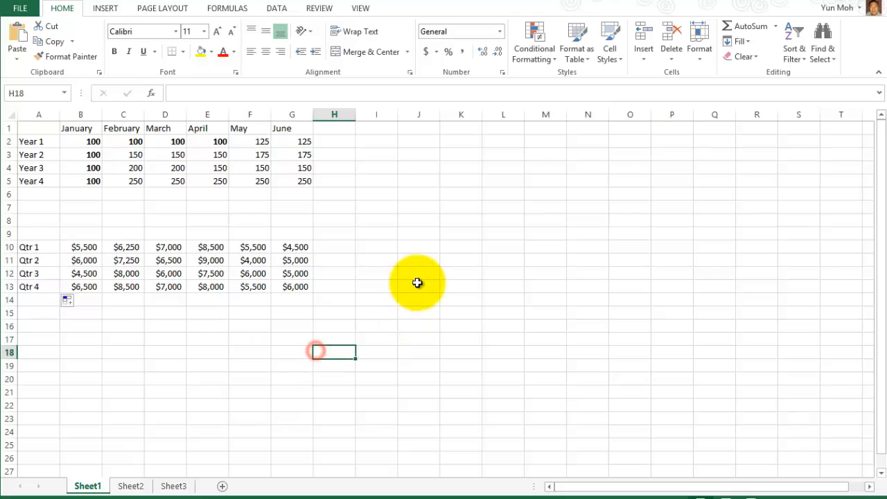
pyautogui.click(187, 91)
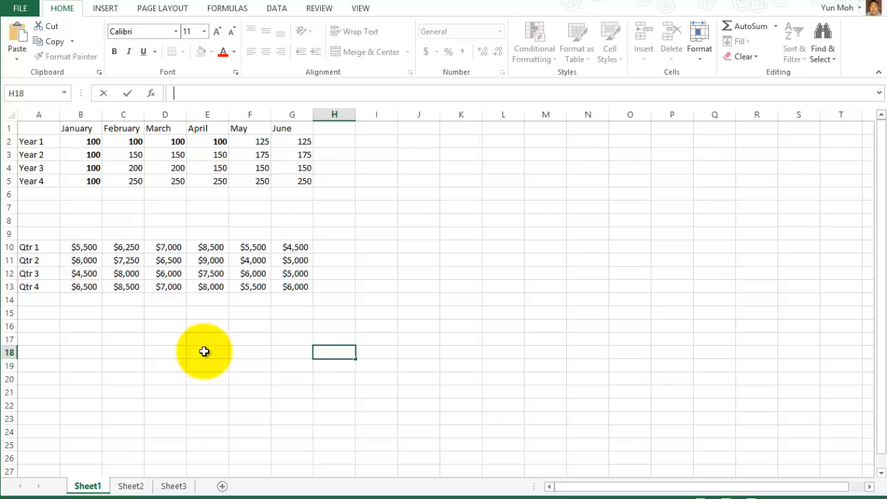
pyautogui.click(334, 145)
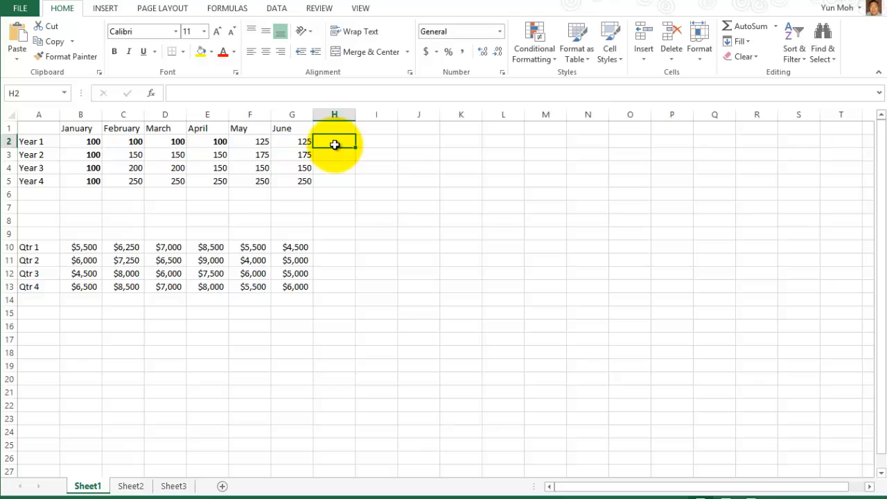
pyautogui.click(45, 197)
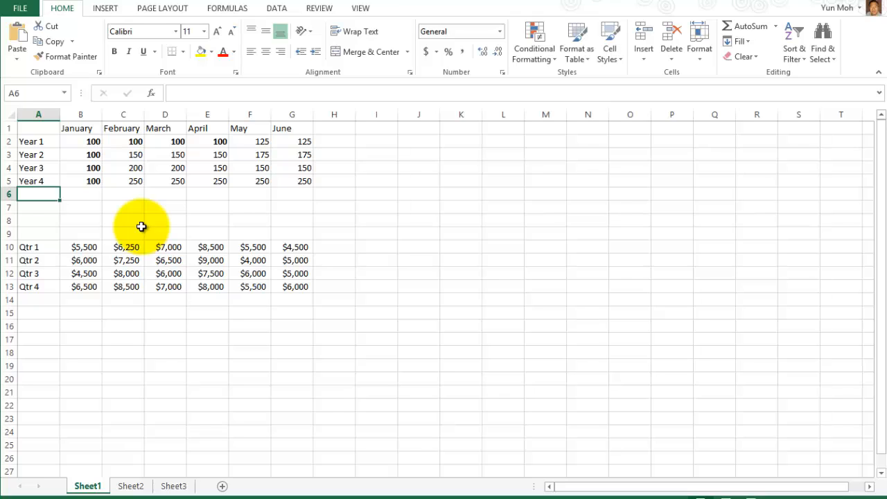
# Overwrite A3 with Year 3, then clear the year labels from A3 through A5.
pyautogui.click(34, 145)
pyautogui.click(27, 153)
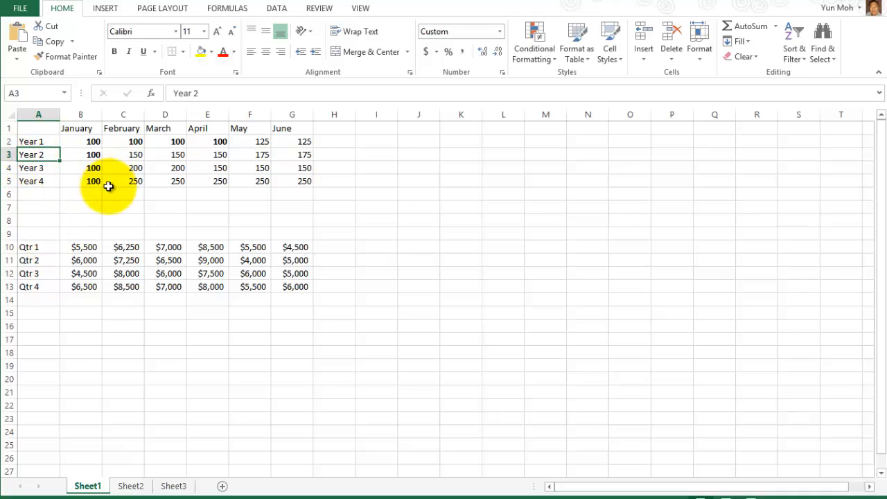
pyautogui.write('Year 3')
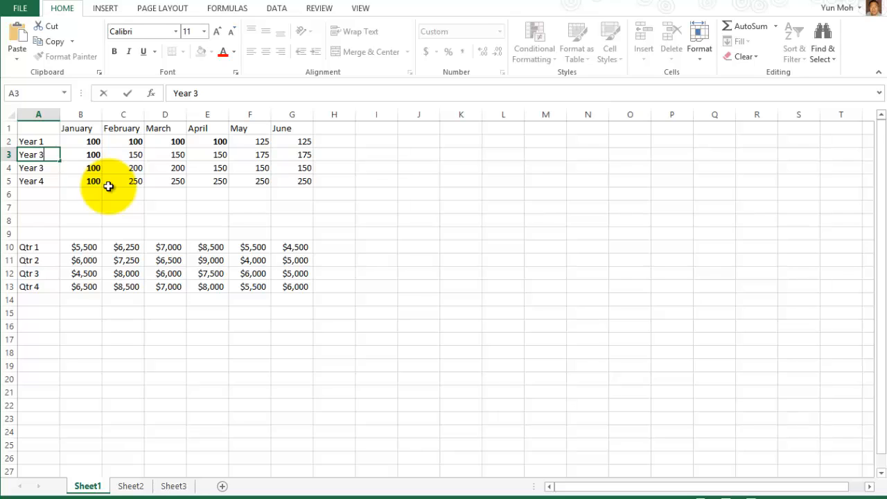
pyautogui.press('Return')
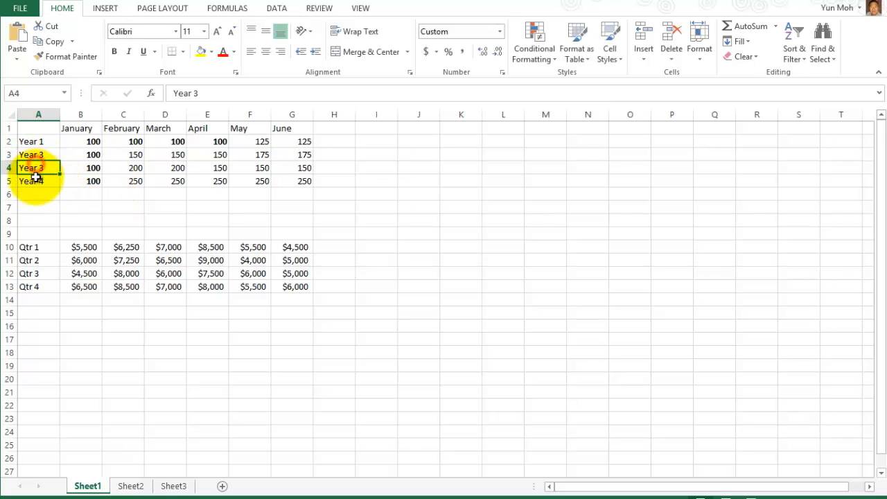
pyautogui.moveTo(34, 174); pyautogui.dragTo(36, 183)
pyautogui.press('Delete')
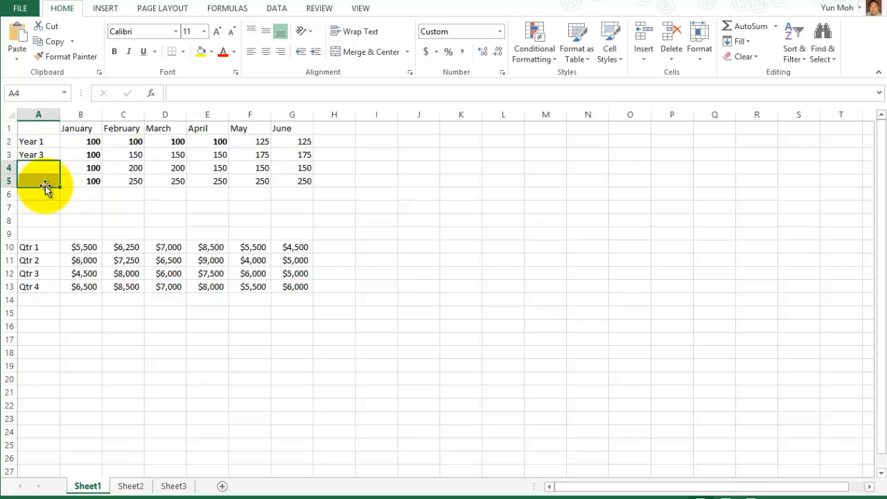
pyautogui.click(93, 193)
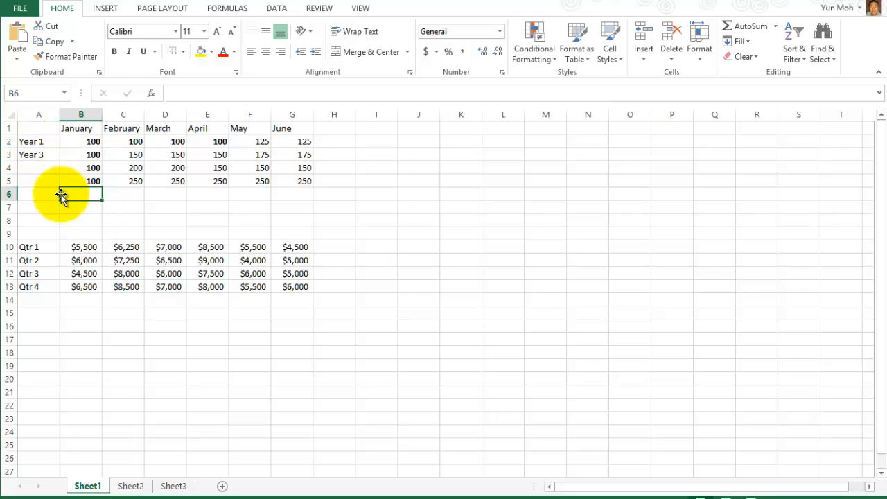
pyautogui.click(35, 155)
pyautogui.press('Delete')
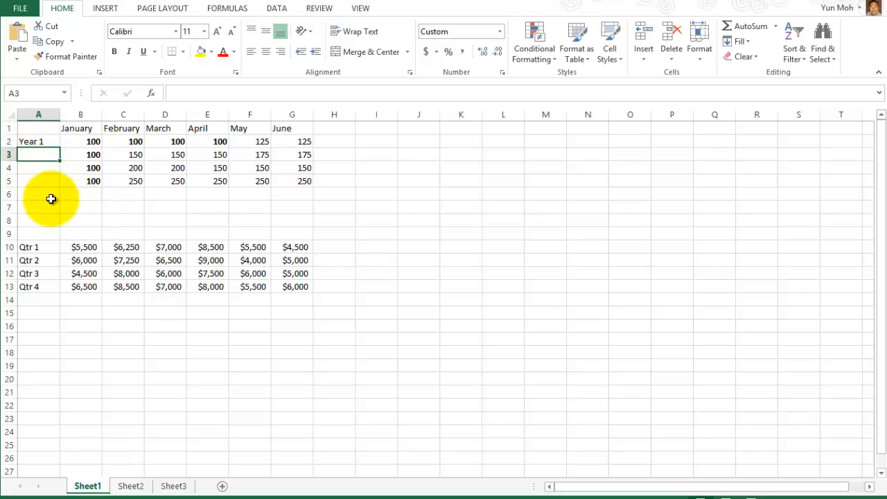
# Fill Year 2 to Year 4 down from A2 to A5, then undo the fill.
pyautogui.click(36, 140)
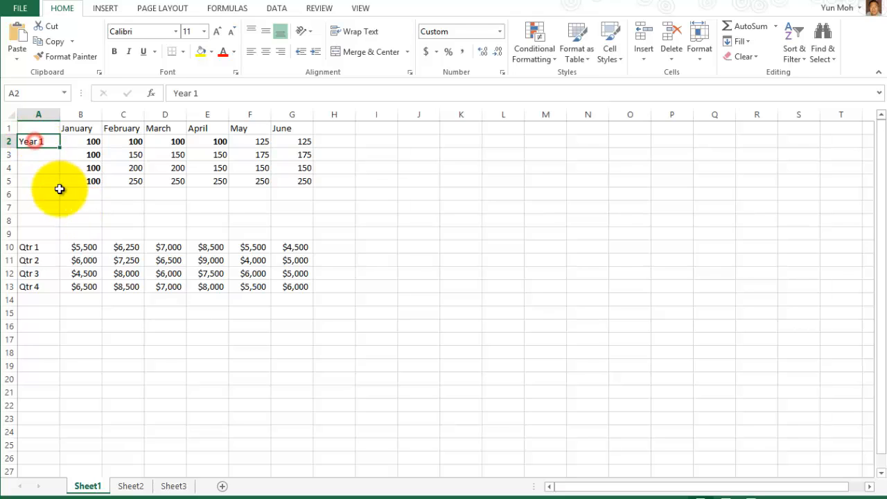
pyautogui.moveTo(60, 147); pyautogui.dragTo(53, 179)
pyautogui.click(43, 156)
pyautogui.click(43, 168)
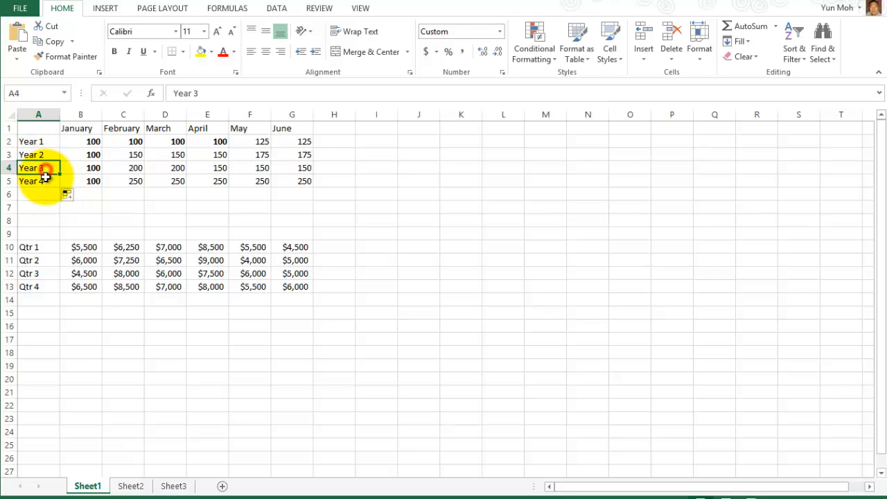
pyautogui.click(41, 181)
pyautogui.click(43, 155)
pyautogui.click(43, 181)
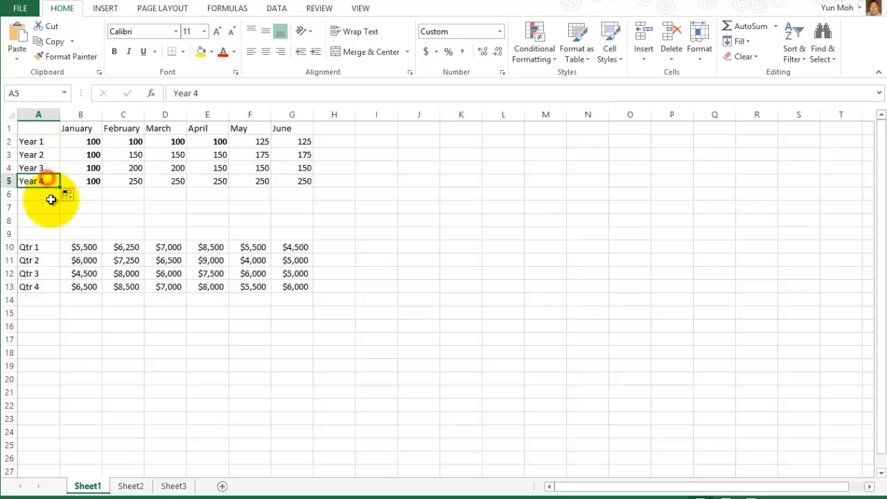
pyautogui.moveTo(35, 155); pyautogui.dragTo(35, 181)
pyautogui.hotkey('ctrl', 'z')
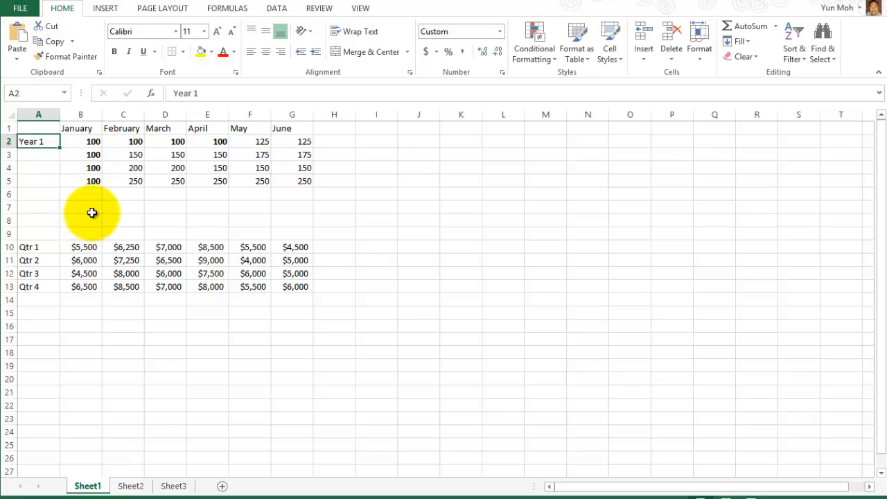
# Enter Year 3 in A3 below Year 1 and select A2:A3 as the pattern.
pyautogui.click(91, 212)
pyautogui.click(39, 154)
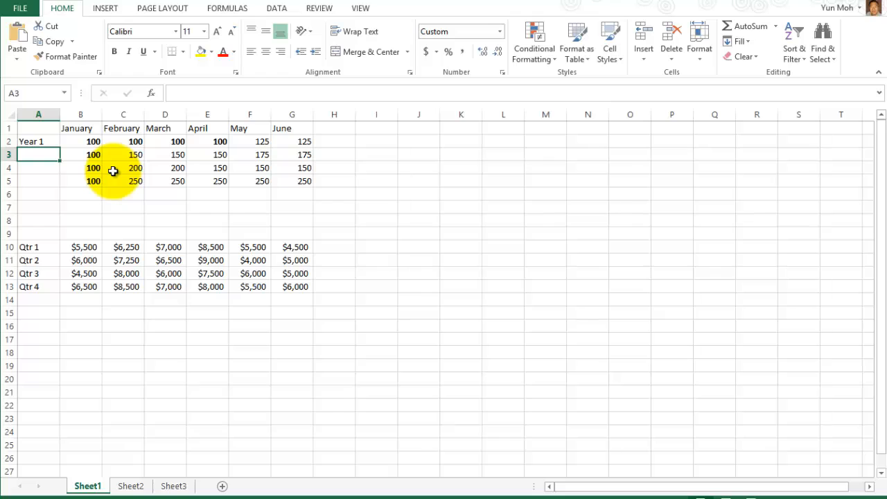
pyautogui.write('Year 1')
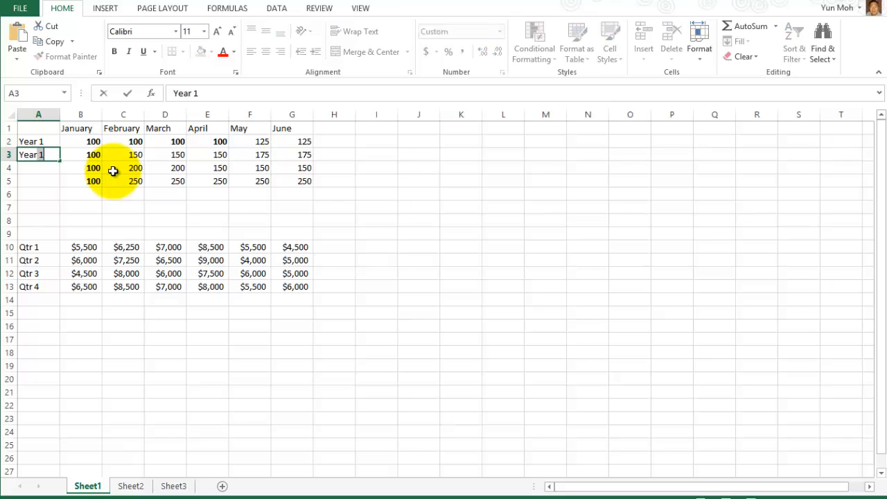
pyautogui.press('BackSpace')
pyautogui.write('3')
pyautogui.press('Return')
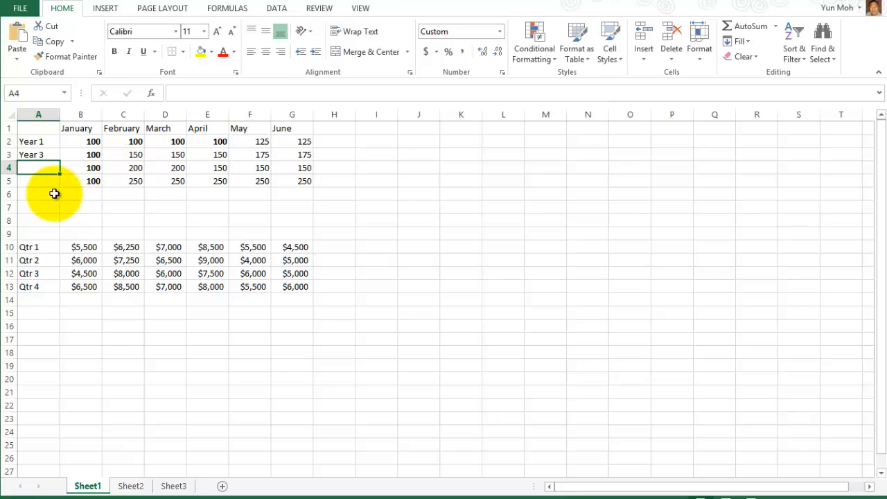
pyautogui.moveTo(31, 141); pyautogui.dragTo(36, 154)
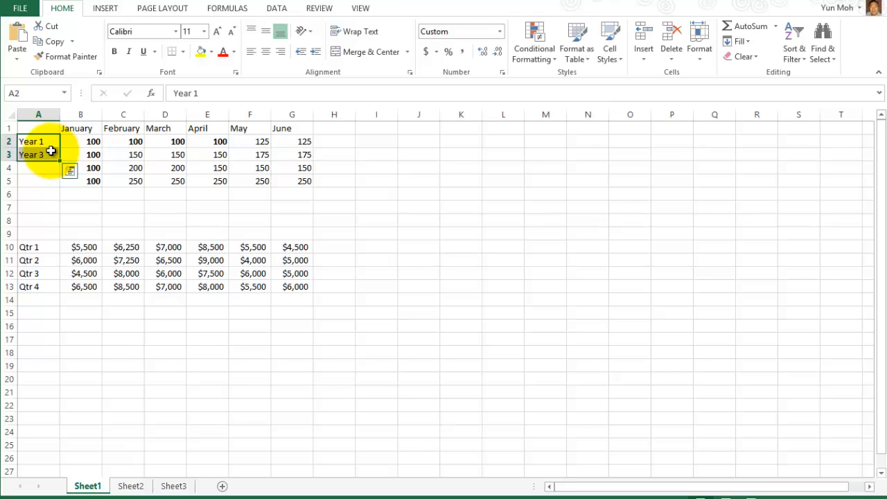
# Extend the Year 1, Year 3 pattern down to A5, adding Year 5 and Year 7.
pyautogui.click(70, 172)
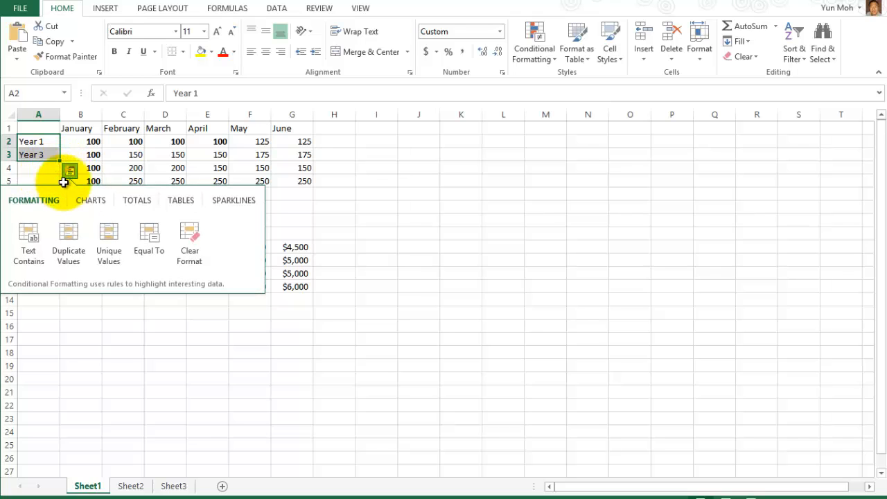
pyautogui.click(352, 222)
pyautogui.moveTo(32, 143); pyautogui.dragTo(59, 186)
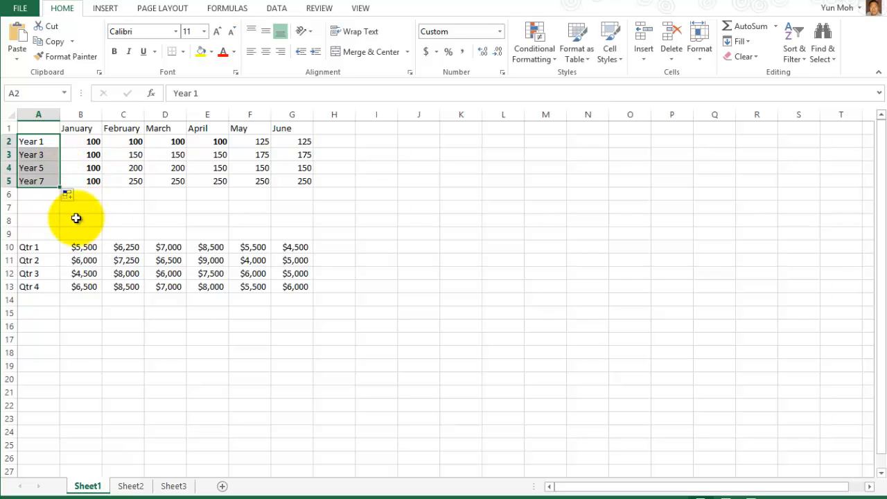
pyautogui.click(42, 205)
pyautogui.click(34, 181)
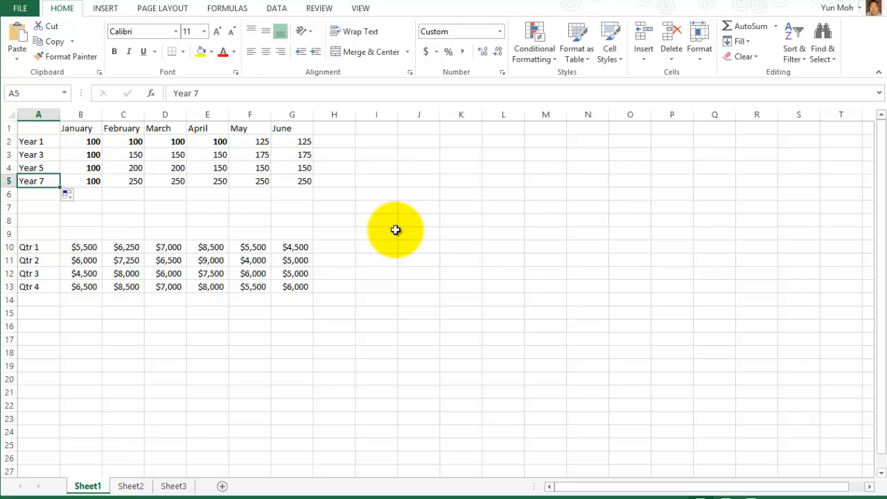
pyautogui.click(40, 192)
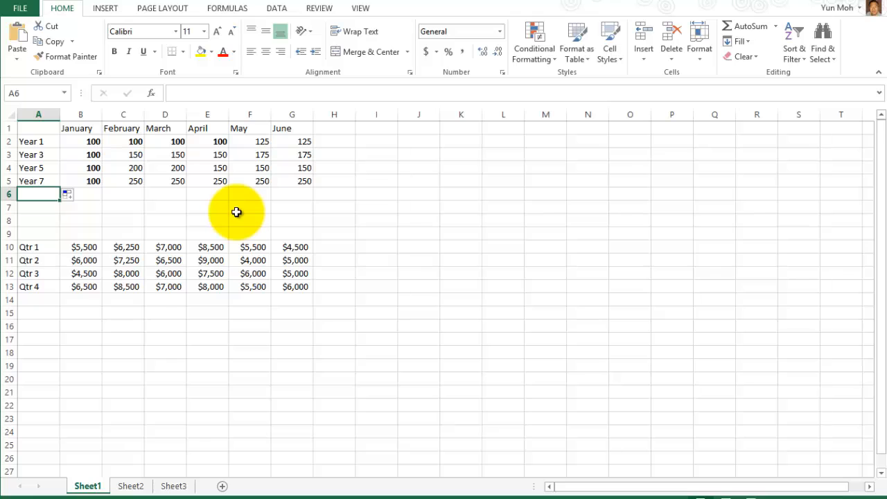
# Enter the label Total in cell A6 below the year labels.
pyautogui.write('Total')
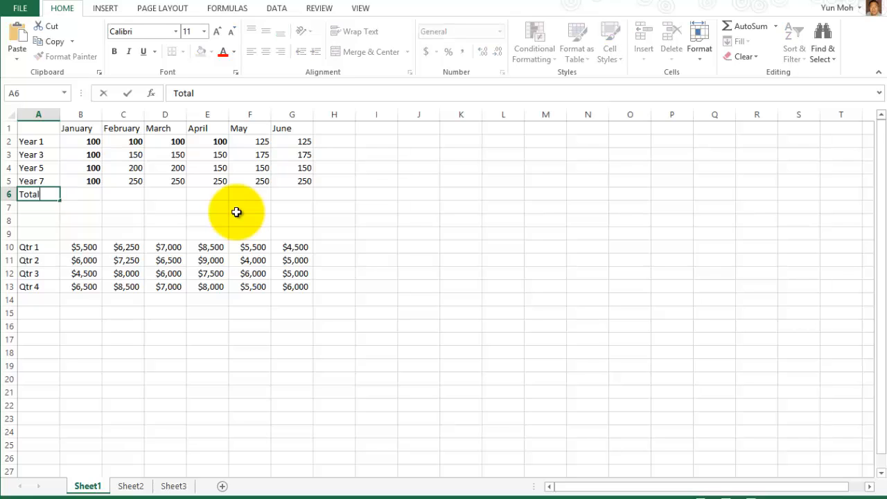
pyautogui.press('Return')
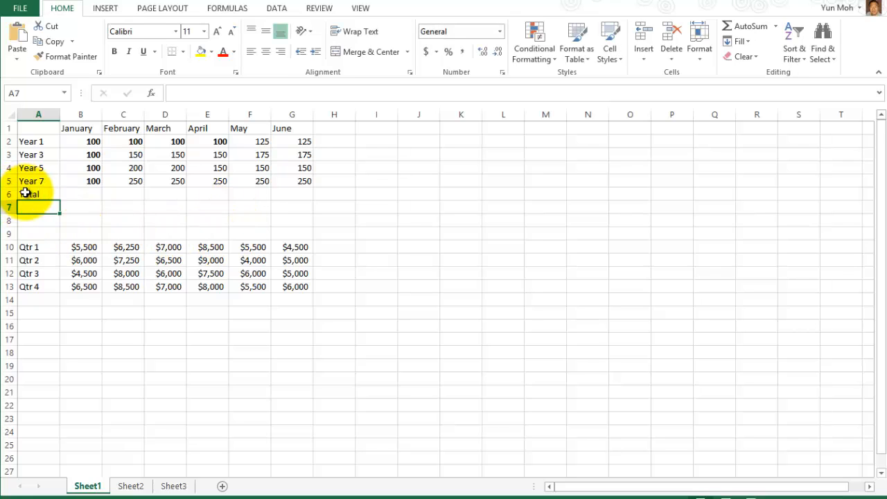
pyautogui.moveTo(31, 141); pyautogui.dragTo(34, 181)
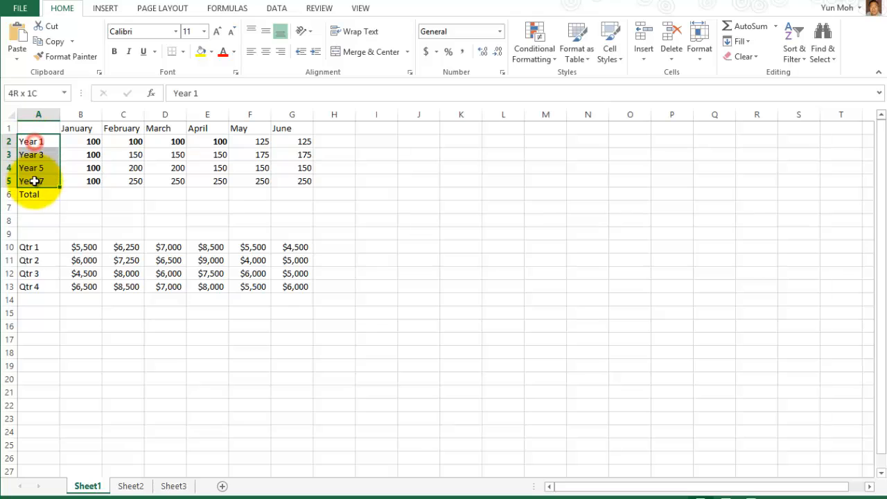
pyautogui.click(127, 194)
# Look over the four January values and settle on B6 for the January total.
pyautogui.click(74, 193)
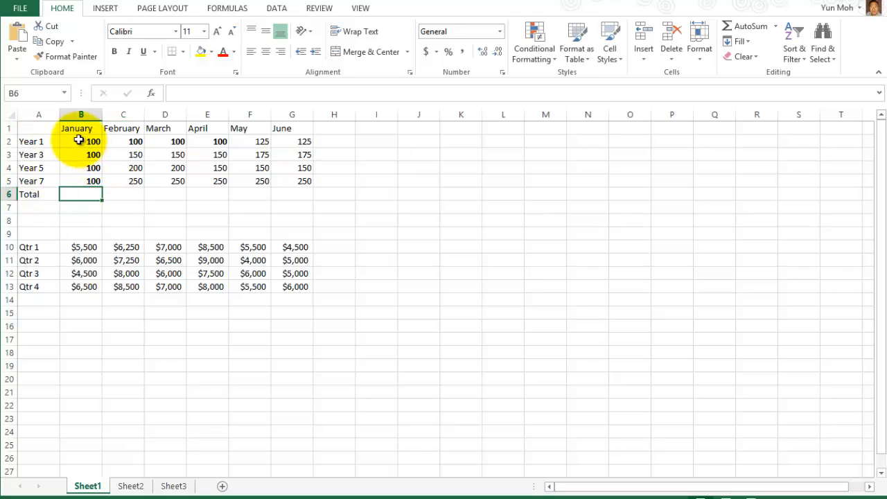
pyautogui.moveTo(78, 129); pyautogui.dragTo(81, 181)
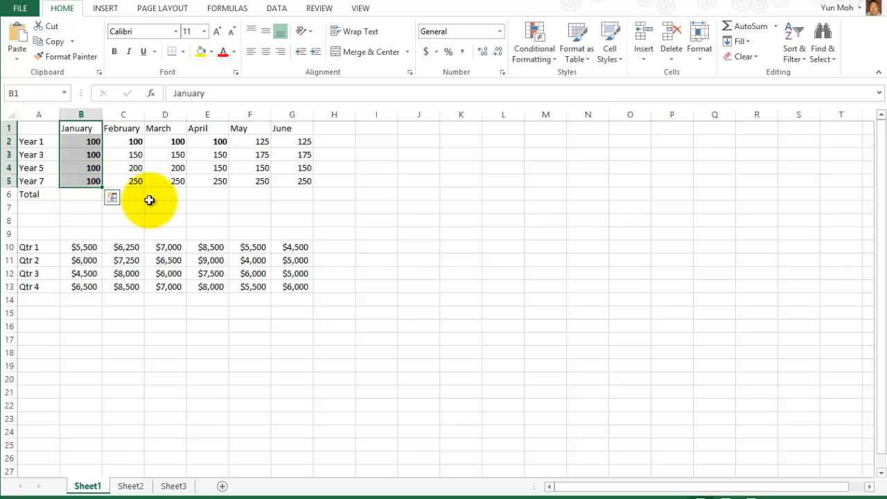
pyautogui.click(149, 203)
pyautogui.moveTo(78, 144); pyautogui.dragTo(87, 182)
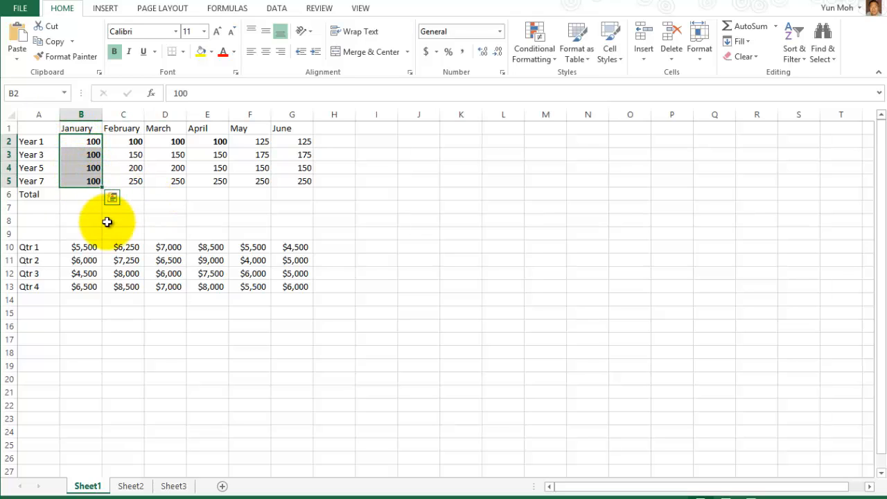
pyautogui.click(81, 194)
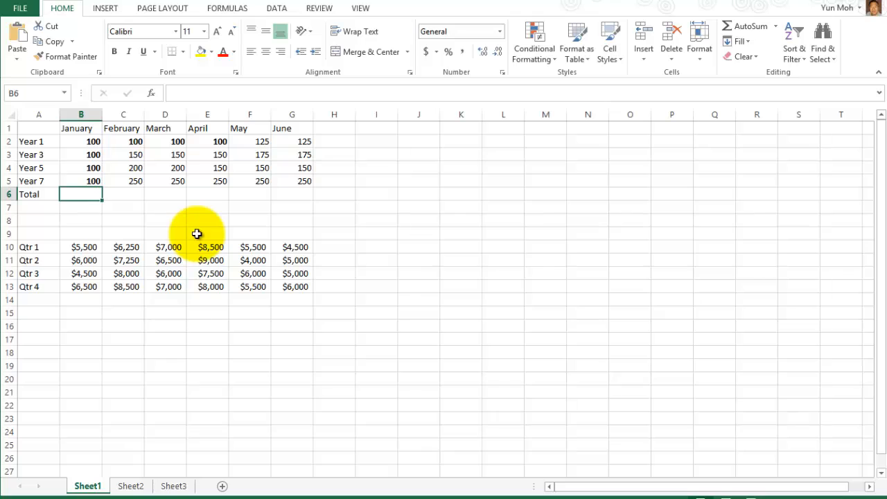
pyautogui.click(130, 205)
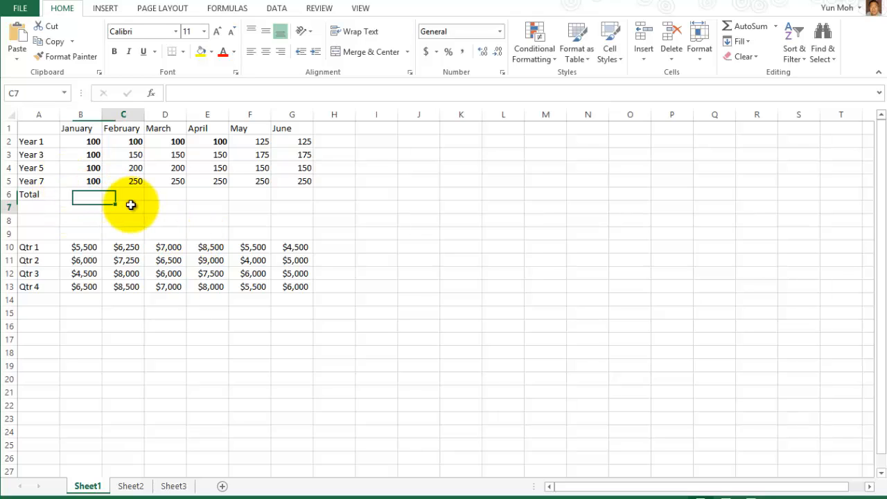
pyautogui.click(84, 194)
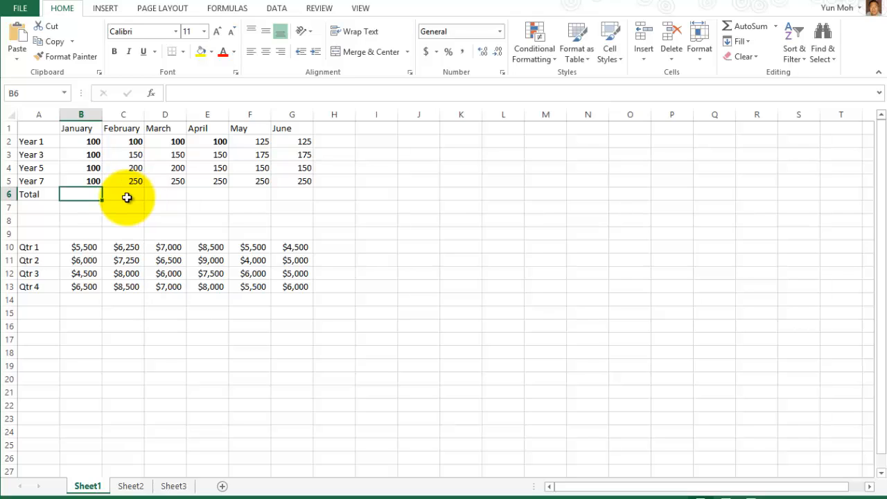
# Type a fixed January total of 400 into B6.
pyautogui.moveTo(77, 142); pyautogui.dragTo(293, 183)
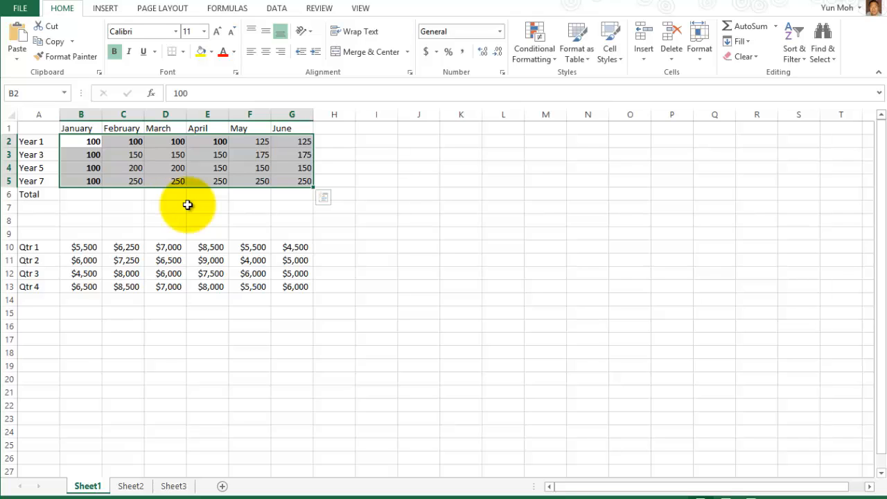
pyautogui.click(84, 195)
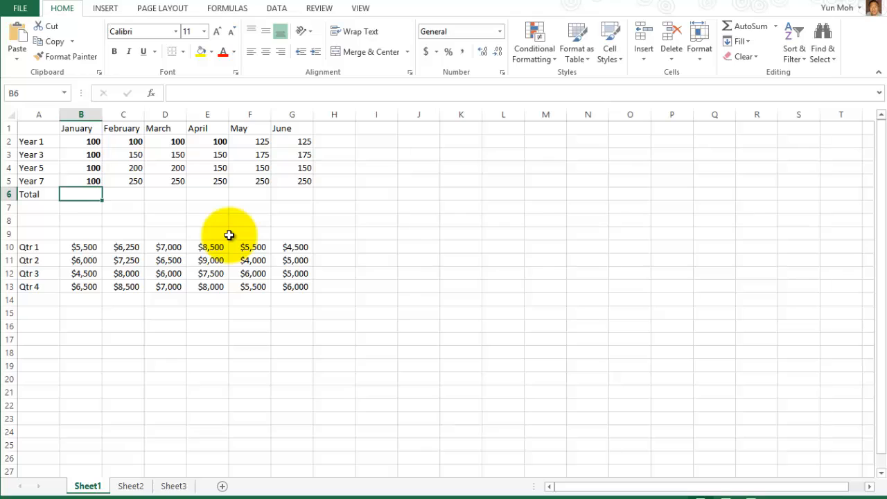
pyautogui.write('400')
pyautogui.press('Return')
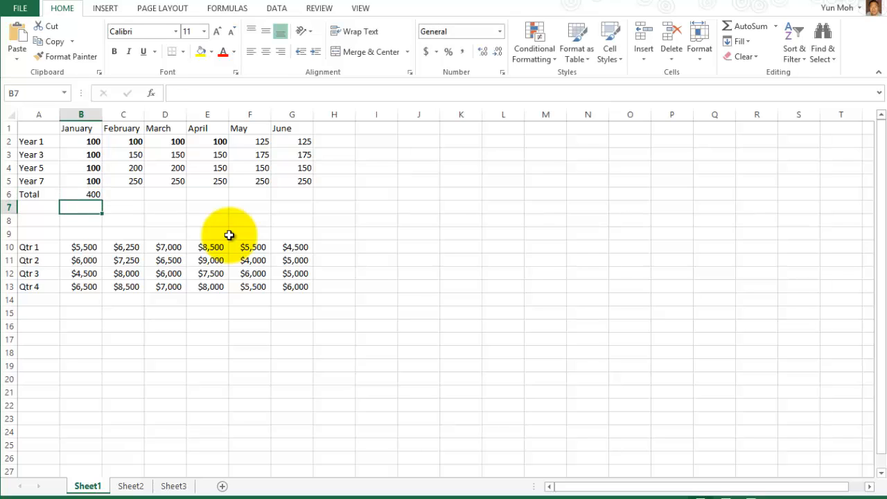
pyautogui.click(85, 197)
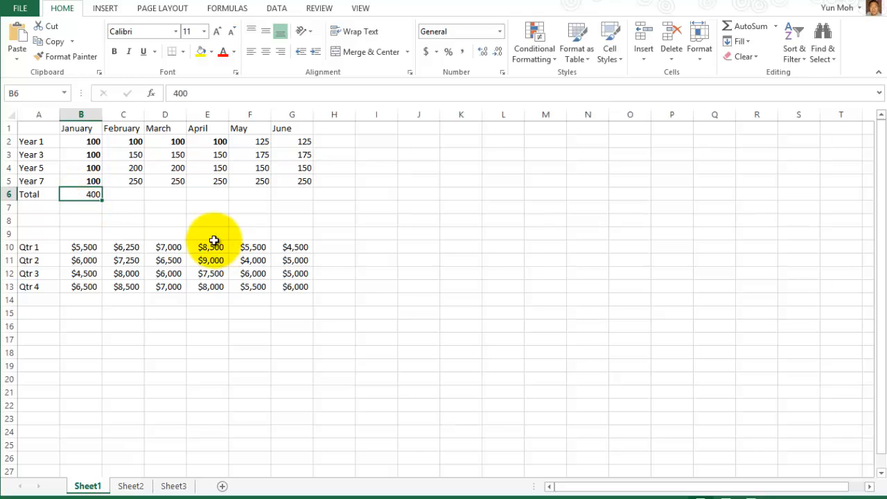
# Change B3 to 500 and check that B6 stays 400, then undo back to 100.
pyautogui.click(87, 157)
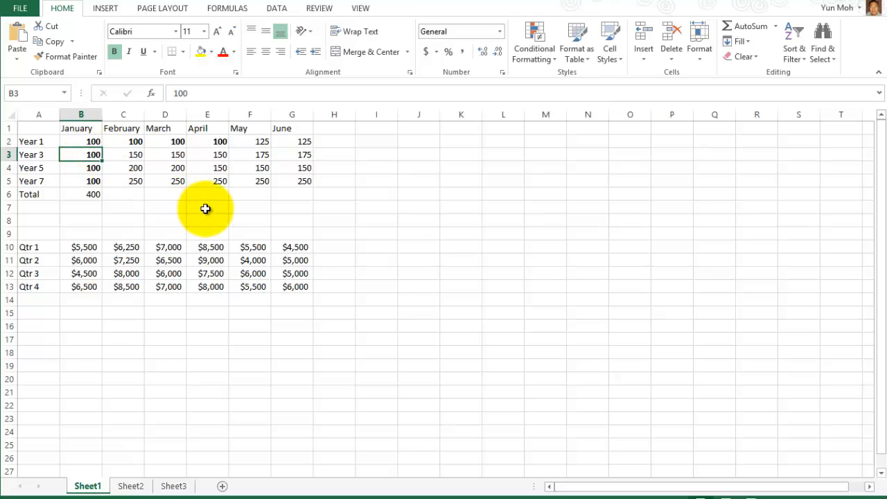
pyautogui.write('500')
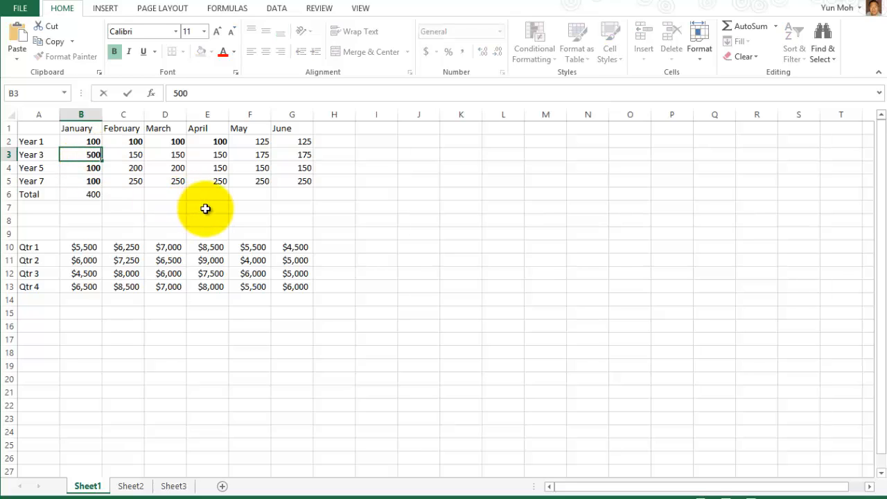
pyautogui.press('Return')
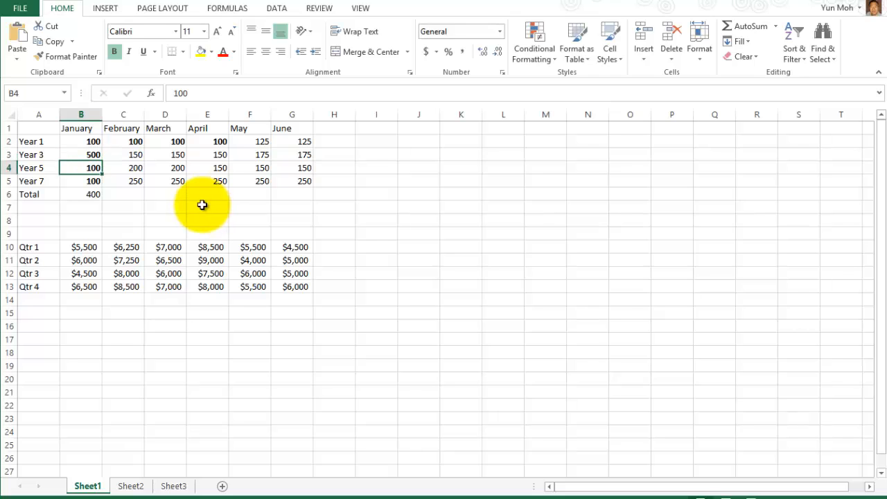
pyautogui.click(83, 194)
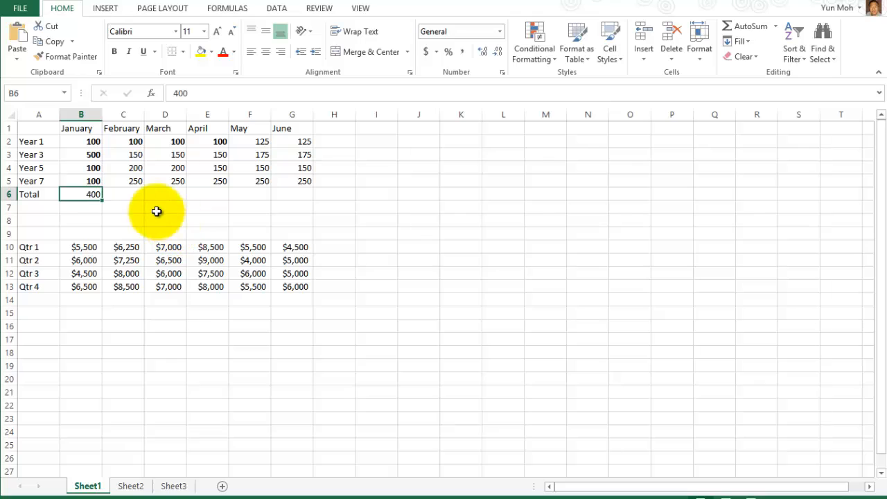
pyautogui.click(92, 156)
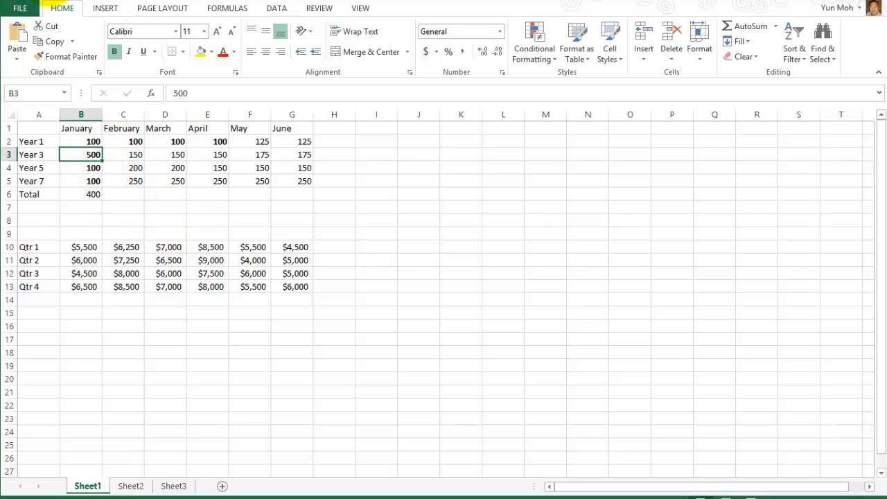
pyautogui.hotkey('ctrl', 'z')
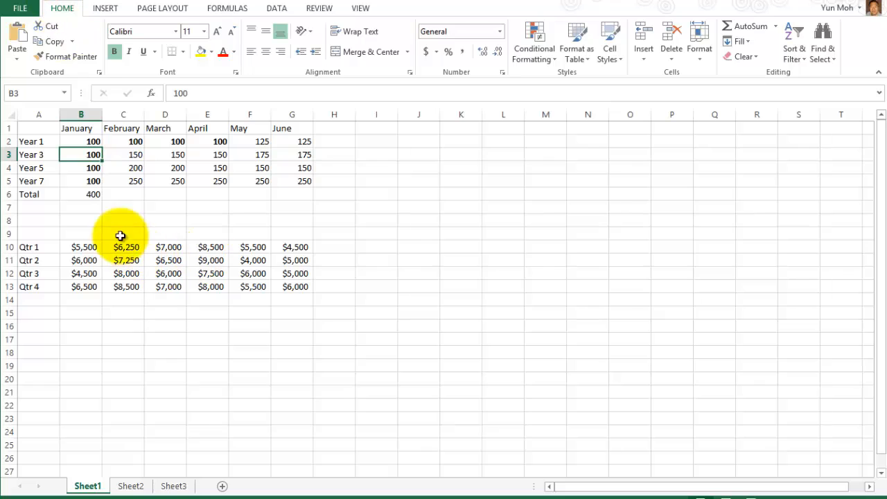
pyautogui.click(90, 195)
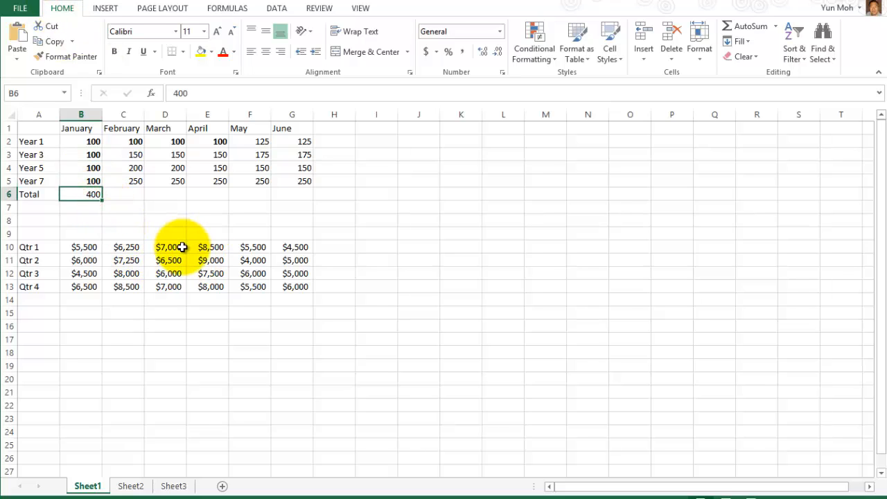
# Clear the typed 400 from B6 and insert an AutoSum =SUM(B2:B5).
pyautogui.press('Delete')
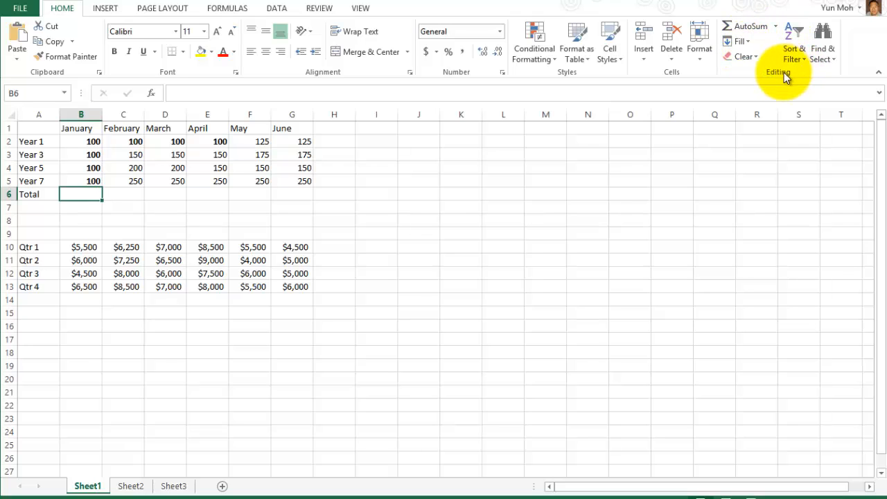
pyautogui.click(742, 26)
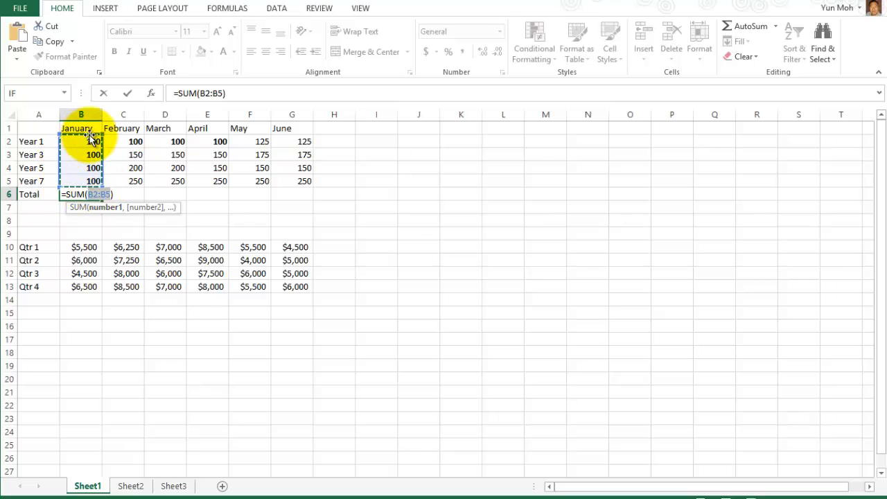
# Confirm B2:B5 as the sum range and commit =SUM(B2:B5) in B6.
pyautogui.moveTo(79, 139); pyautogui.dragTo(85, 186)
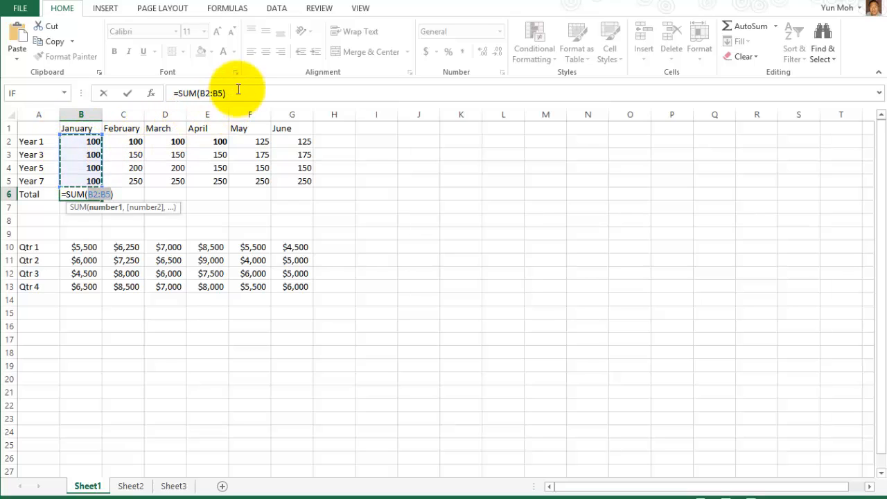
pyautogui.moveTo(238, 93); pyautogui.dragTo(166, 98)
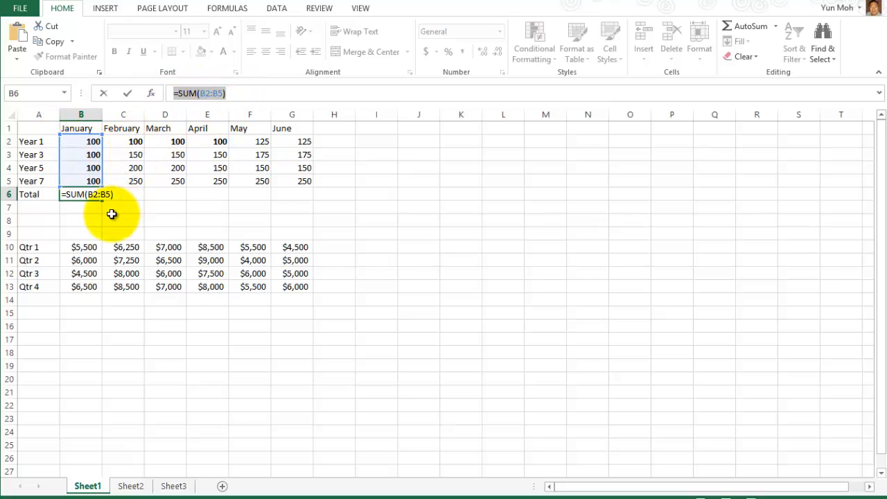
pyautogui.click(240, 91)
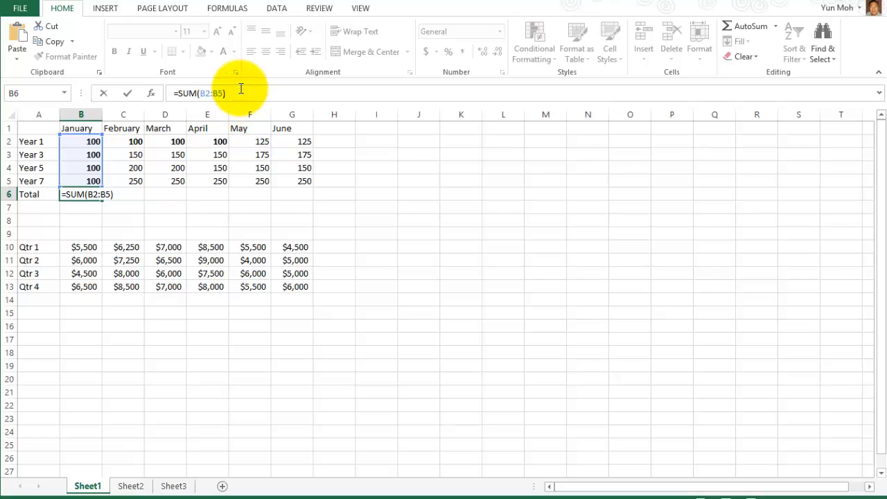
pyautogui.press('Return')
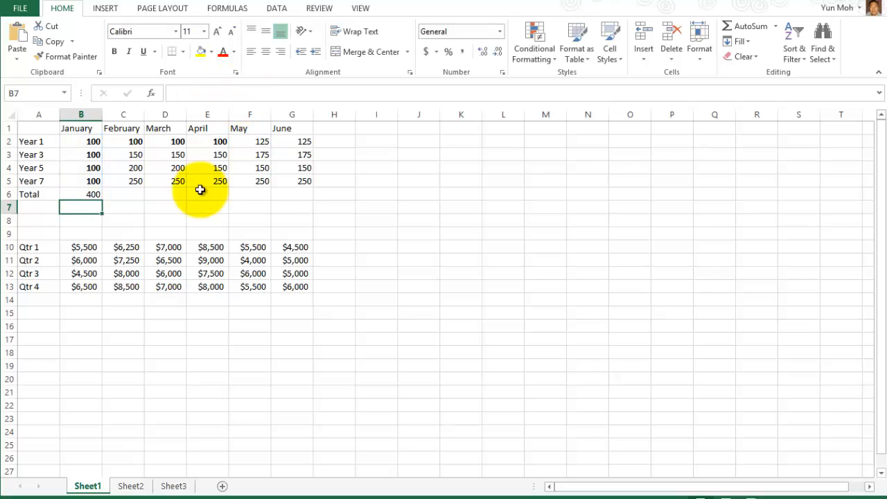
pyautogui.click(92, 194)
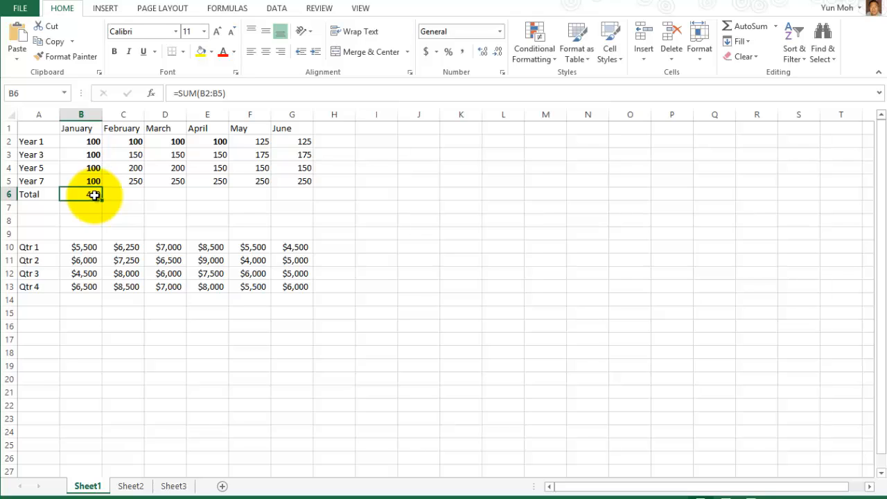
pyautogui.click(233, 93)
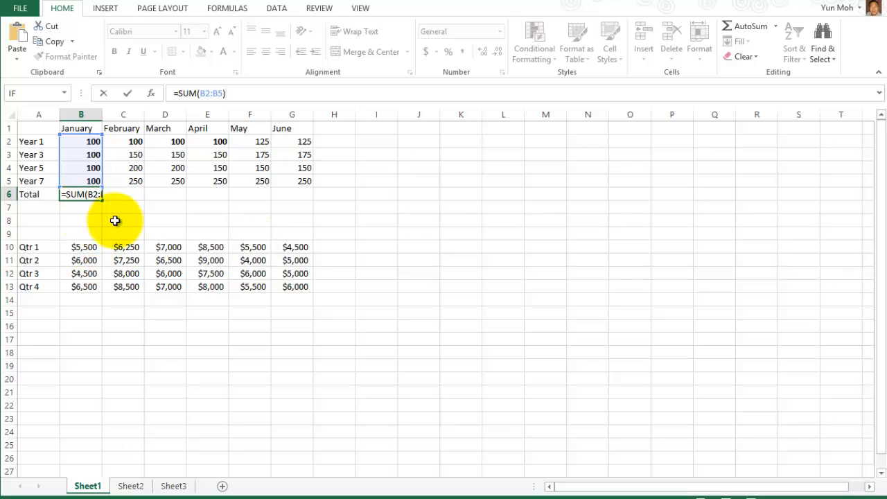
pyautogui.press('Return')
pyautogui.click(93, 192)
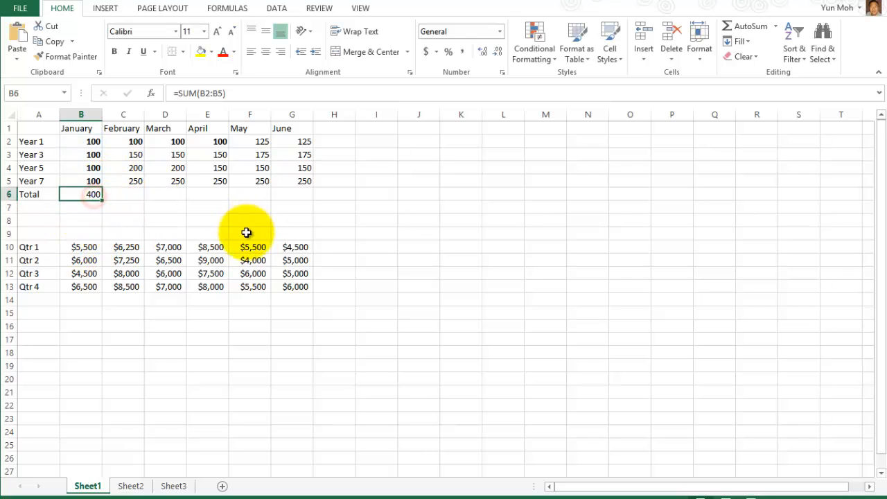
pyautogui.click(237, 88)
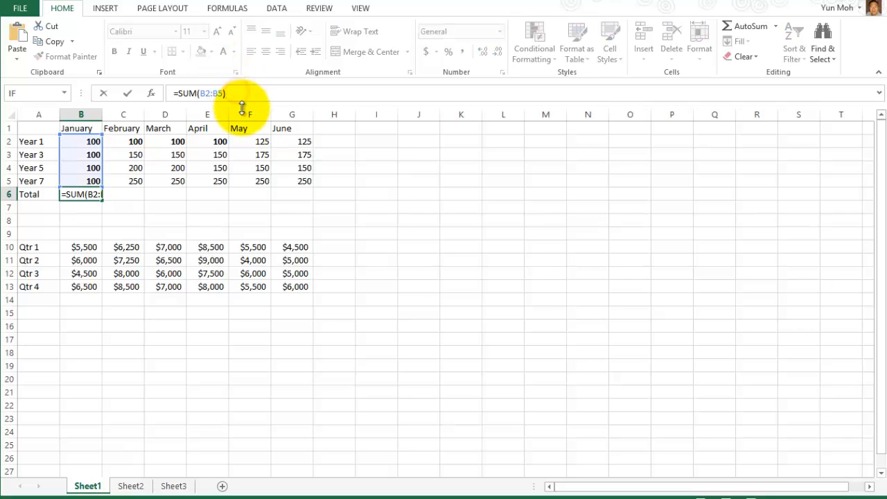
pyautogui.press('Return')
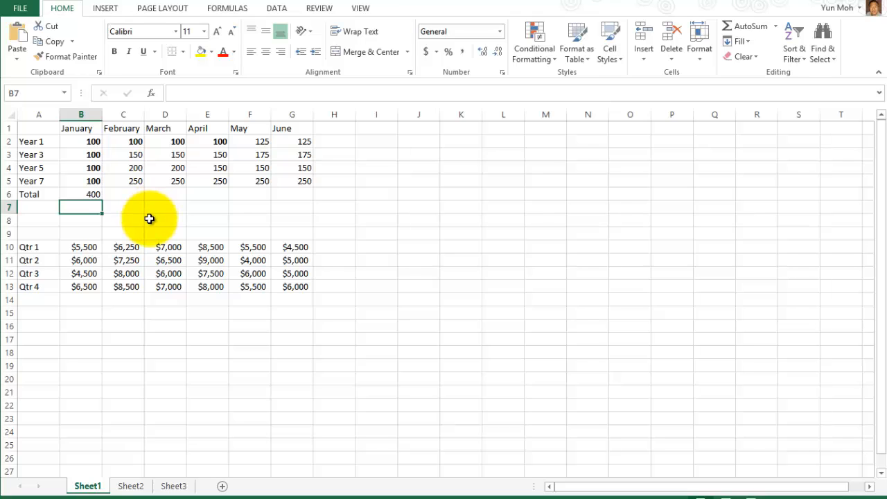
pyautogui.click(92, 155)
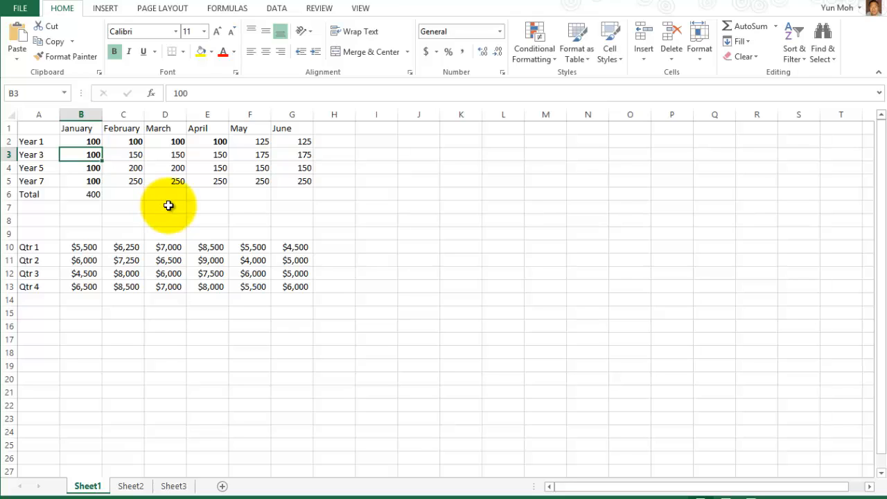
# Enter 500 as Year 3's January value in B3 and review B6's =SUM(B2:B5) total.
pyautogui.write('5')
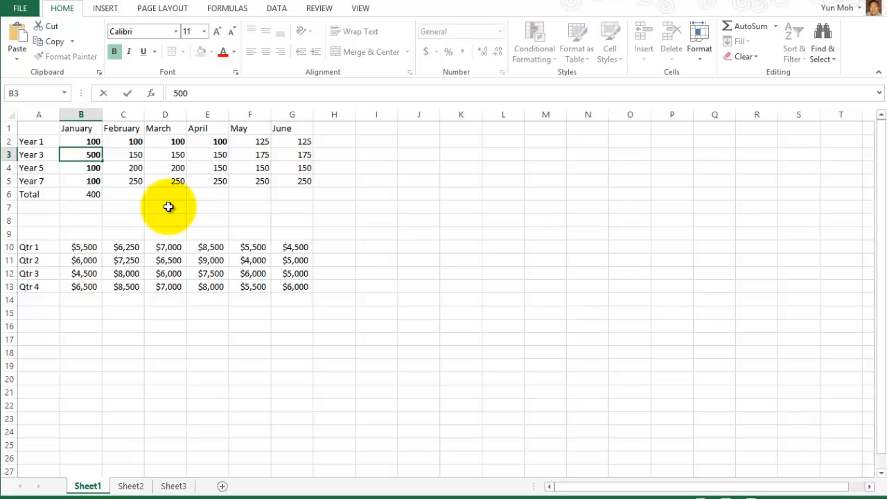
pyautogui.write('00')
pyautogui.press('Return')
pyautogui.click(87, 194)
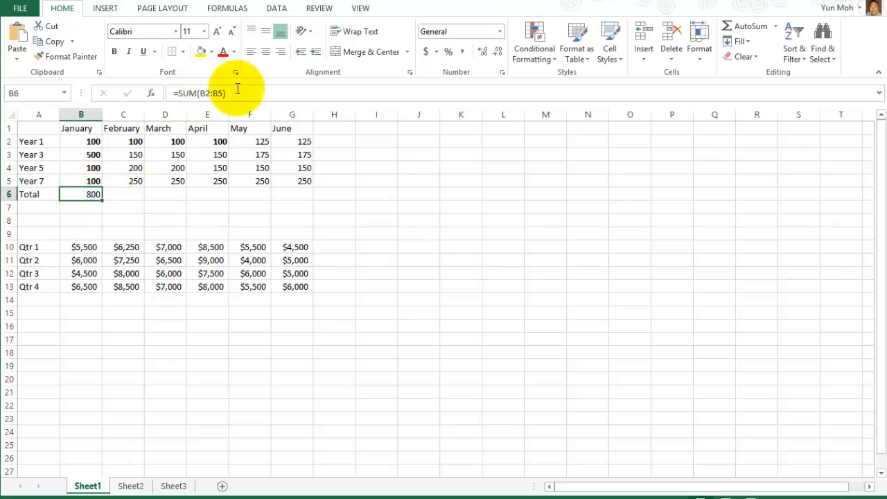
pyautogui.moveTo(247, 93); pyautogui.dragTo(165, 94)
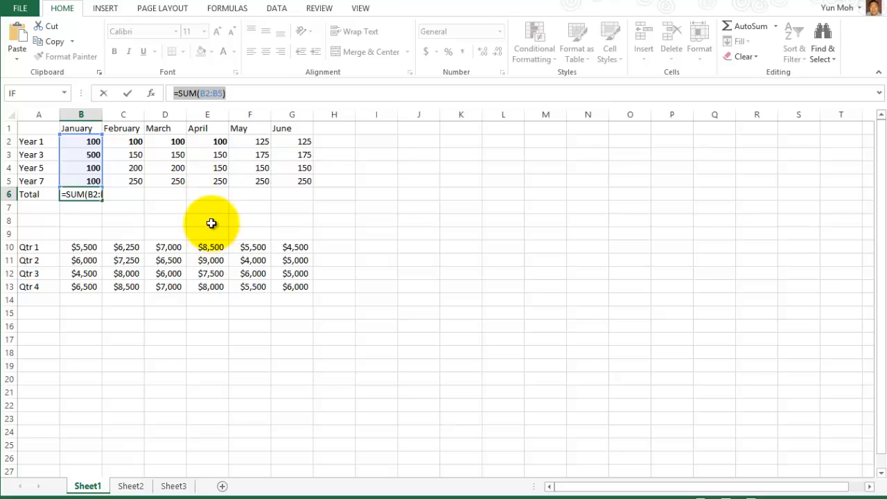
pyautogui.press('Return')
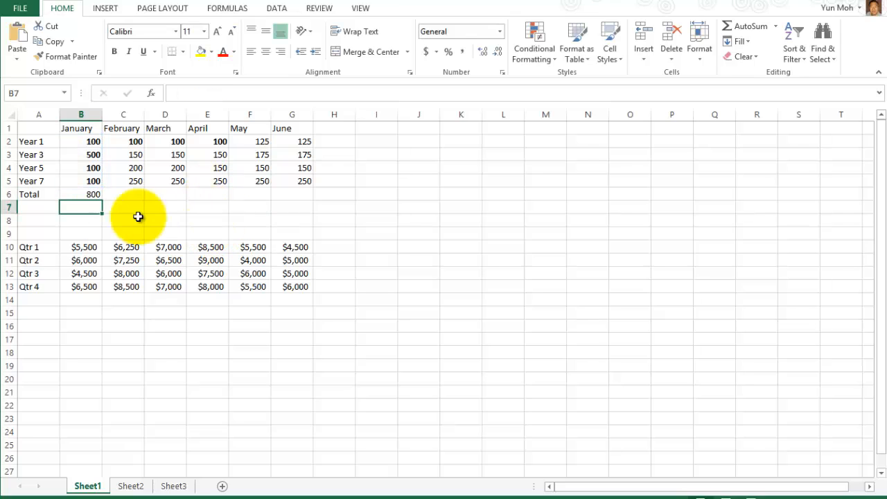
pyautogui.click(89, 194)
pyautogui.click(89, 153)
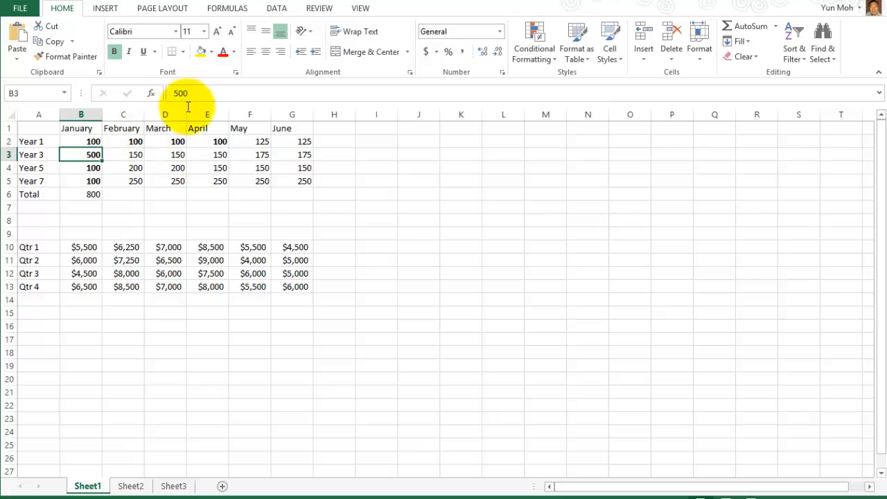
pyautogui.click(91, 195)
pyautogui.click(244, 87)
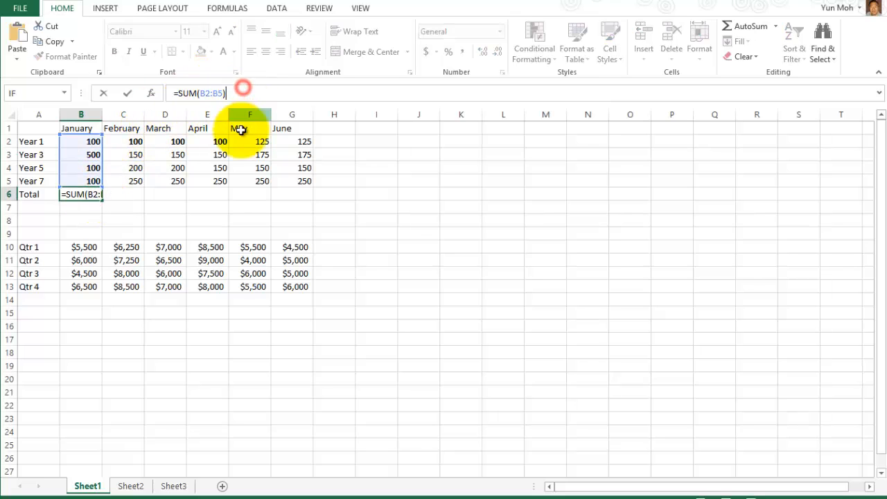
# Reset B3 to 100 and confirm the January SUM total in B6 reads 400.
pyautogui.hotkey('ctrl', 'Return')
pyautogui.click(87, 155)
pyautogui.write('10')
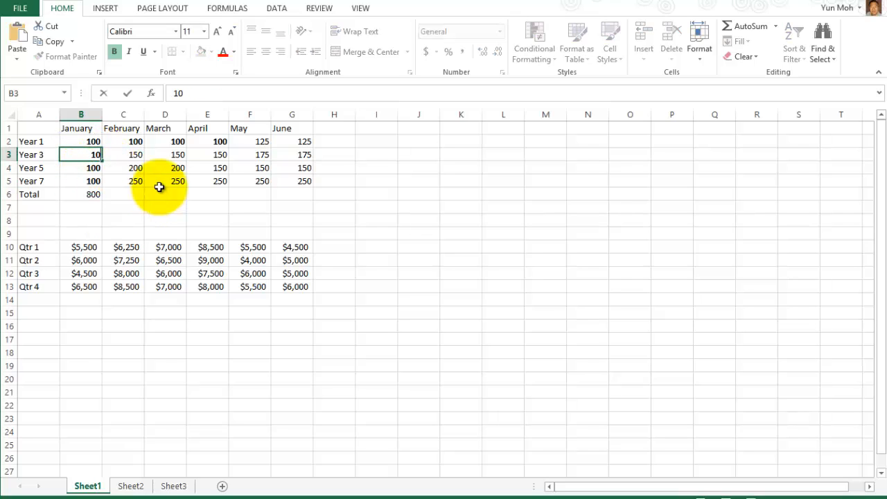
pyautogui.write('0')
pyautogui.press('Return')
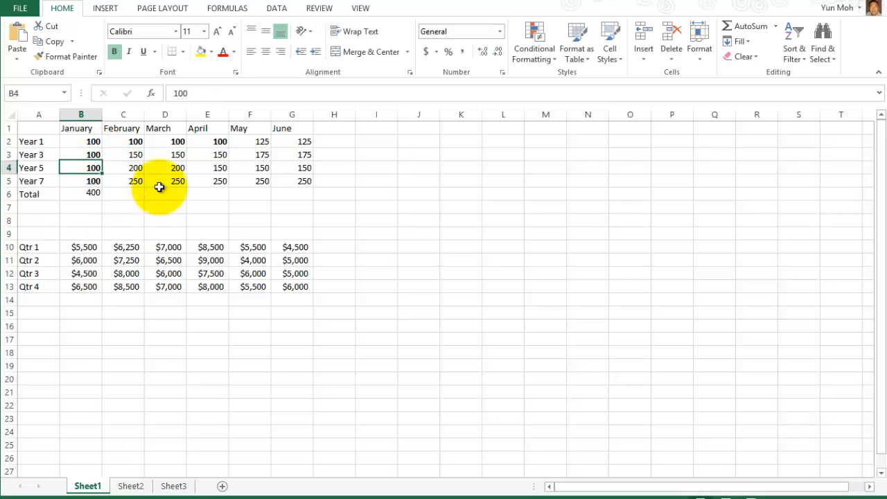
pyautogui.click(89, 193)
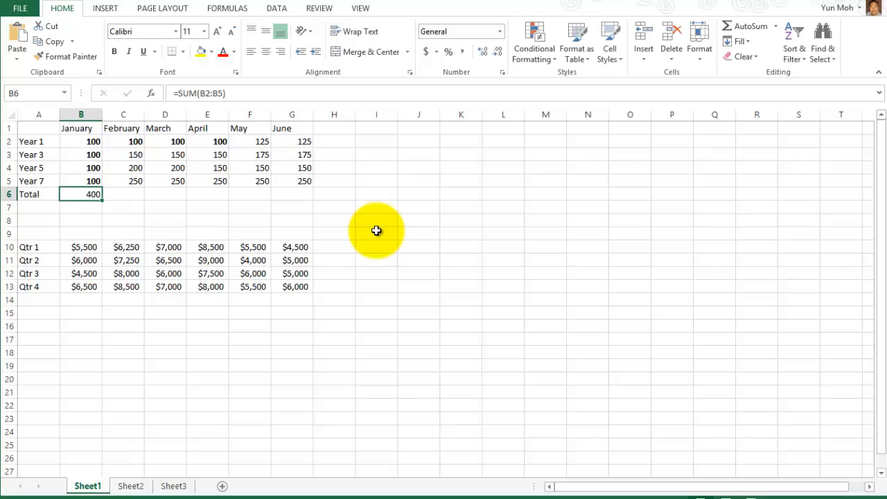
pyautogui.click(92, 152)
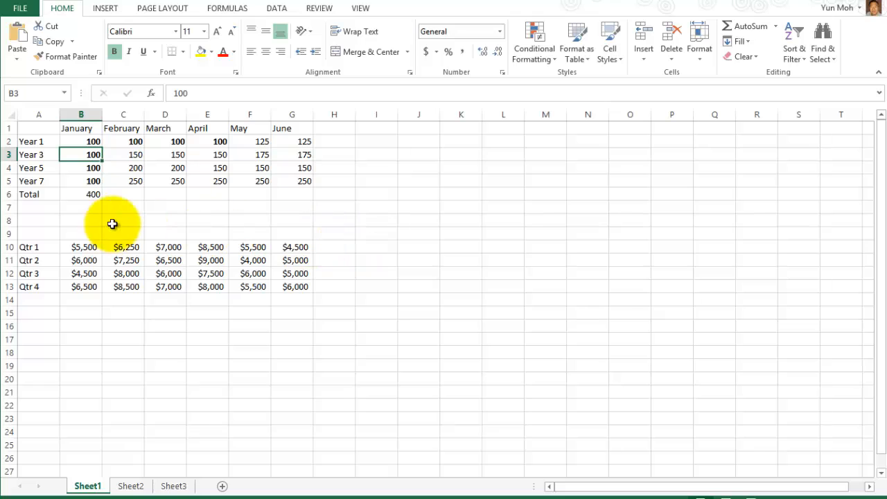
pyautogui.click(83, 194)
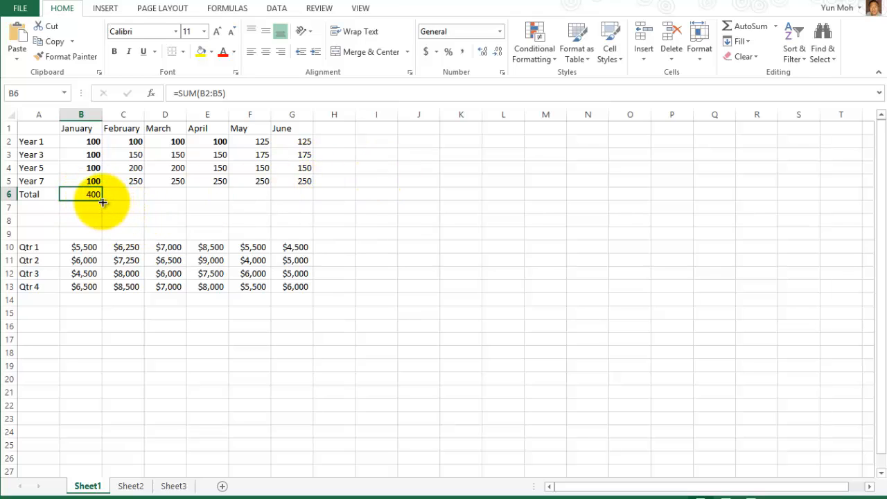
# Fill B6's SUM formula right to G6 and check the February–June totals.
pyautogui.moveTo(104, 200); pyautogui.dragTo(303, 192)
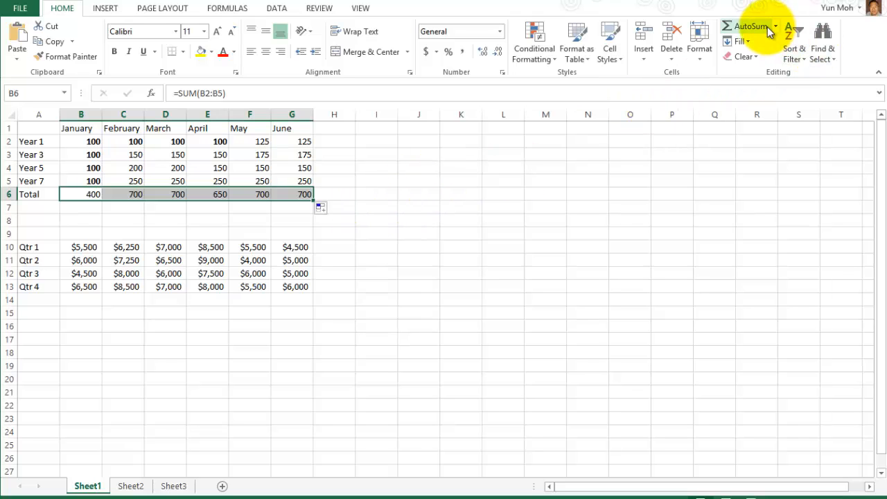
pyautogui.click(129, 194)
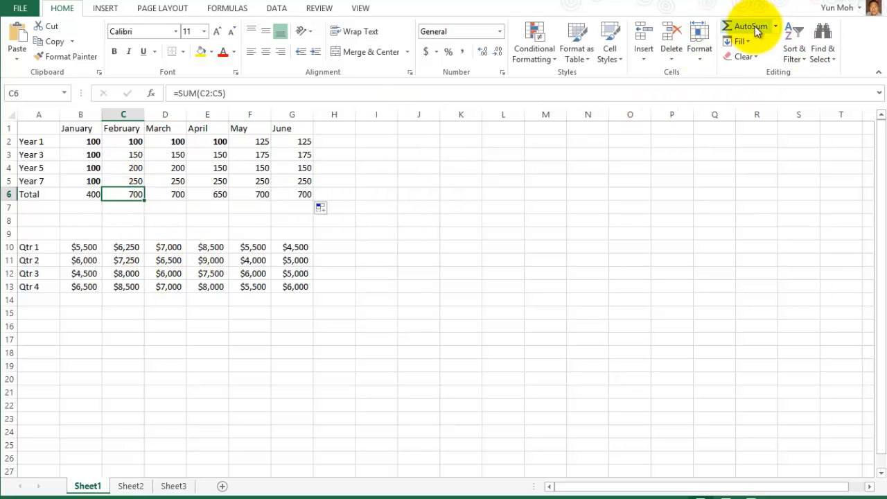
pyautogui.click(174, 193)
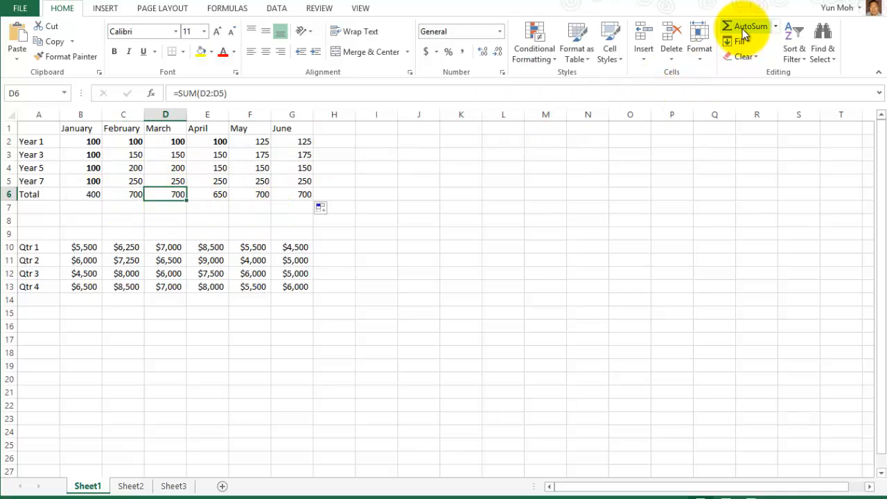
pyautogui.click(221, 194)
pyautogui.click(260, 195)
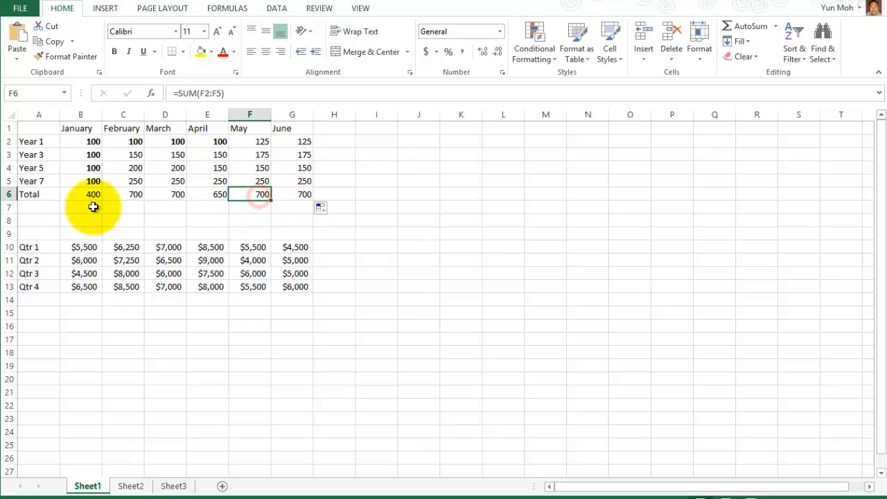
pyautogui.click(99, 194)
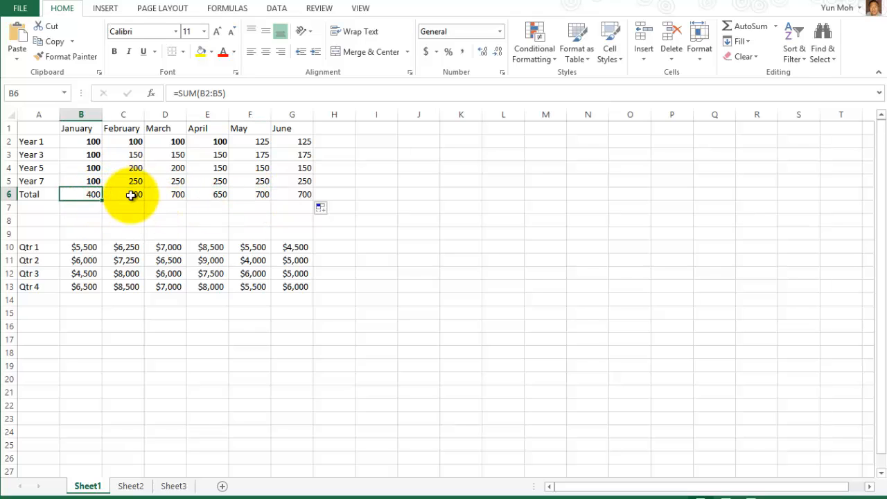
pyautogui.click(131, 195)
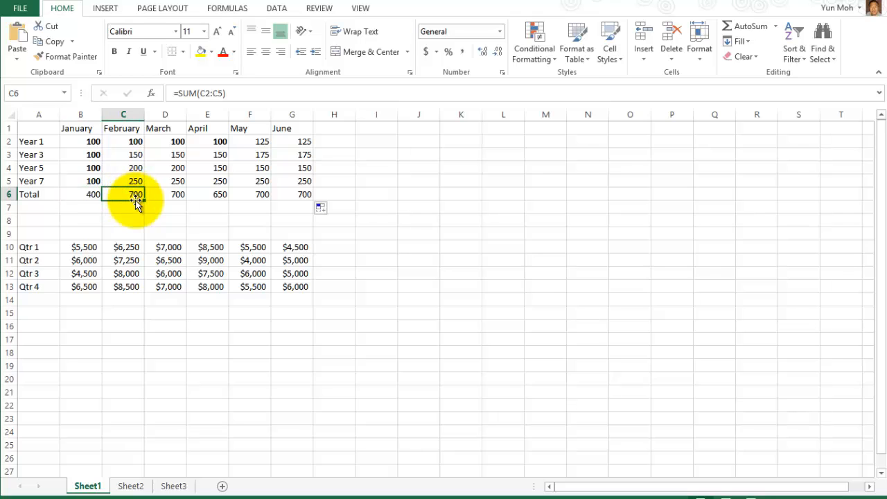
pyautogui.click(167, 198)
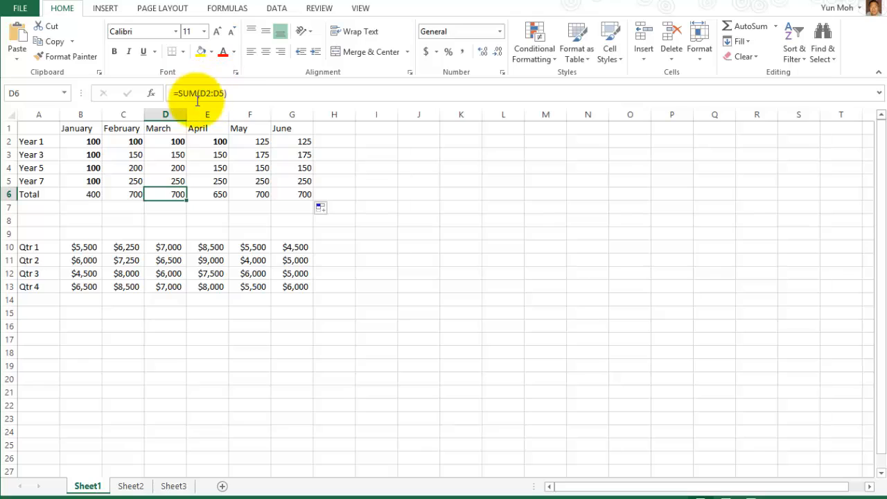
pyautogui.click(217, 194)
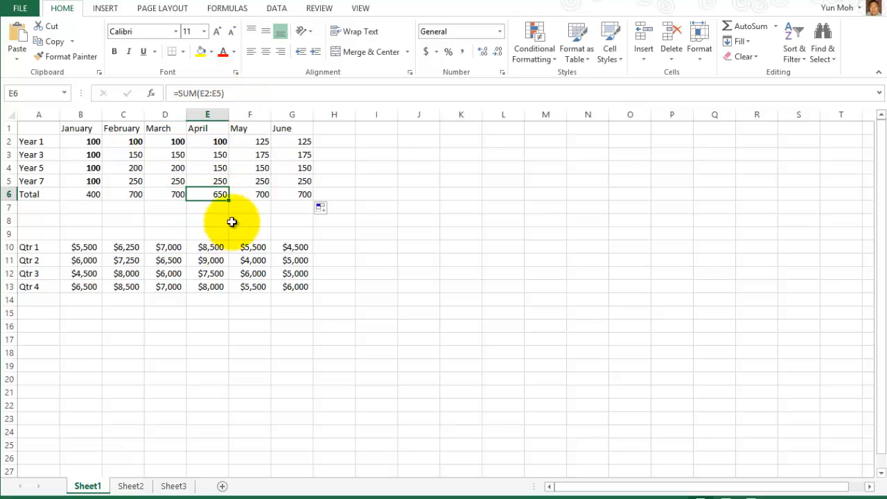
pyautogui.click(257, 194)
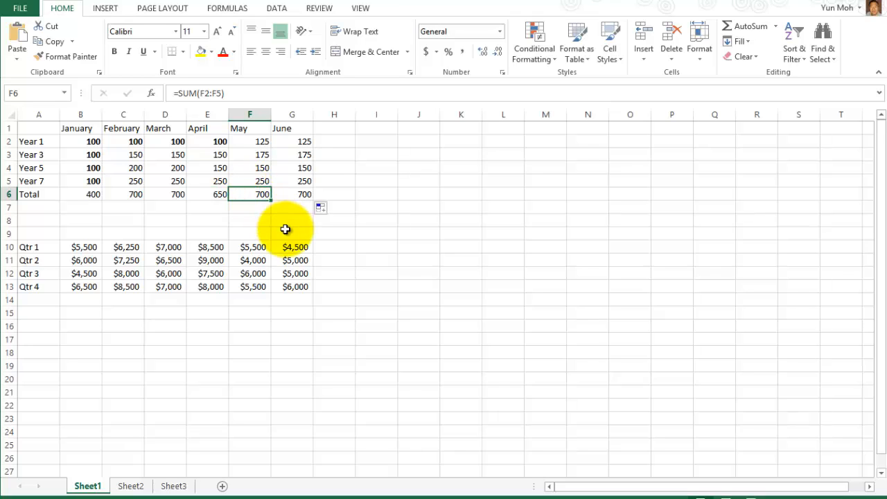
pyautogui.click(301, 194)
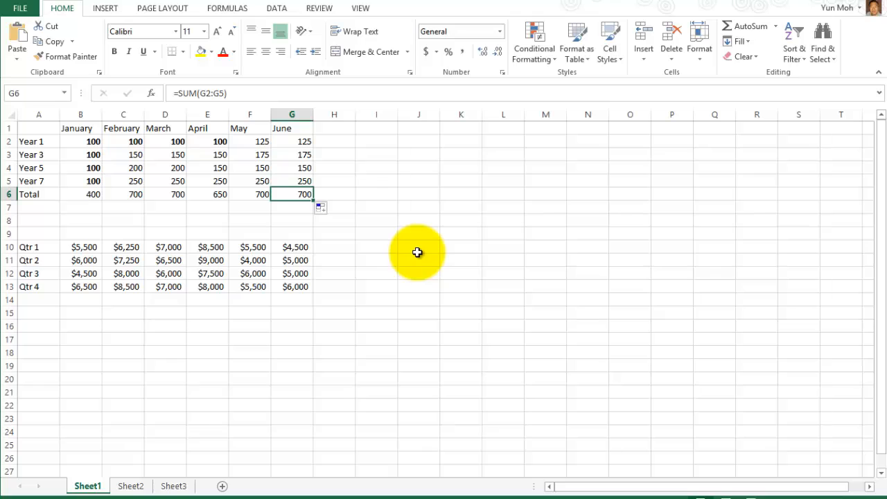
pyautogui.click(85, 195)
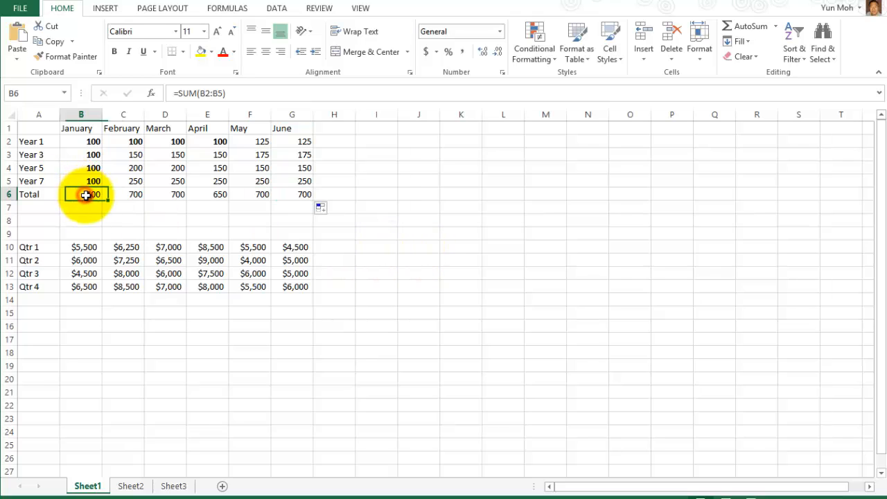
# Refill the Total row through G6 and recheck each month's SUM formula.
pyautogui.moveTo(101, 200); pyautogui.dragTo(306, 197)
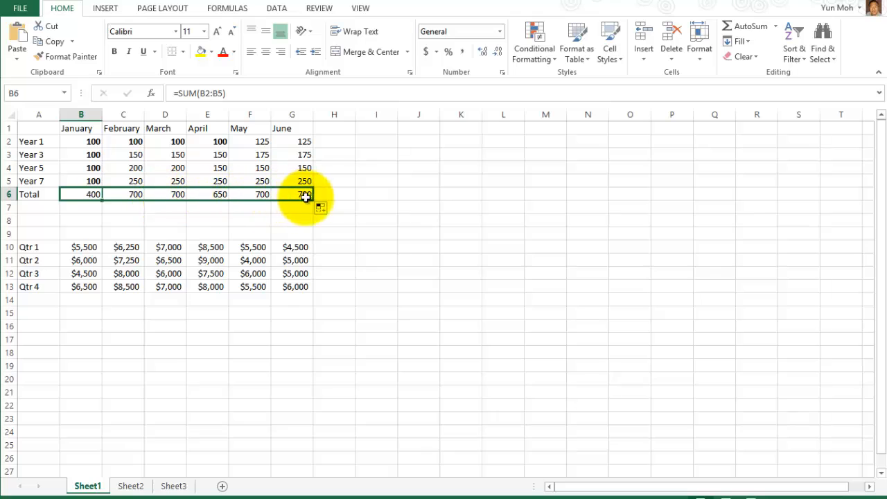
pyautogui.click(94, 216)
pyautogui.click(136, 195)
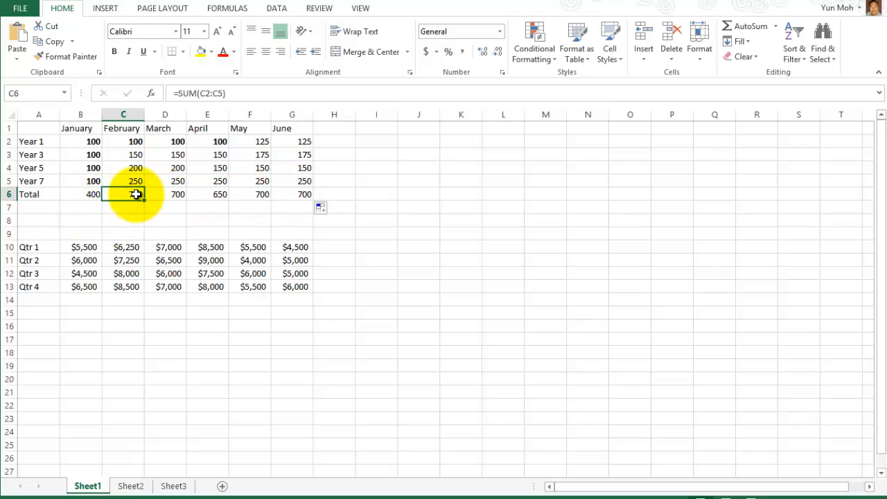
pyautogui.click(174, 194)
pyautogui.click(85, 195)
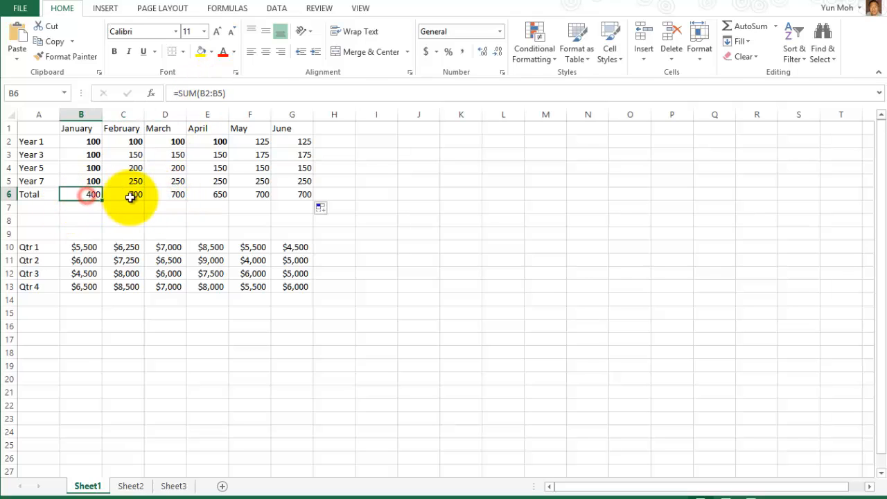
pyautogui.click(132, 194)
pyautogui.click(169, 194)
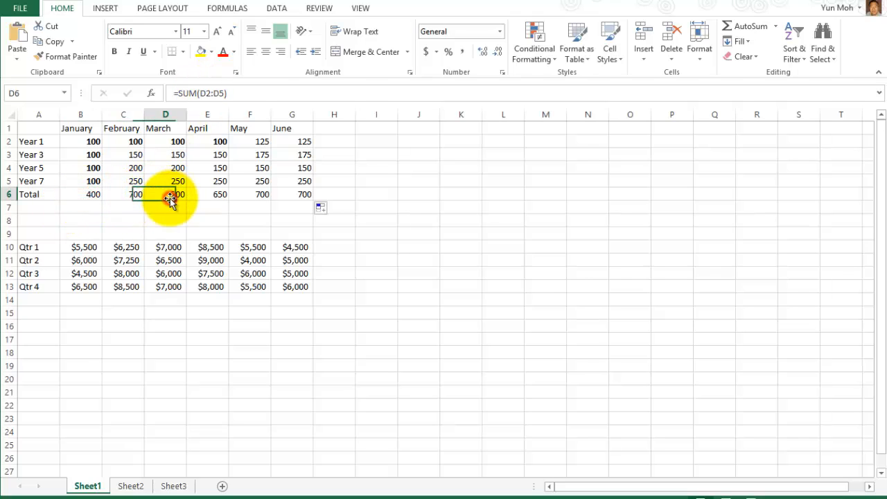
pyautogui.click(223, 192)
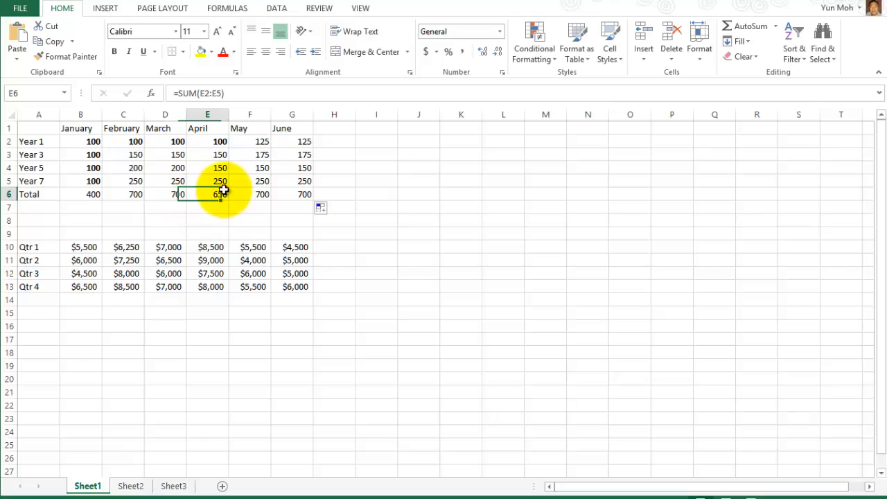
pyautogui.click(262, 192)
pyautogui.click(303, 193)
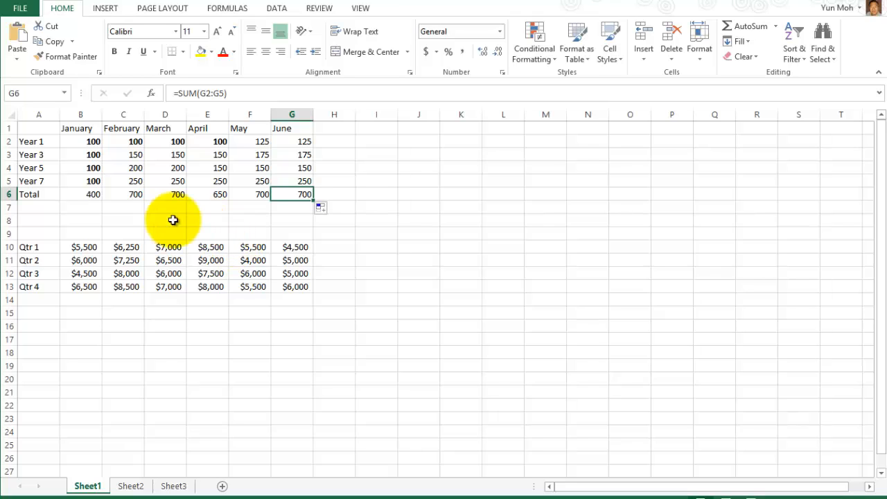
pyautogui.click(94, 193)
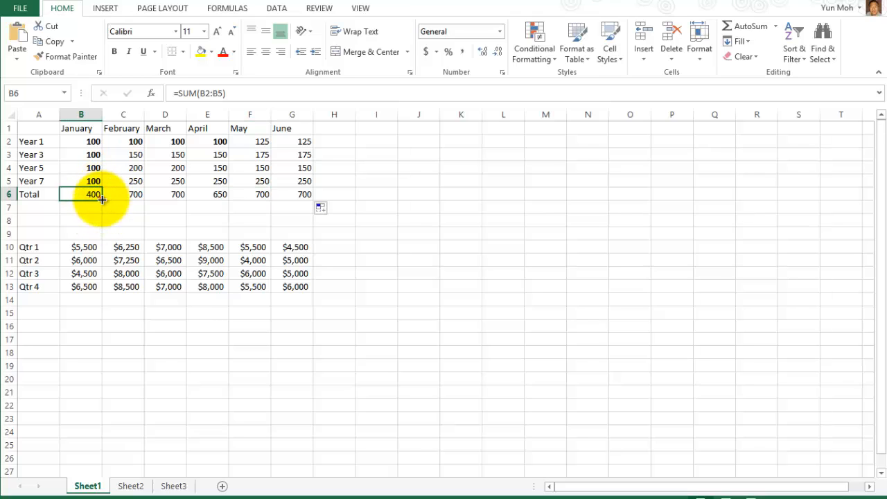
# Fill B6's formula to G6 a final time, confirming totals 700, 700, 650, 700, 700.
pyautogui.moveTo(102, 200)
pyautogui.mouseDown()
pyautogui.moveTo(101, 227)
pyautogui.moveTo(101, 200)
pyautogui.mouseUp()
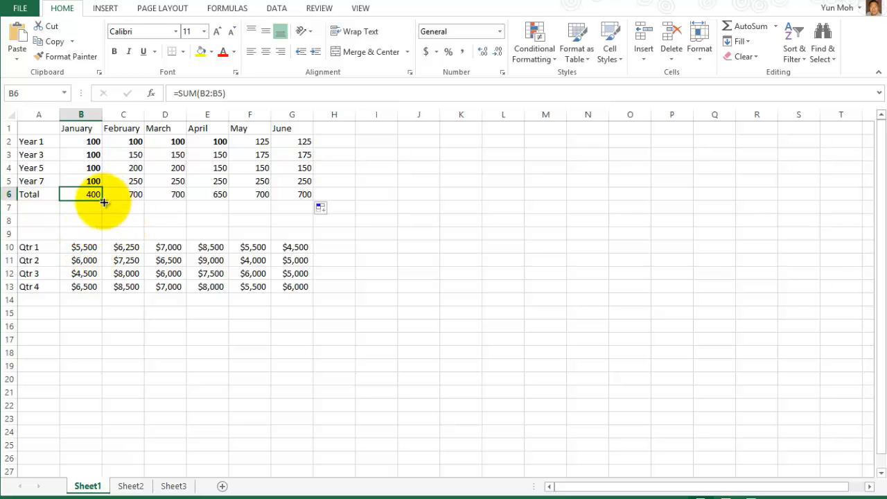
pyautogui.moveTo(102, 200); pyautogui.dragTo(309, 197)
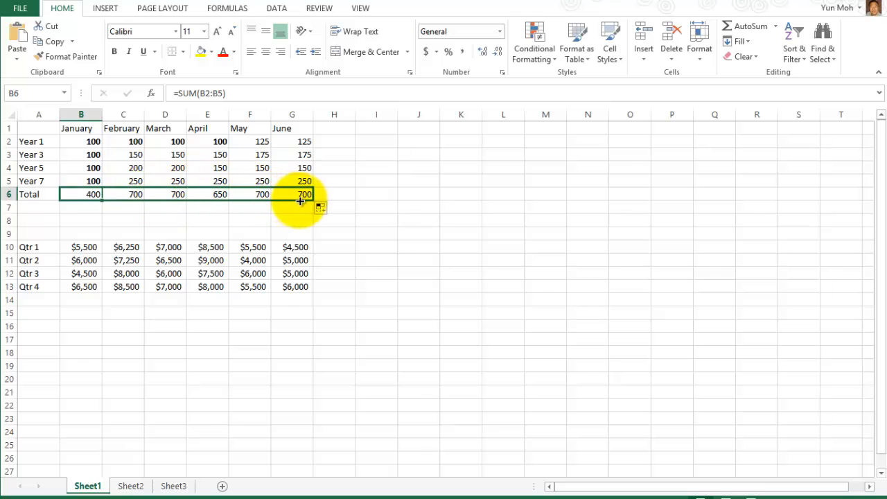
pyautogui.click(89, 193)
pyautogui.click(133, 193)
pyautogui.click(170, 194)
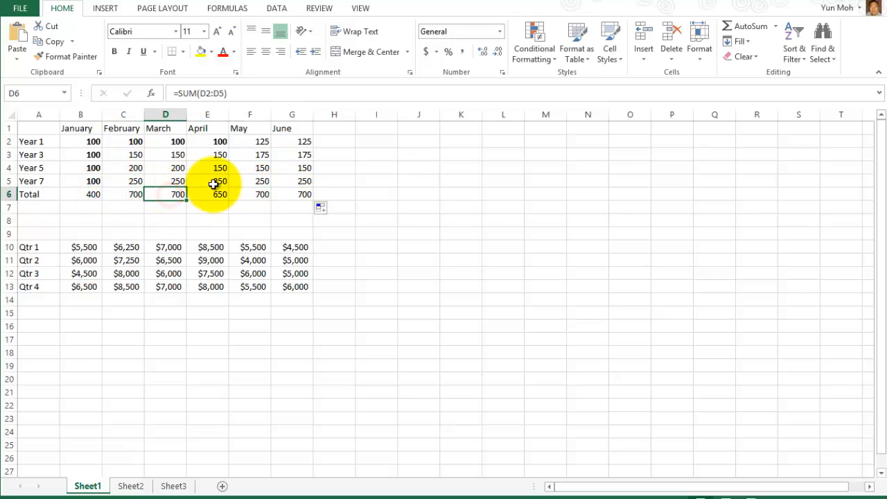
pyautogui.click(214, 193)
pyautogui.click(254, 196)
pyautogui.click(293, 195)
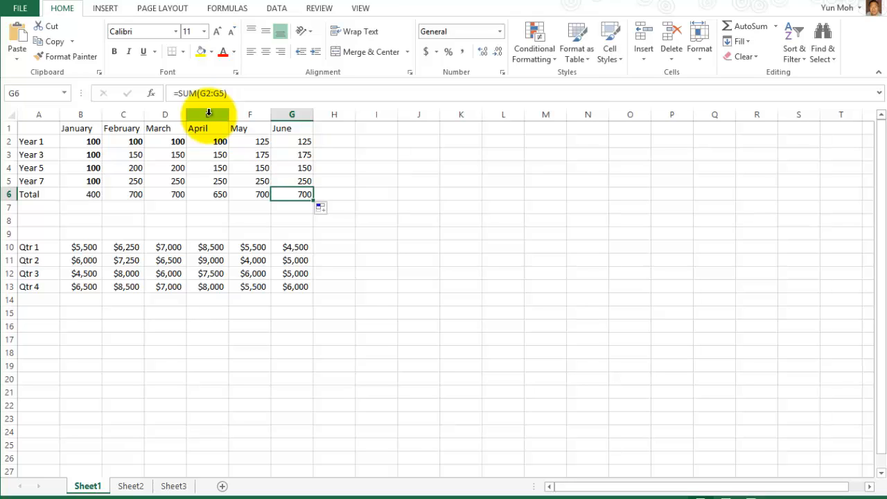
pyautogui.click(45, 301)
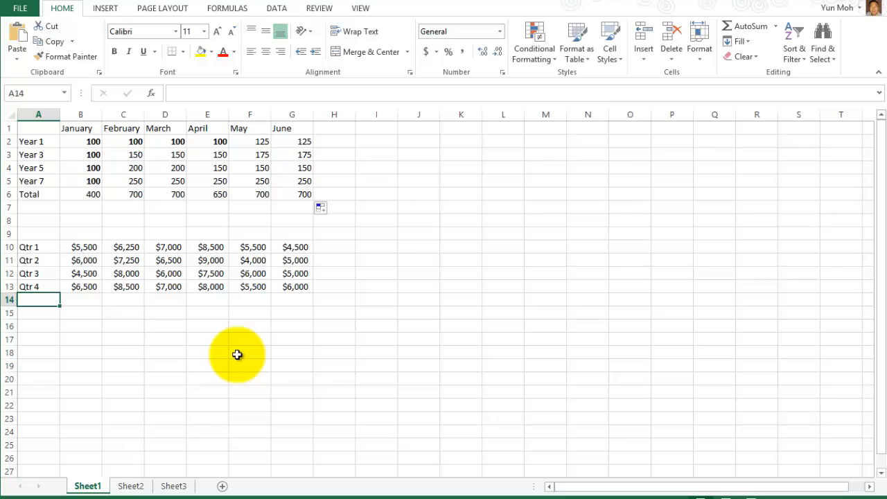
pyautogui.write('Average')
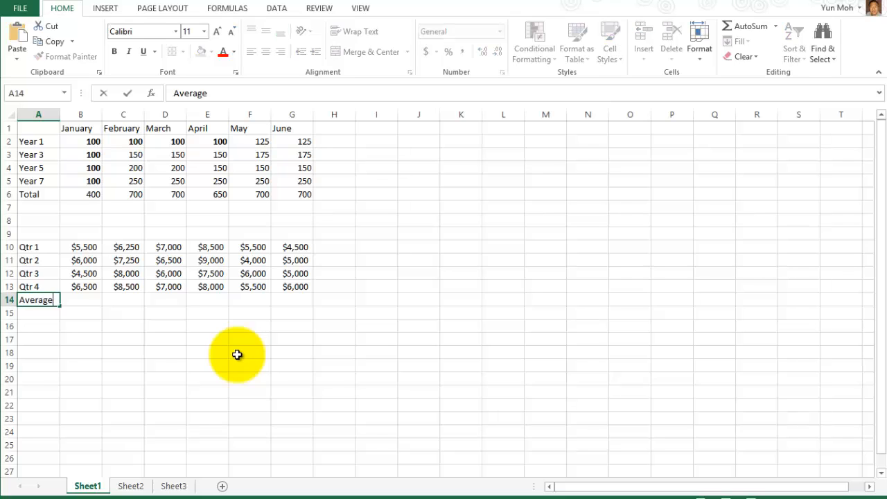
pyautogui.press('Return')
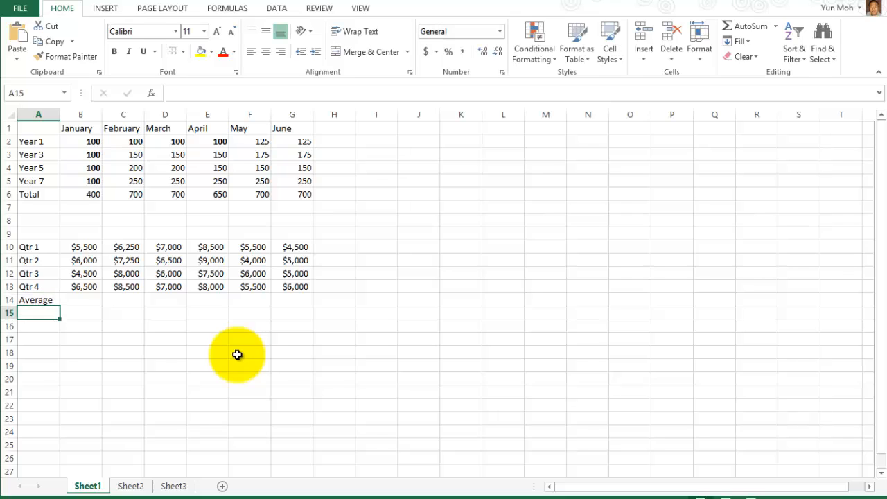
pyautogui.click(74, 300)
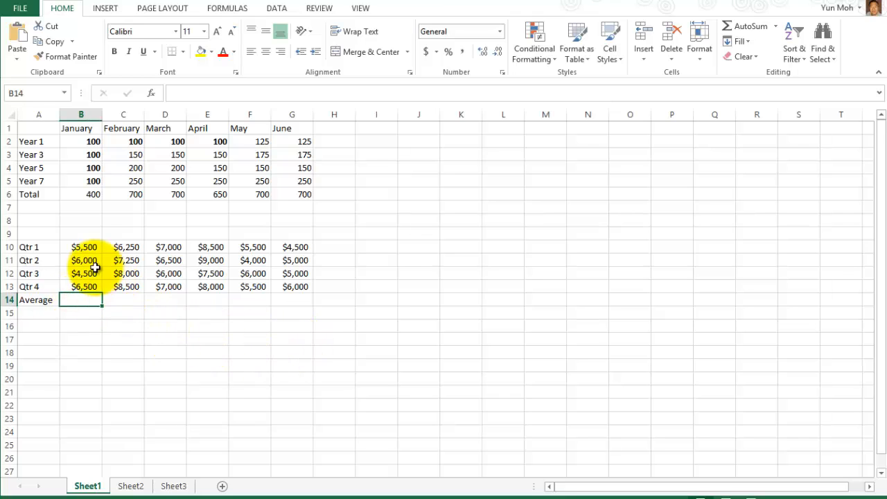
pyautogui.moveTo(92, 249); pyautogui.dragTo(93, 292)
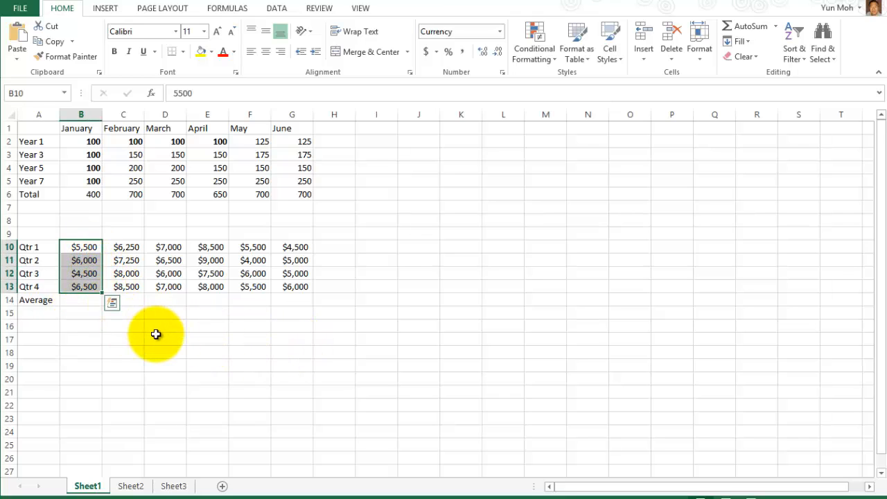
pyautogui.click(78, 301)
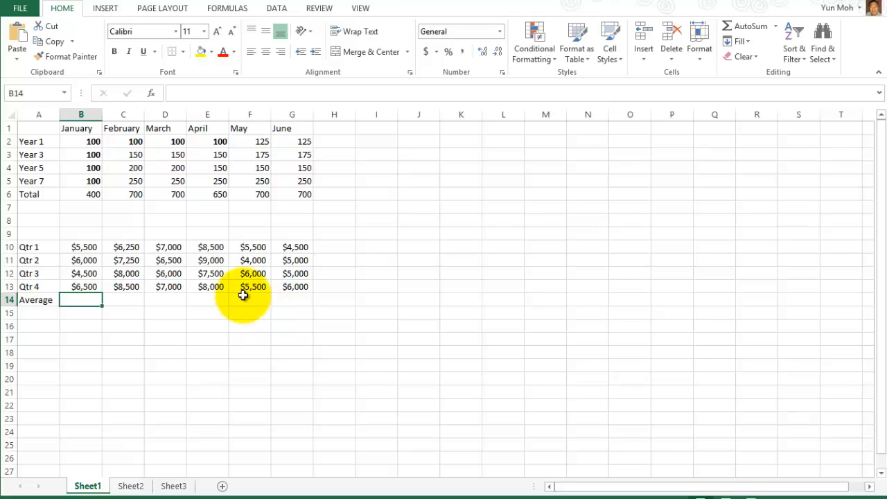
pyautogui.click(81, 300)
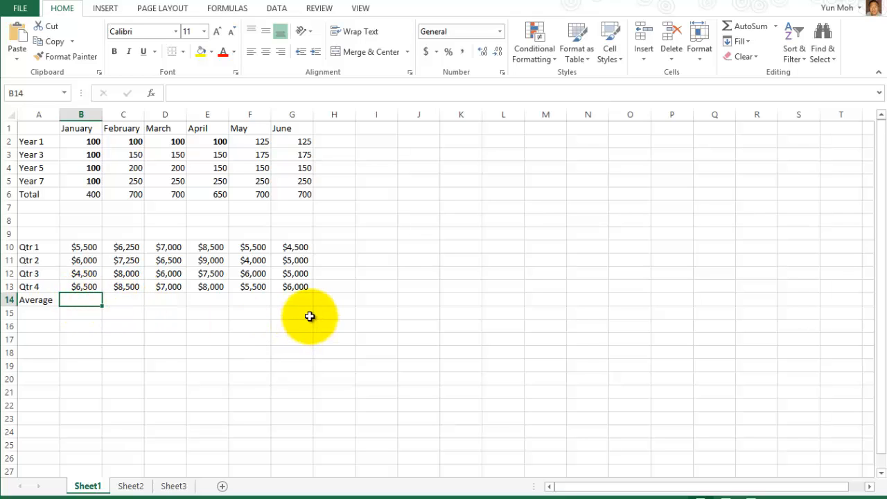
pyautogui.click(758, 31)
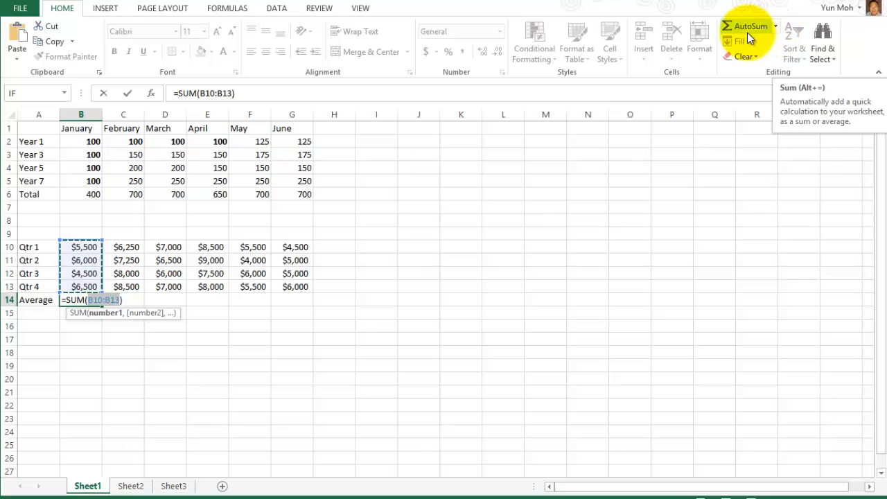
pyautogui.click(777, 29)
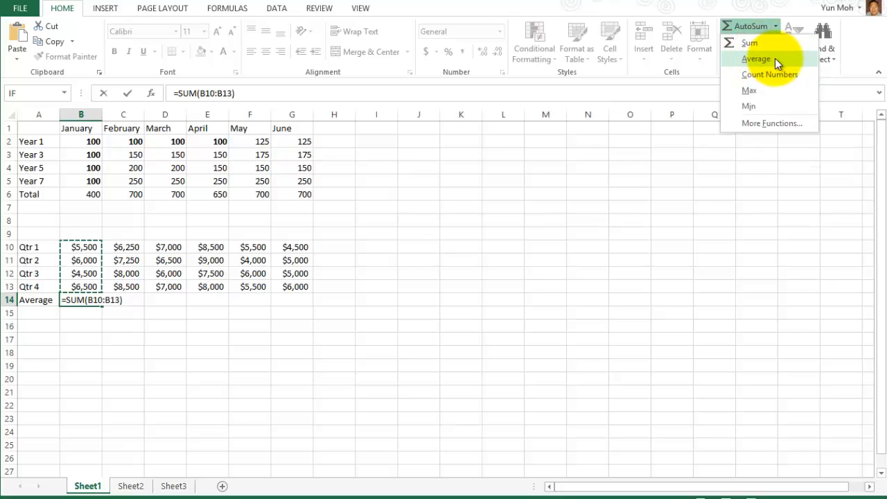
pyautogui.click(775, 58)
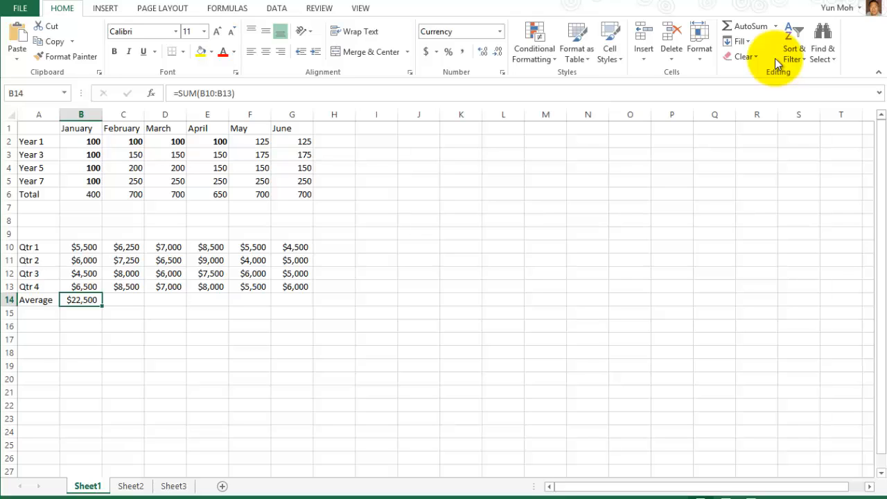
pyautogui.click(194, 352)
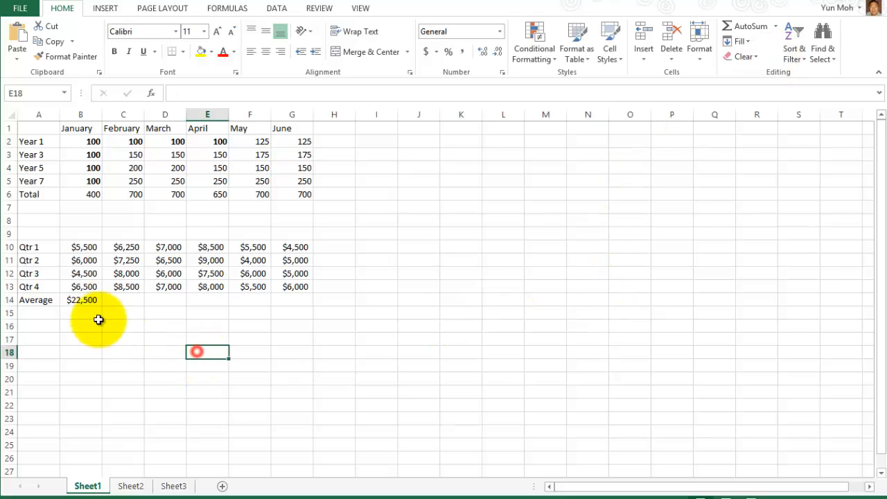
pyautogui.click(82, 300)
# Clear B14 and insert =AVERAGE(B10:B13) from the AutoSum menu, showing $5,625.
pyautogui.press('Delete')
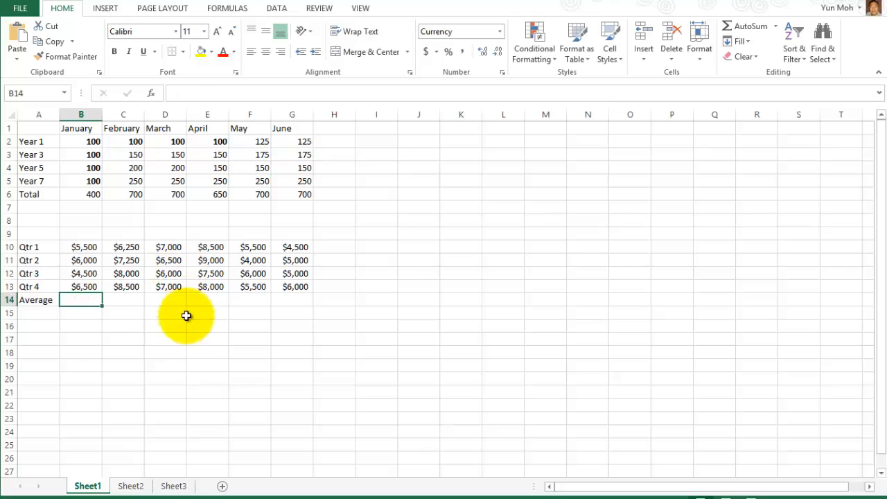
pyautogui.click(188, 354)
pyautogui.click(76, 302)
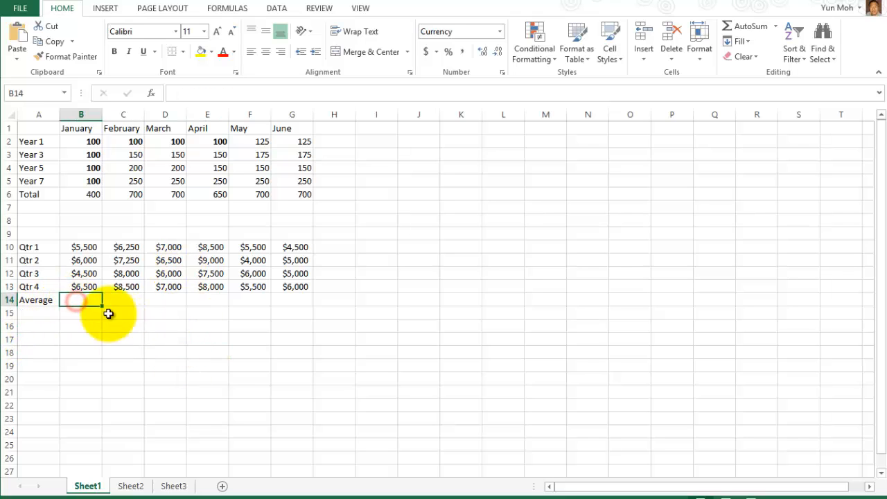
pyautogui.click(777, 28)
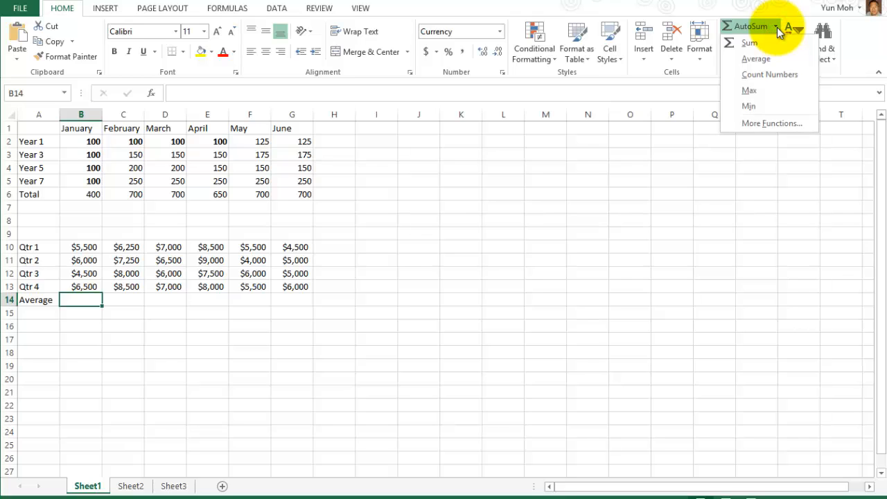
pyautogui.click(770, 60)
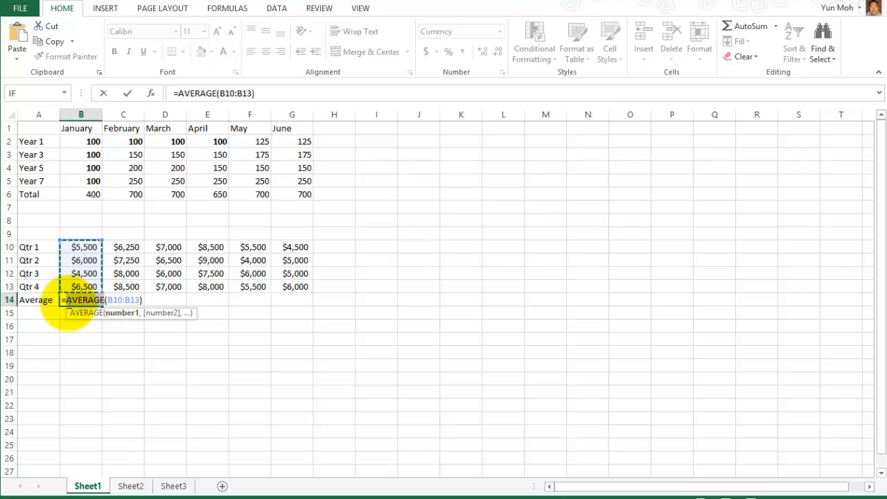
pyautogui.click(109, 301)
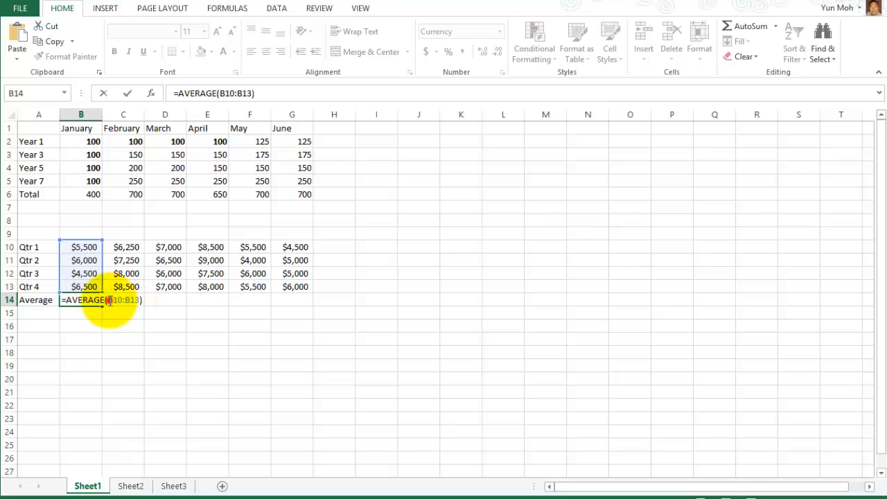
pyautogui.moveTo(109, 300); pyautogui.dragTo(139, 299)
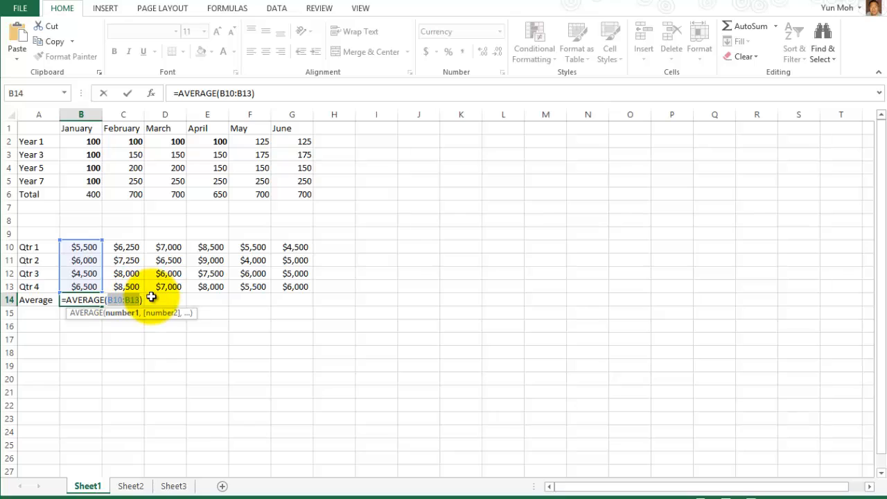
pyautogui.click(89, 300)
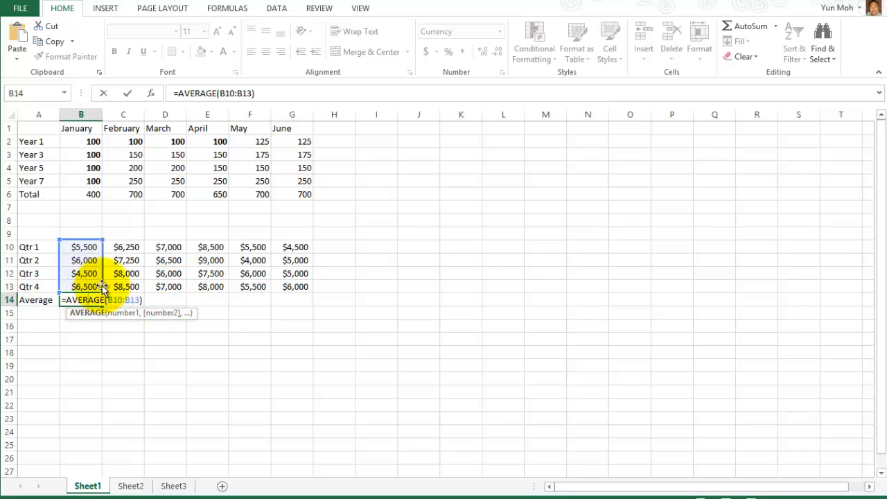
pyautogui.press('Return')
# Review B14's AVERAGE formula against January's four quarterly amounts.
pyautogui.click(81, 299)
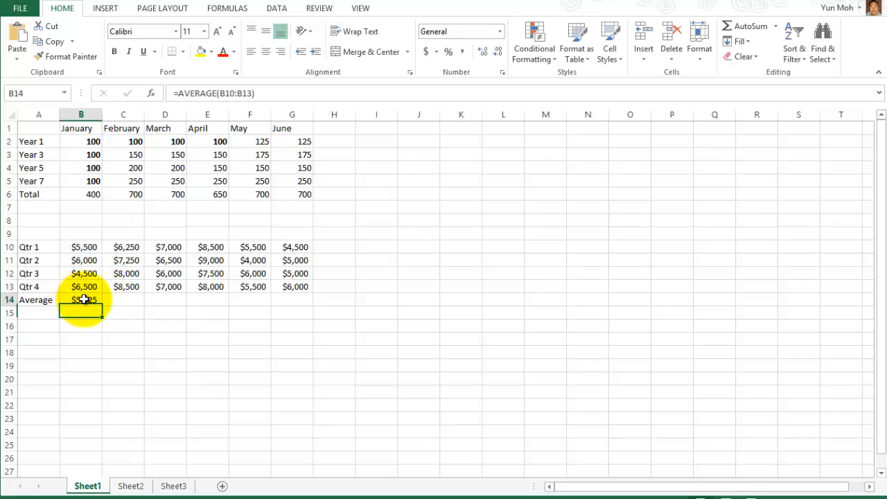
pyautogui.moveTo(83, 247); pyautogui.dragTo(85, 287)
pyautogui.click(81, 301)
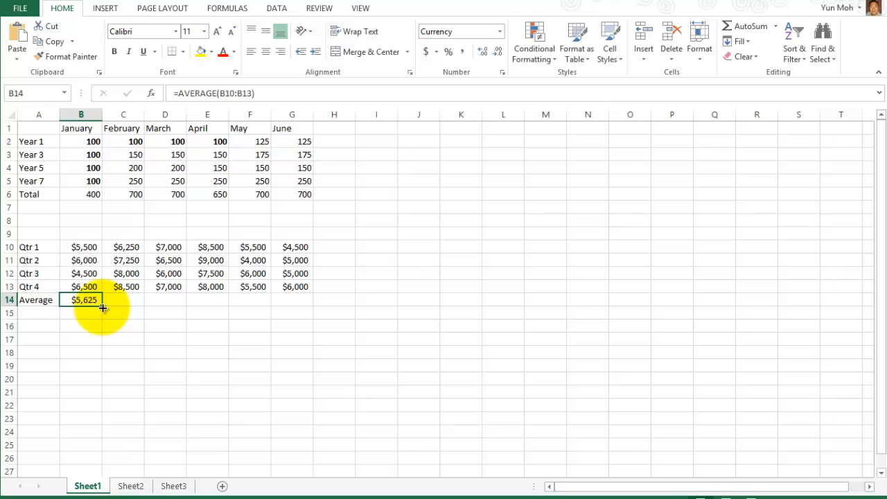
pyautogui.click(116, 337)
pyautogui.click(84, 301)
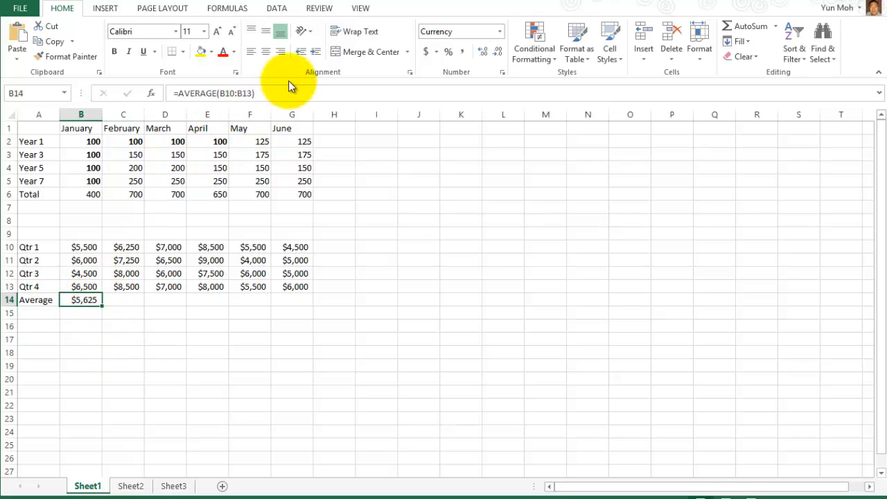
pyautogui.click(269, 93)
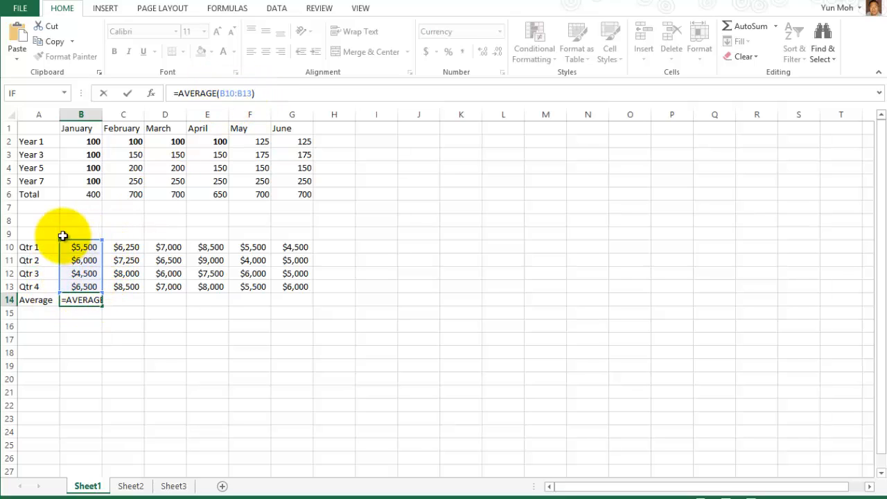
pyautogui.press('Return')
pyautogui.click(89, 300)
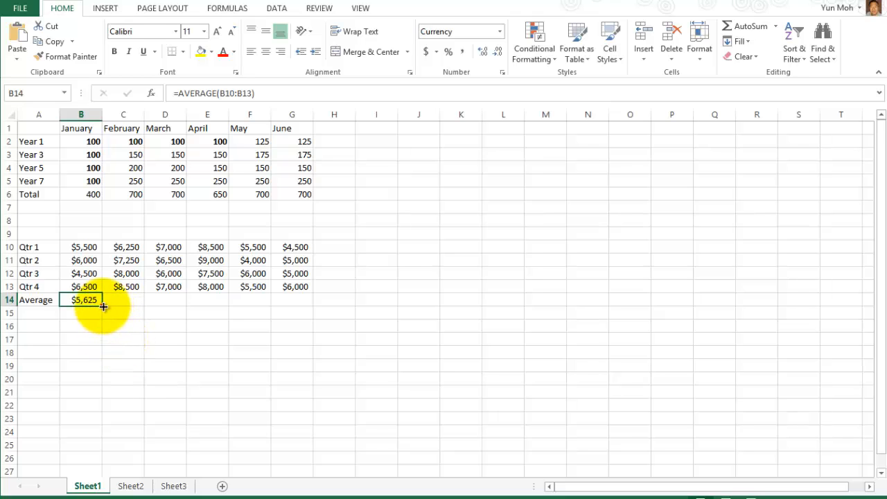
# Fill =AVERAGE(B10:B13) from B14 to G14, giving $7,500, $6,625, $8,250, $5,250, $5,125.
pyautogui.moveTo(102, 306); pyautogui.dragTo(308, 333)
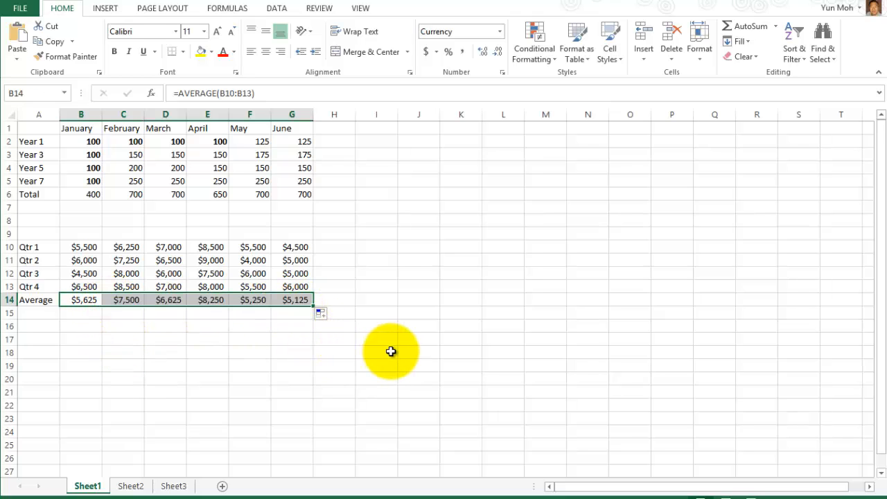
pyautogui.click(389, 353)
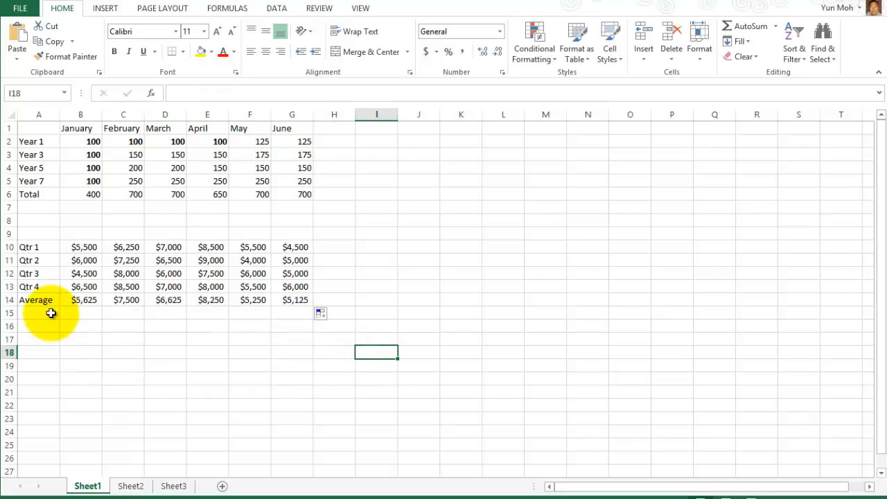
pyautogui.click(86, 300)
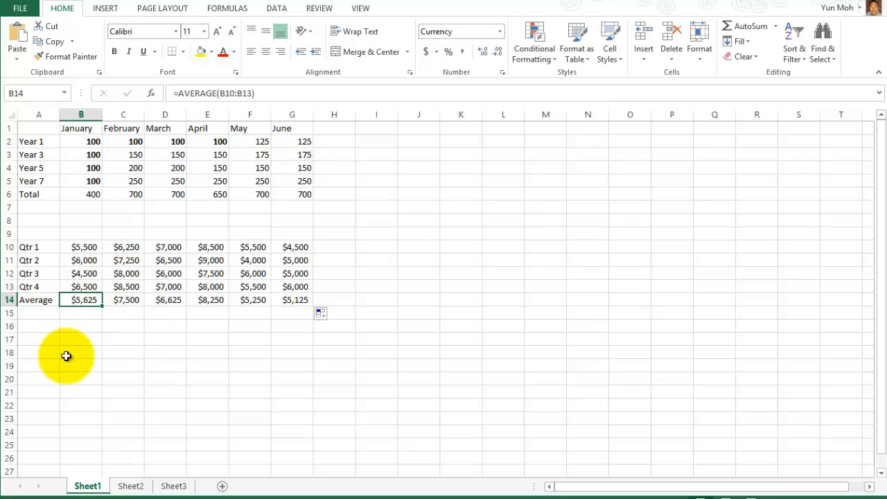
pyautogui.click(776, 26)
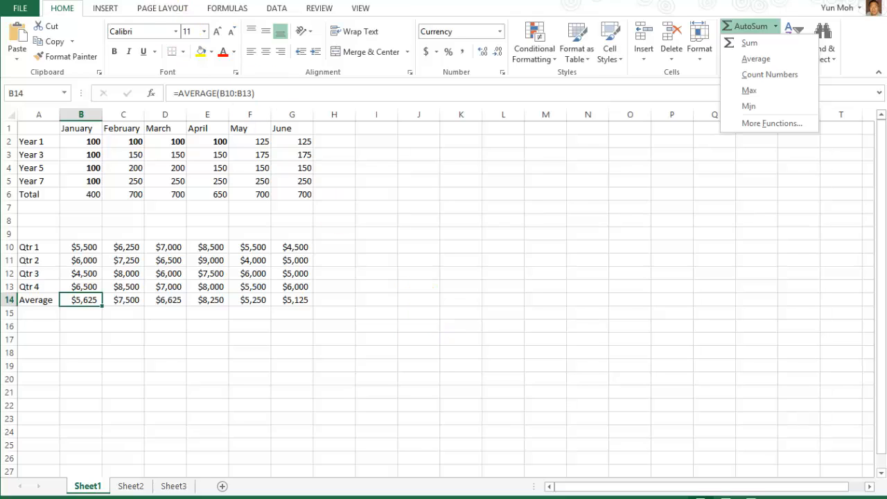
pyautogui.click(35, 1)
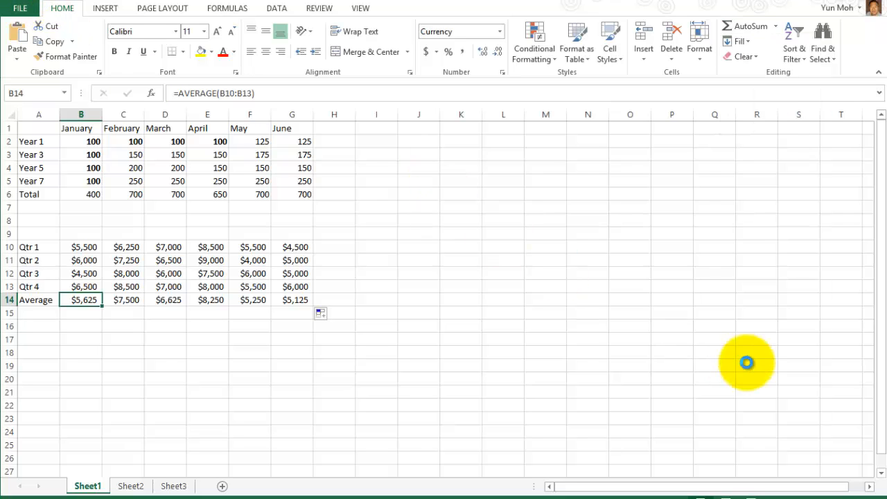